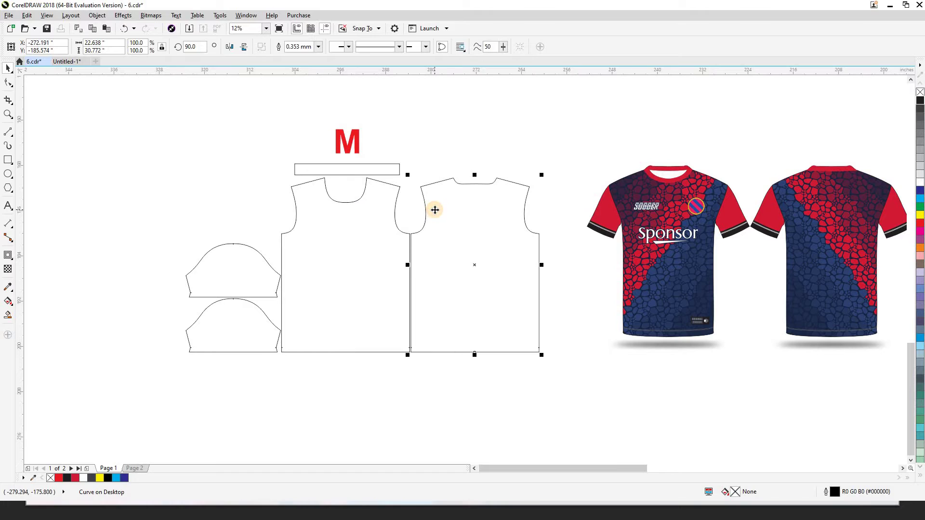
- Review the size M sleeve, collar and front pattern pieces against the front of the jersey mockup
left_click(241, 269)
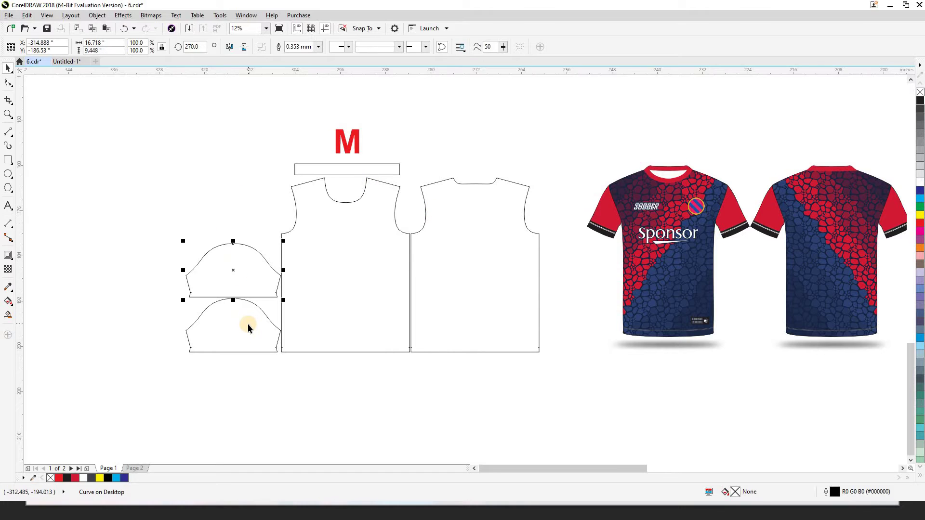
left_click(248, 323)
left_click(247, 272)
left_click(236, 259)
left_click(244, 322)
left_click(243, 274)
left_click(238, 261)
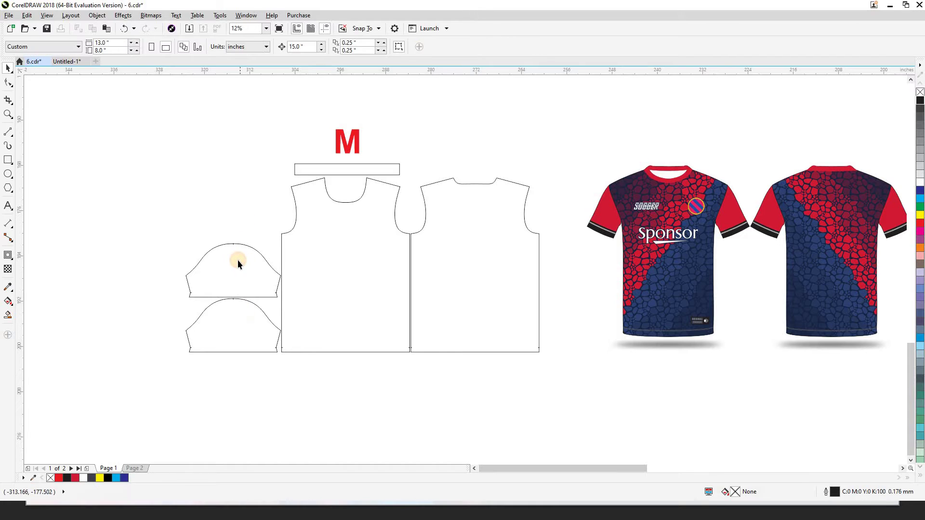
left_click(329, 172)
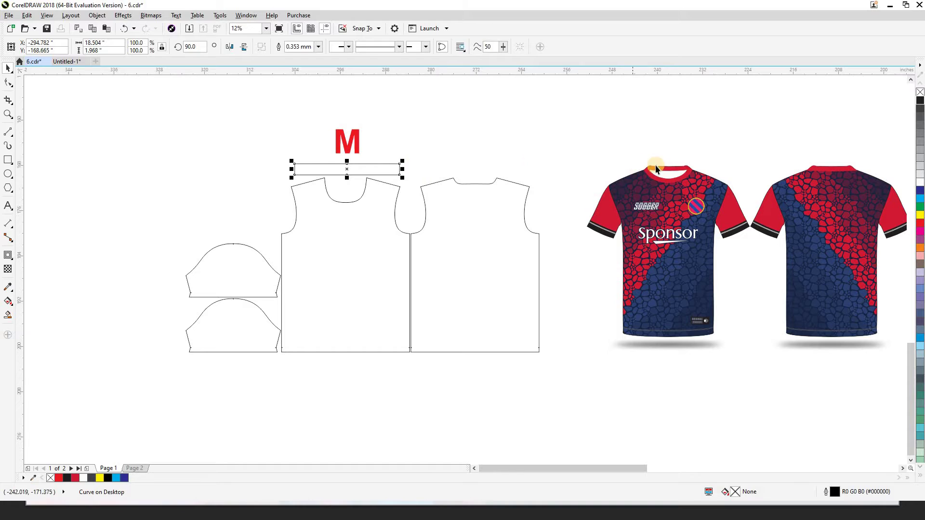
left_click(383, 168)
left_click(372, 201)
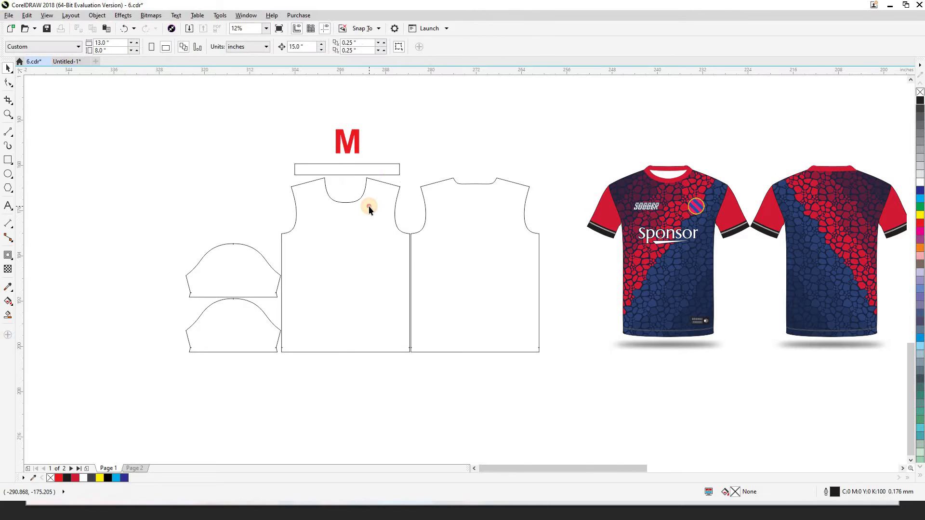
left_click(674, 247)
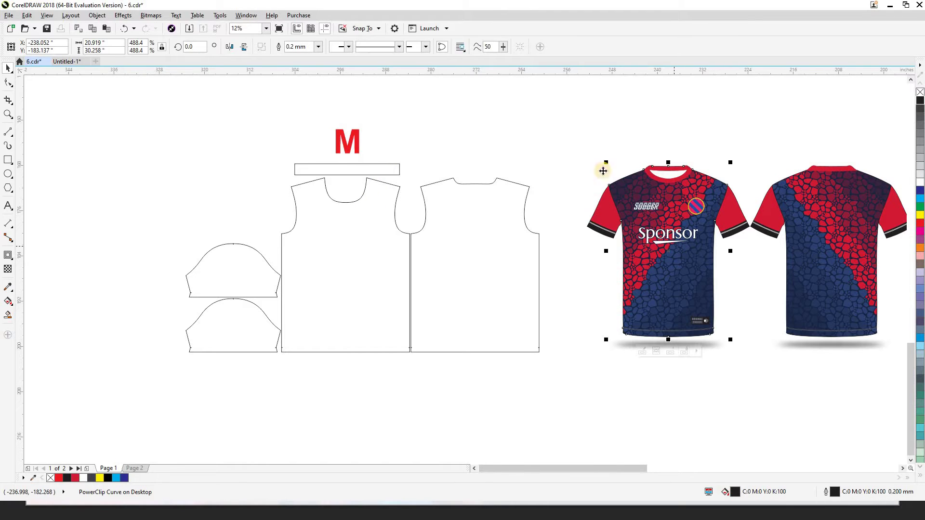
left_click(344, 229)
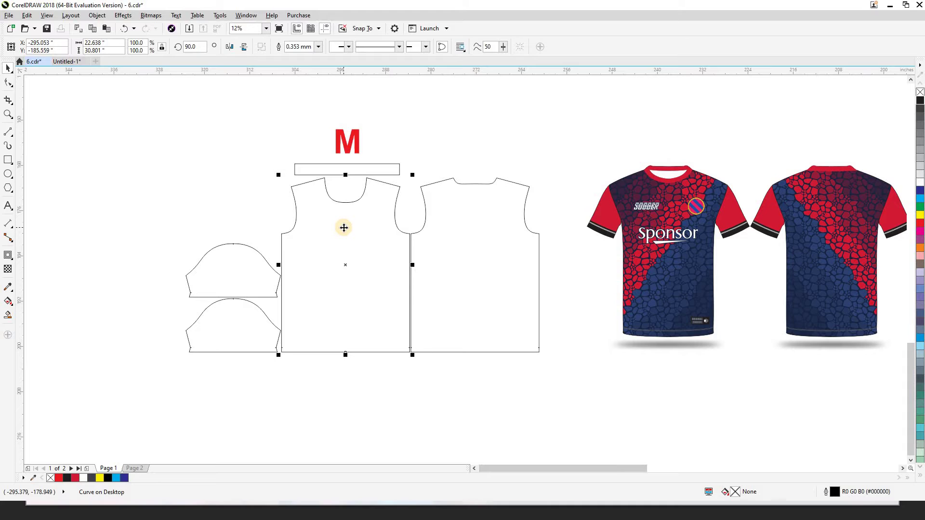
left_click(533, 129)
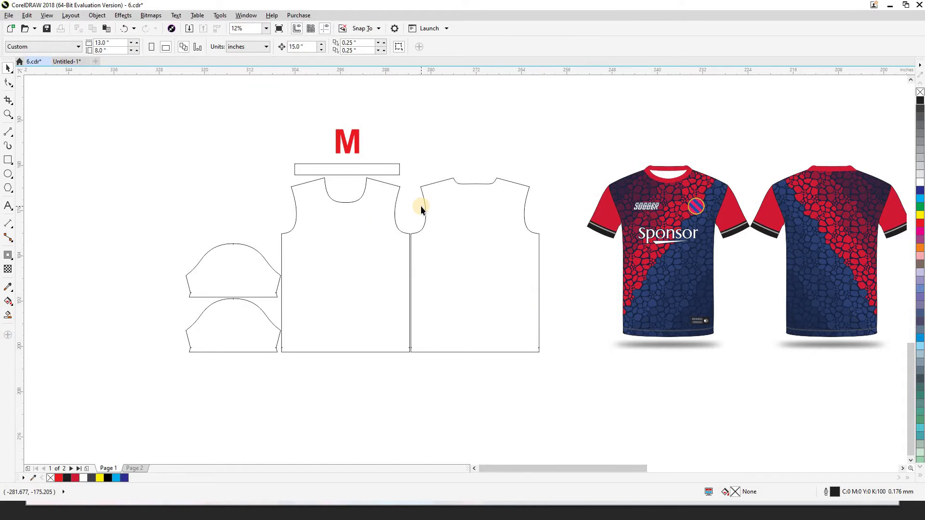
- Inspect the front jersey mockup's objects in wireframe view, then restore the full-colour view
scroll(438, 258, "down", 4)
scroll(497, 278, "up", 4)
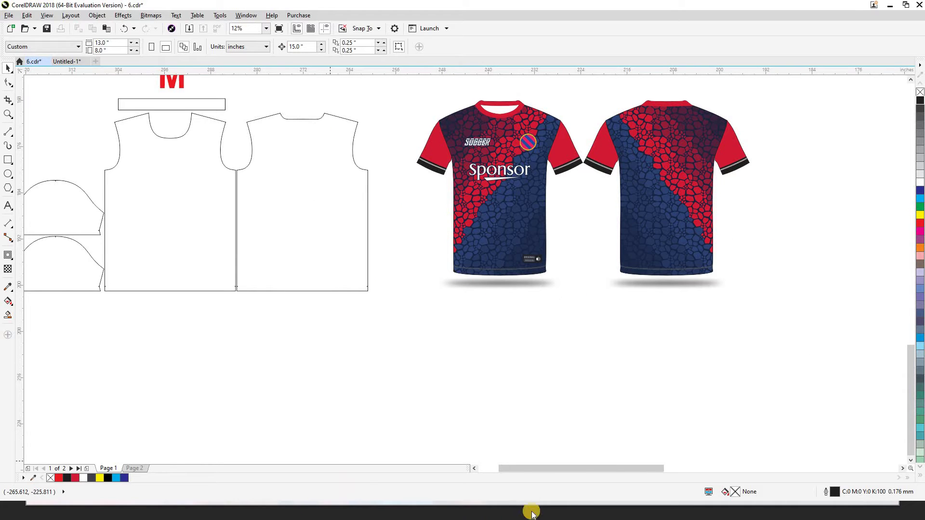
left_click(514, 240)
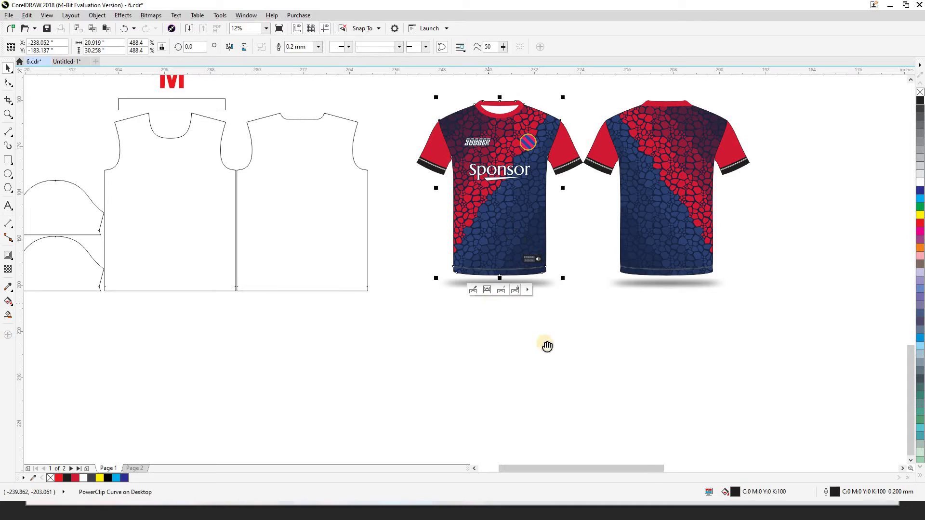
scroll(548, 345, "down", 2)
scroll(532, 351, "up", 2)
left_click(543, 288)
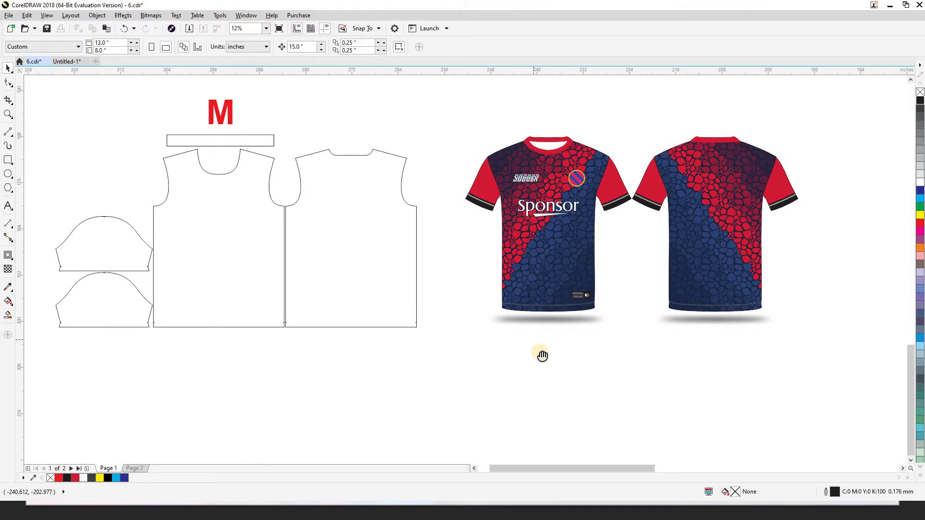
left_click_drag(541, 356, 549, 371)
left_click(537, 295)
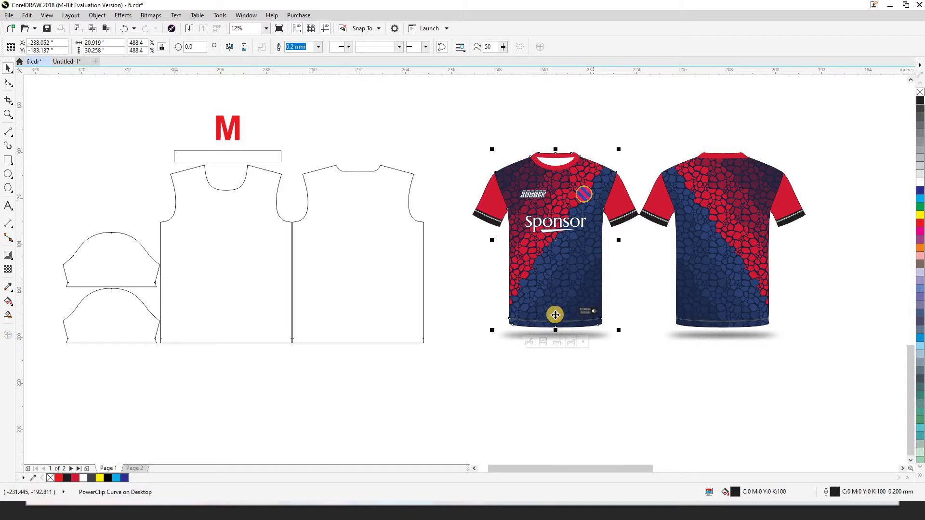
key("shift+F9")
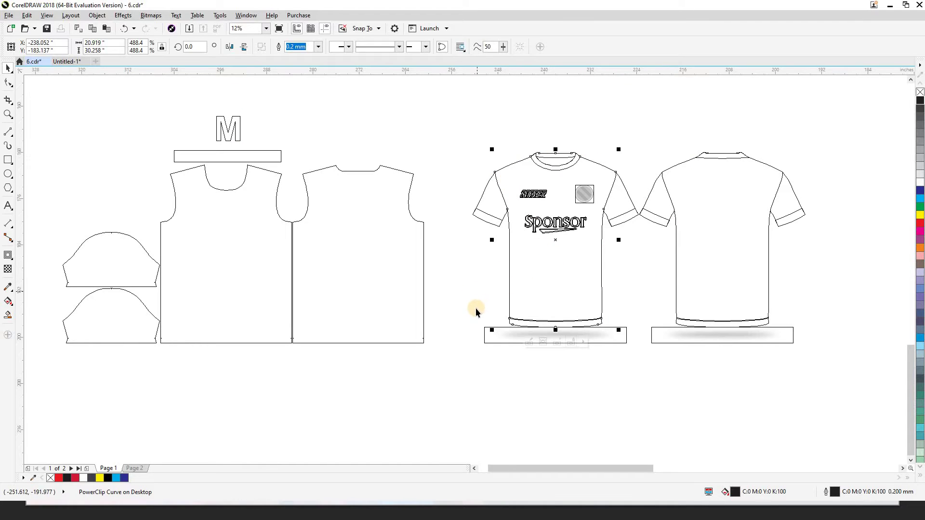
left_click(456, 312)
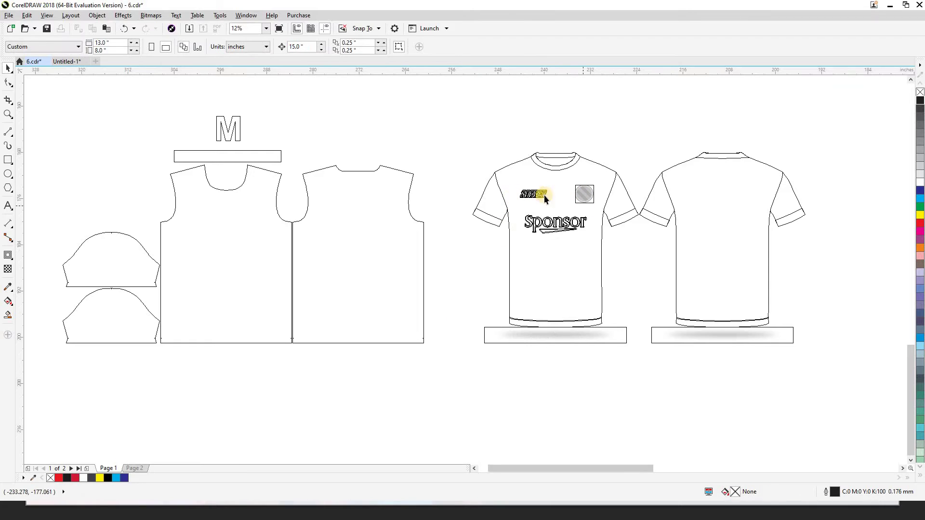
left_click(541, 267)
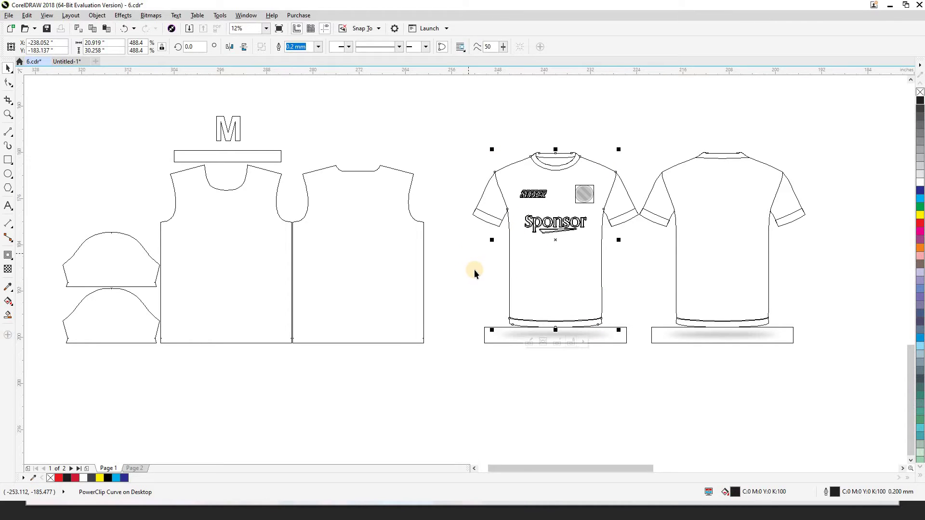
key("shift+F9")
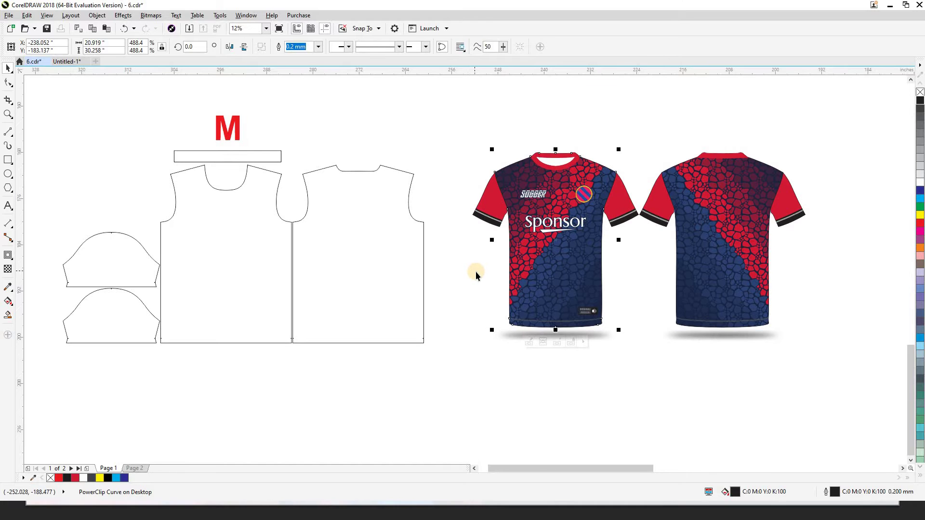
- Extract the PowerClip contents of the front jersey body and move the stone-pattern group down and off to the side of the mockup
key("ctrl+shift+x")
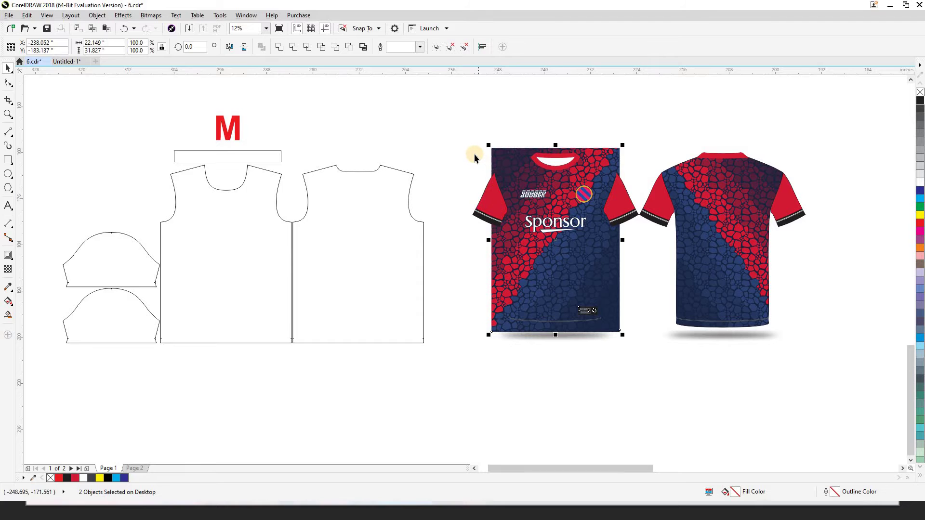
left_click(495, 155)
left_click_drag(496, 155, 438, 257)
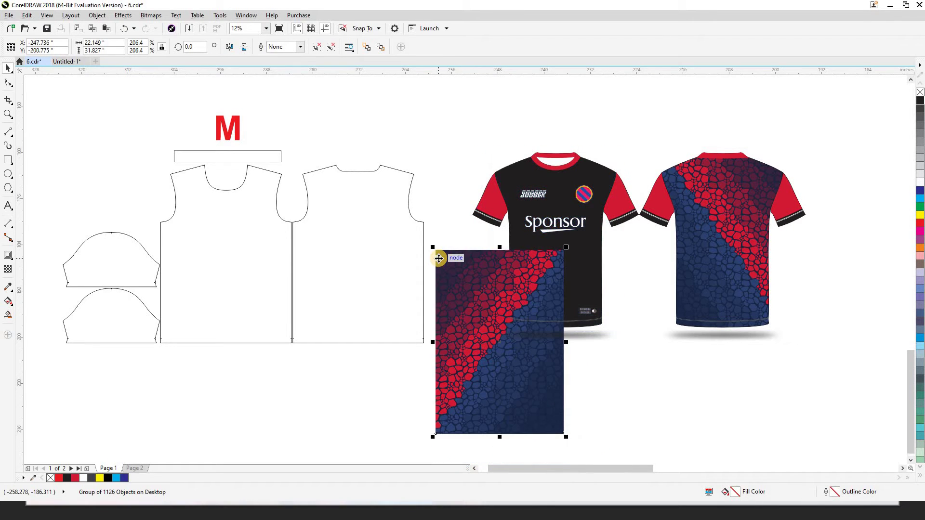
left_click(452, 192)
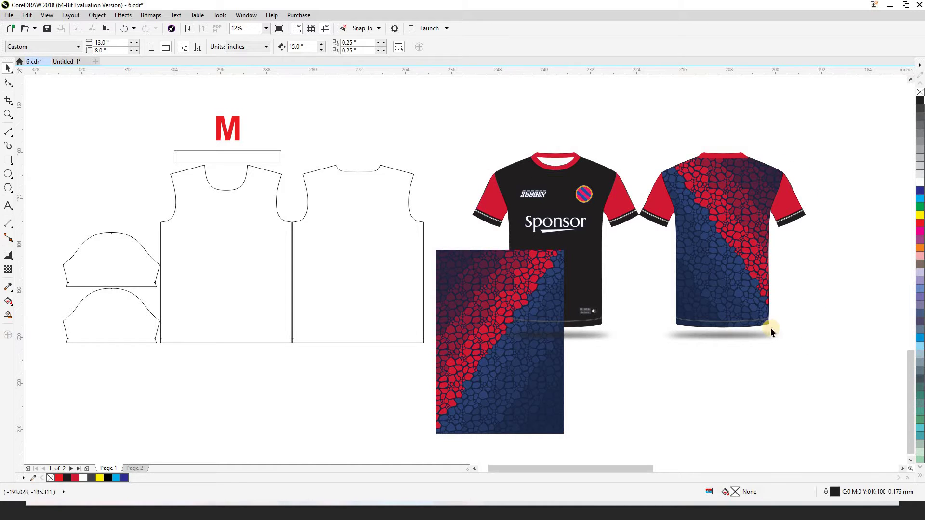
- Move the extracted stone pattern away from the mockup and over the blank size M body panels
left_click_drag(556, 116, 598, 119)
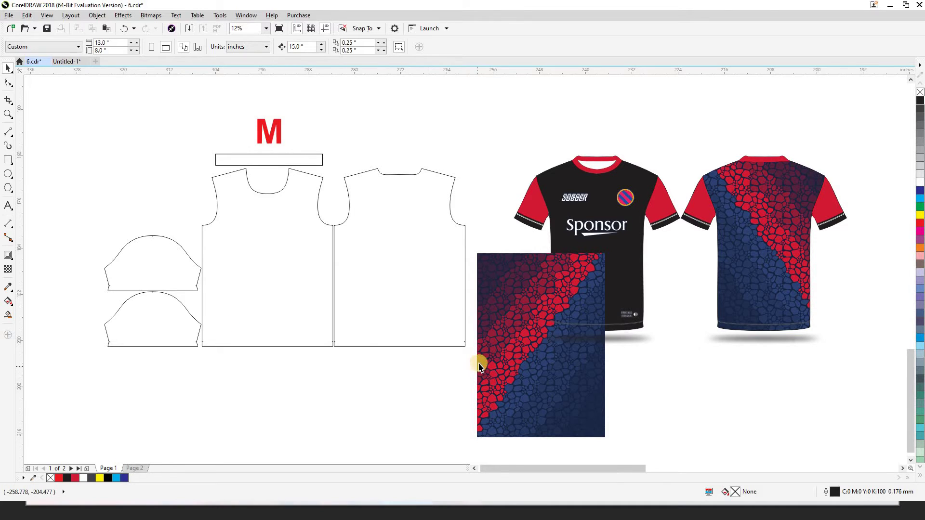
left_click_drag(496, 289, 469, 199)
left_click_drag(496, 229, 370, 247)
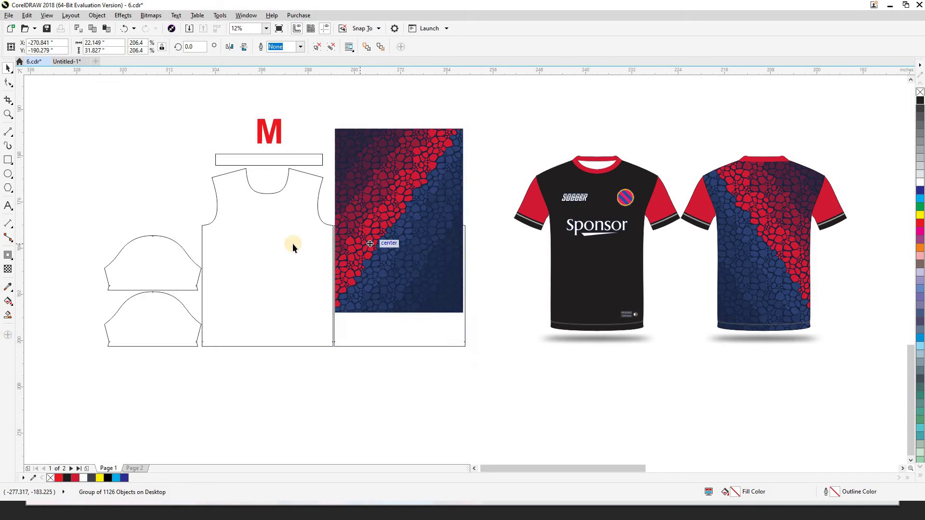
left_click(293, 244)
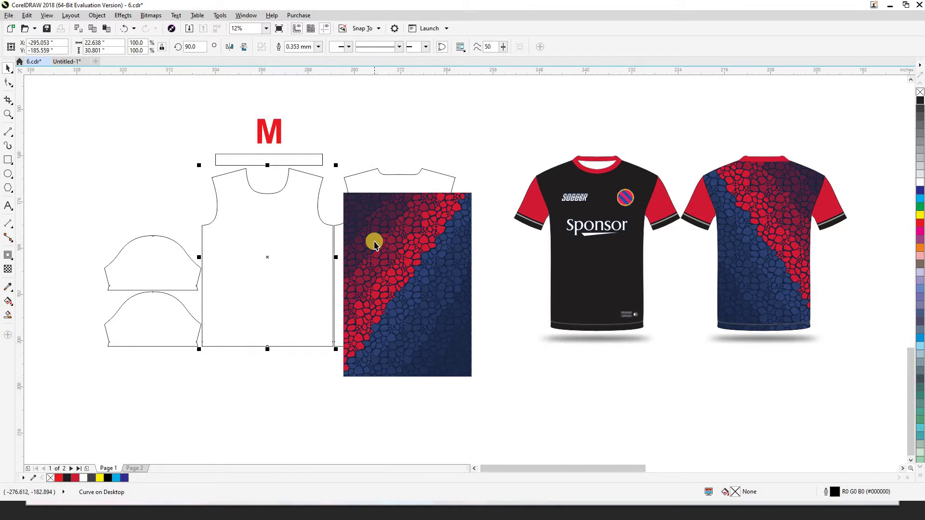
left_click(375, 242)
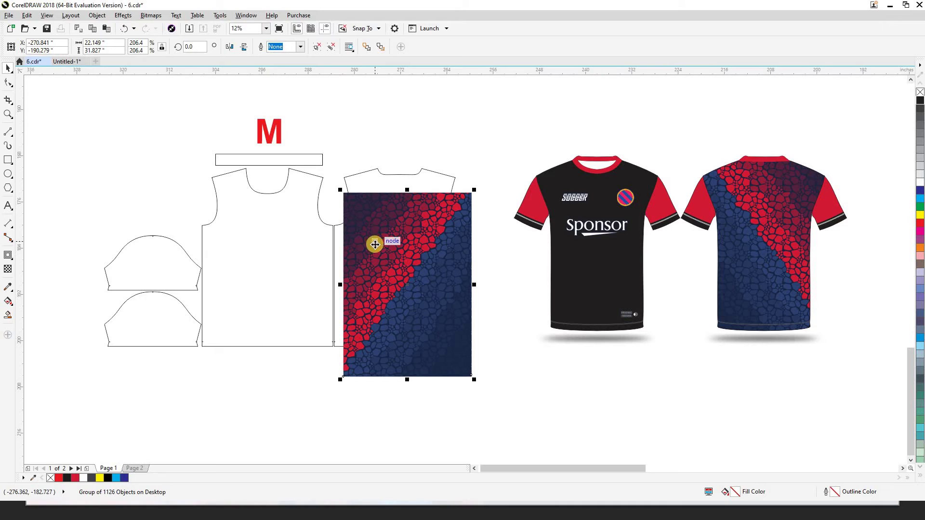
left_click_drag(375, 241, 313, 236)
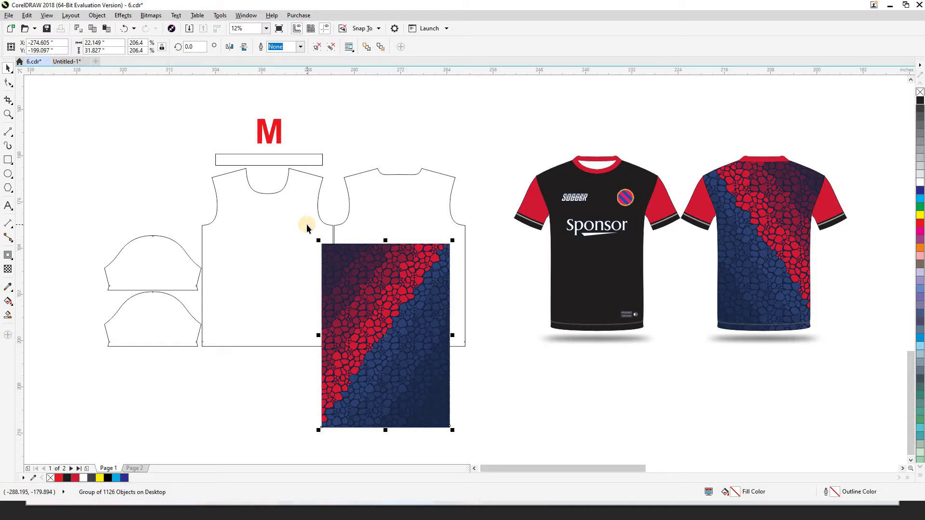
left_click_drag(360, 388, 341, 391)
- Align the stone pattern to the front body panel by horizontal centres and bottom edges
left_click(295, 225, "shift")
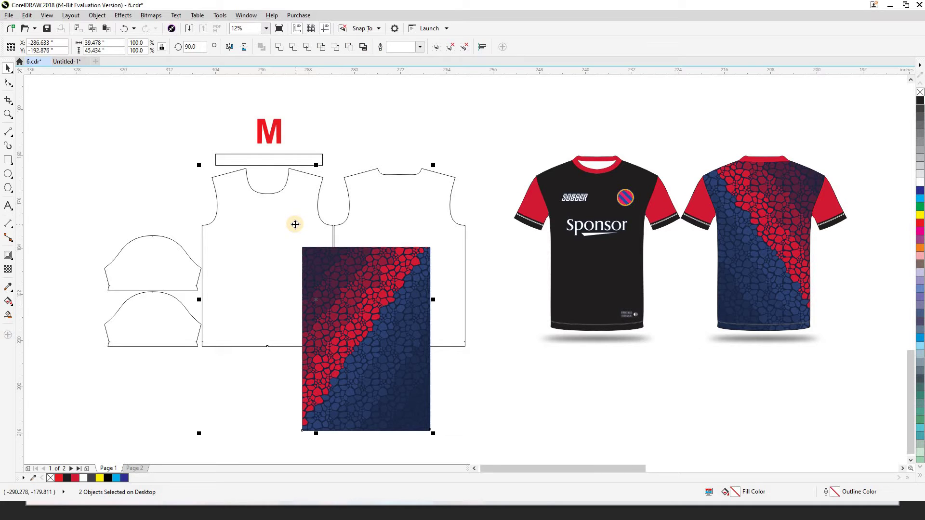
key("c")
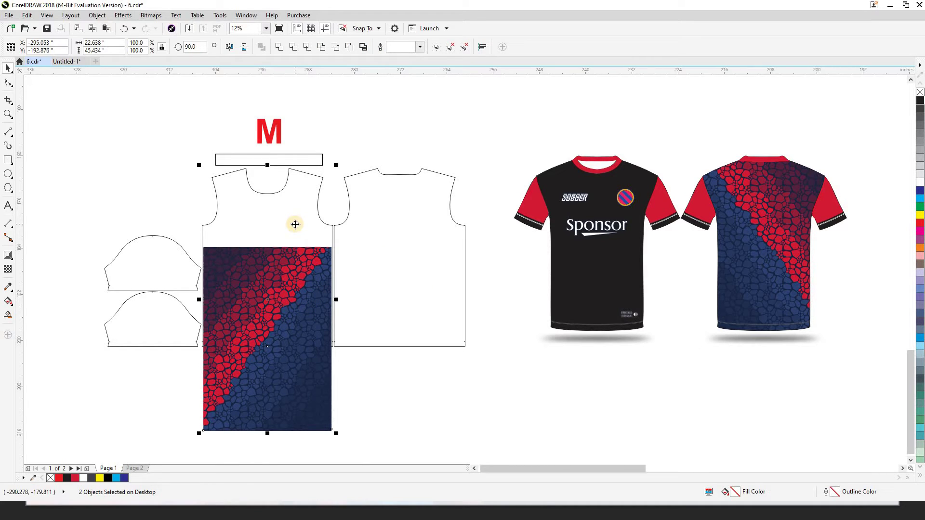
key("b")
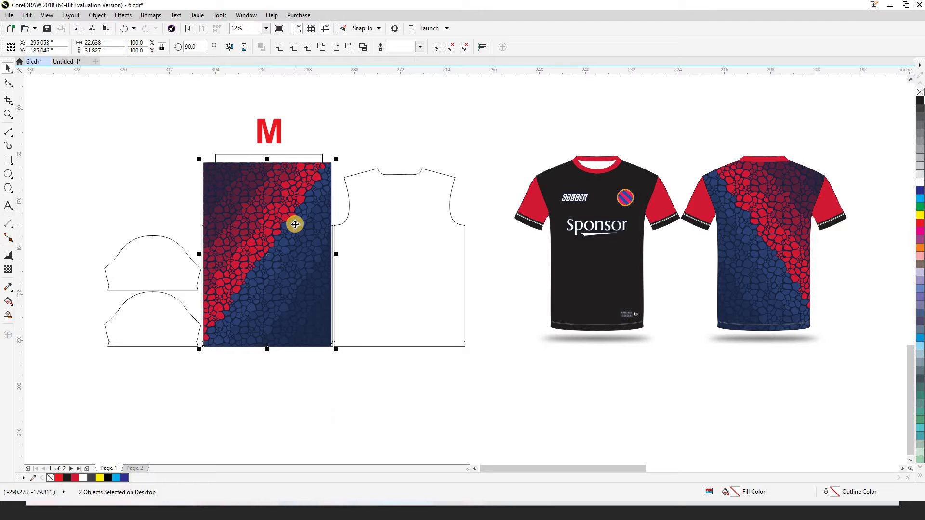
left_click(330, 368)
- Switch to wireframe view and check the stone pattern's side edge against the front panel's outline below the armhole
key("z")
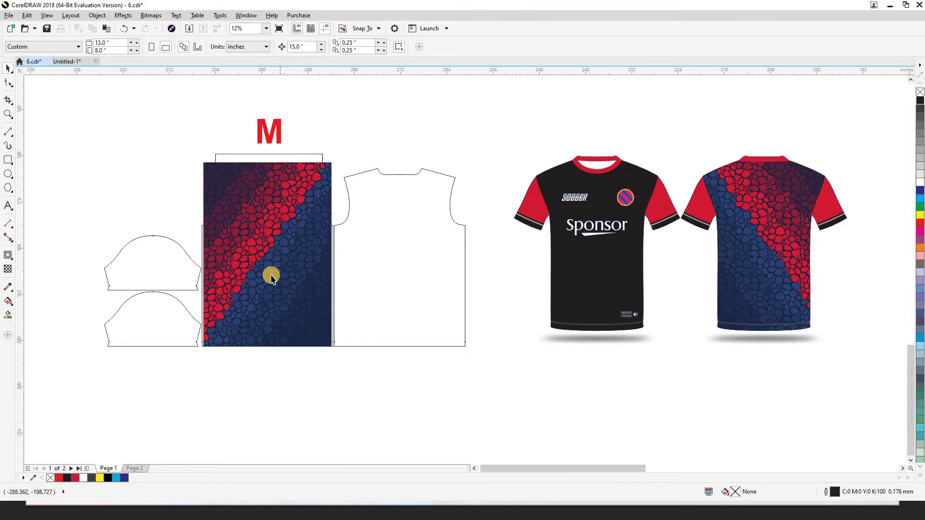
left_click_drag(187, 153, 354, 357)
key("space")
key("shift+F9")
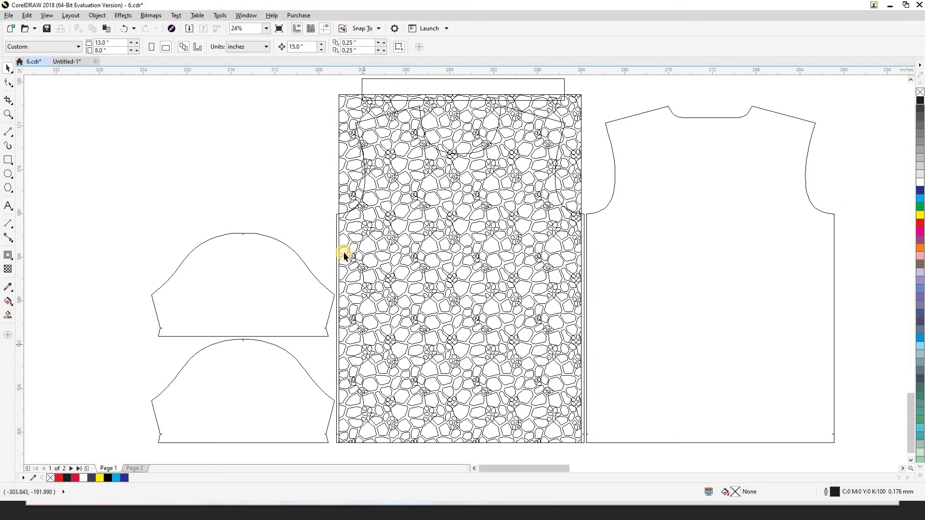
scroll(337, 217, "up", 2)
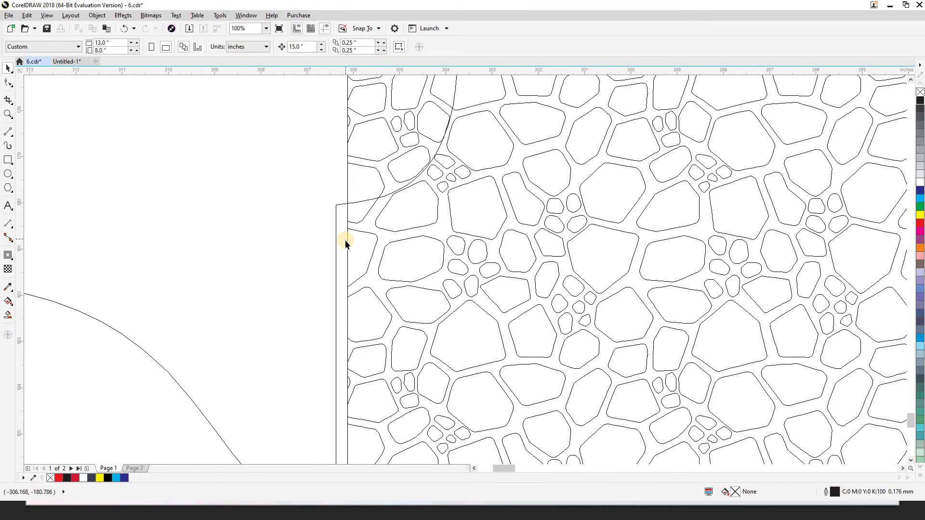
scroll(345, 241, "down", 2)
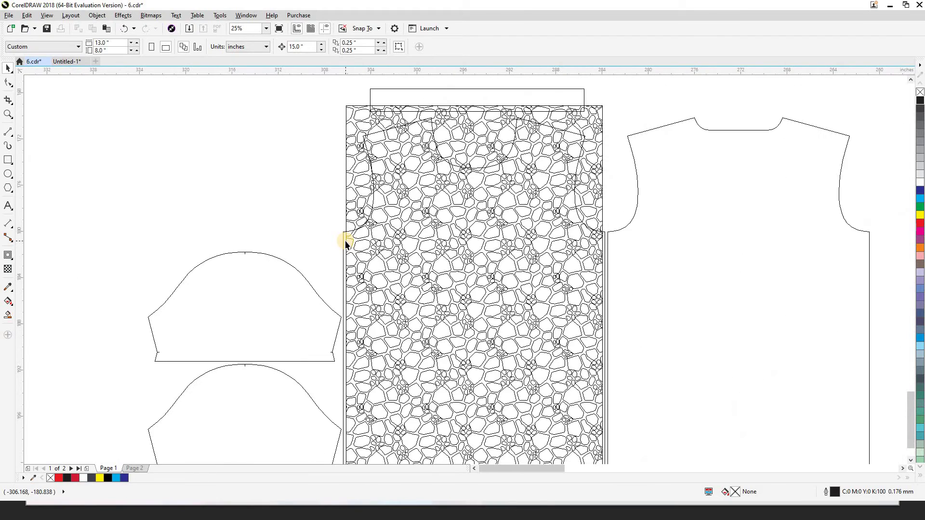
- Enlarge the stone pattern proportionally from its centre to about 22.8 by 32.8 inches to cover the front panel's width
left_click(594, 178)
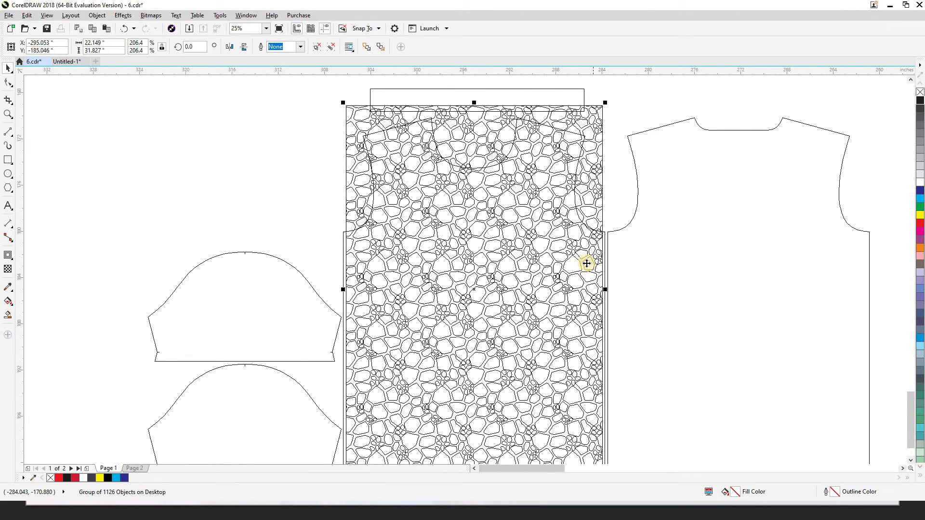
scroll(608, 240, "up", 4)
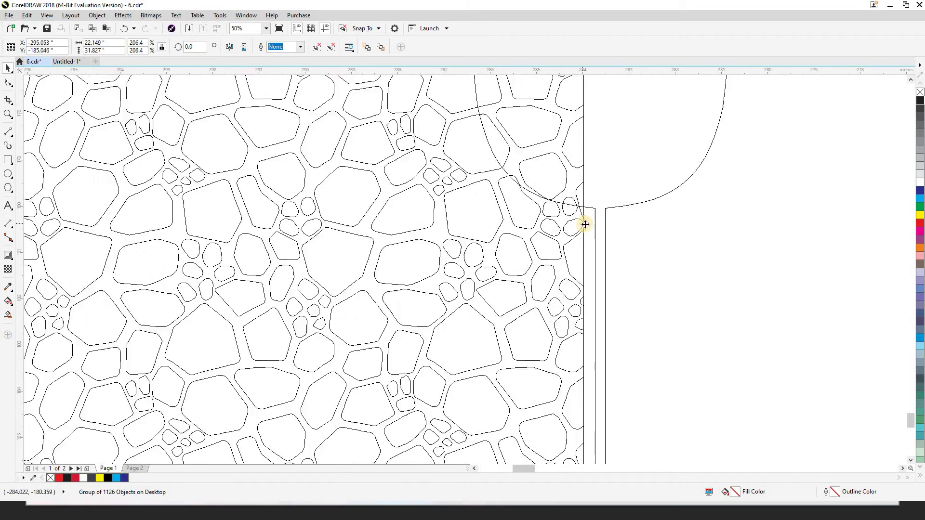
scroll(582, 228, "down", 4)
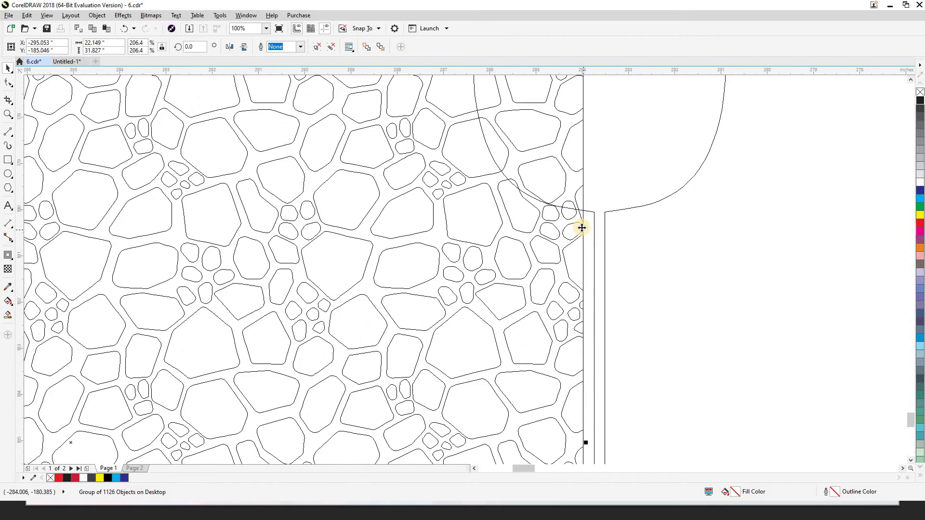
scroll(573, 154, "up", 2)
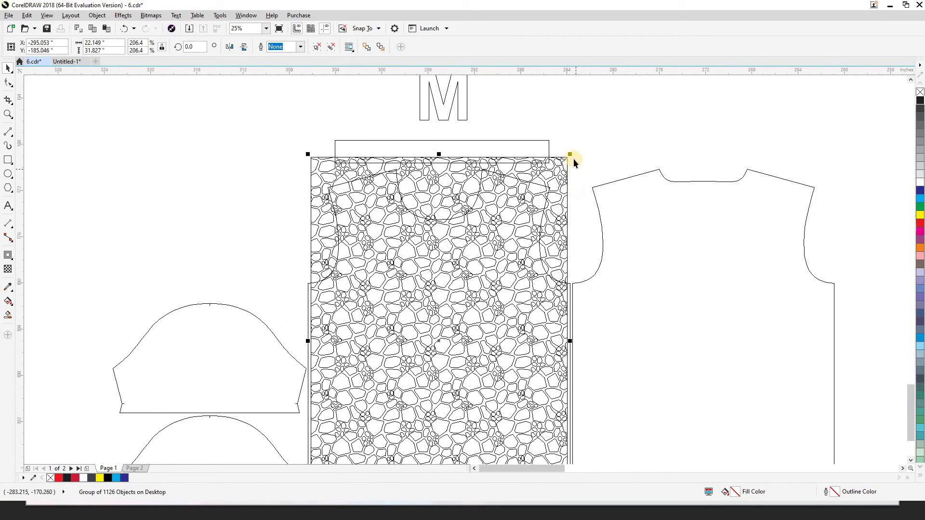
left_click_drag(564, 143, 572, 132)
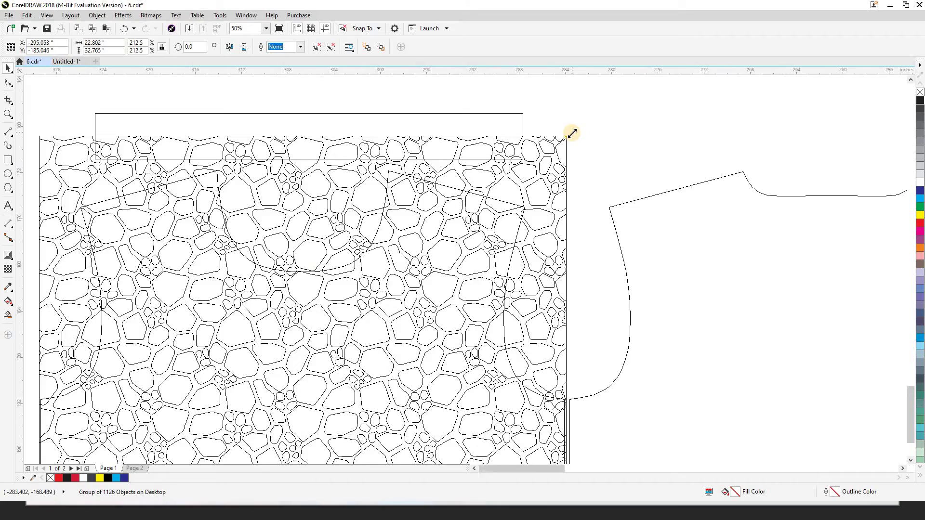
- Align the enlarged stone pattern's bottom edge with the bottom edge of the front body panel
scroll(572, 132, "down", 2)
scroll(472, 361, "down", 3)
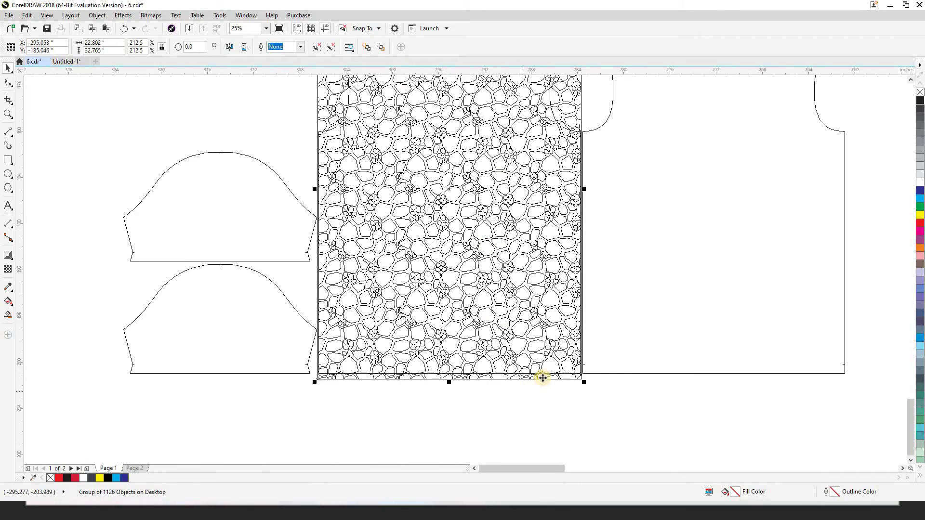
scroll(541, 378, "up", 1)
left_click_drag(543, 375, 486, 379)
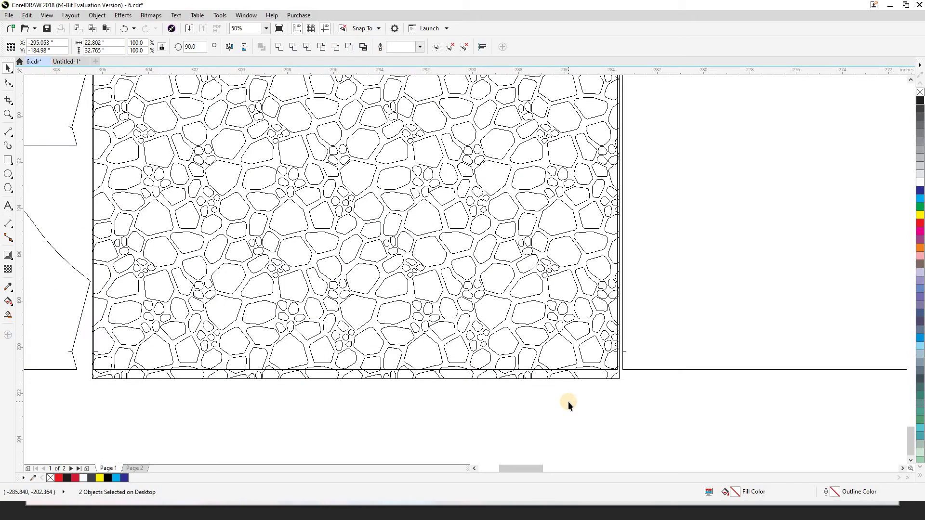
left_click(568, 401)
scroll(514, 373, "down", 2)
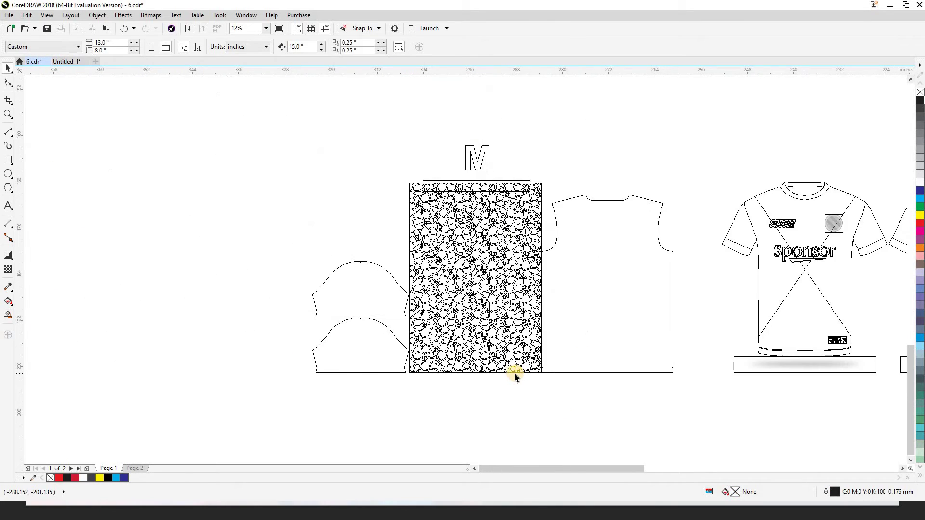
- Return to full-colour view and send the stone pattern behind the pattern piece outlines
scroll(508, 206, "up", 1)
left_click(557, 187)
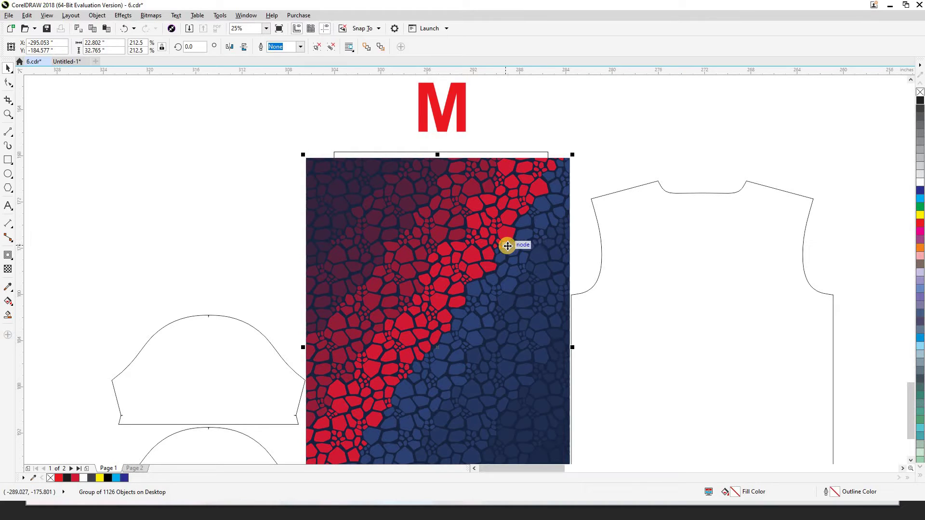
left_click(570, 145)
left_click(567, 181)
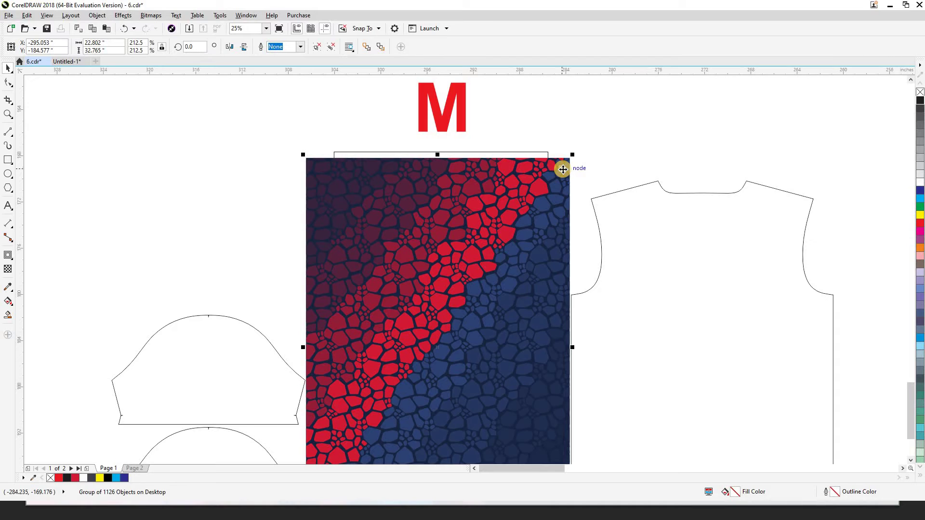
key("shift+Page_Down")
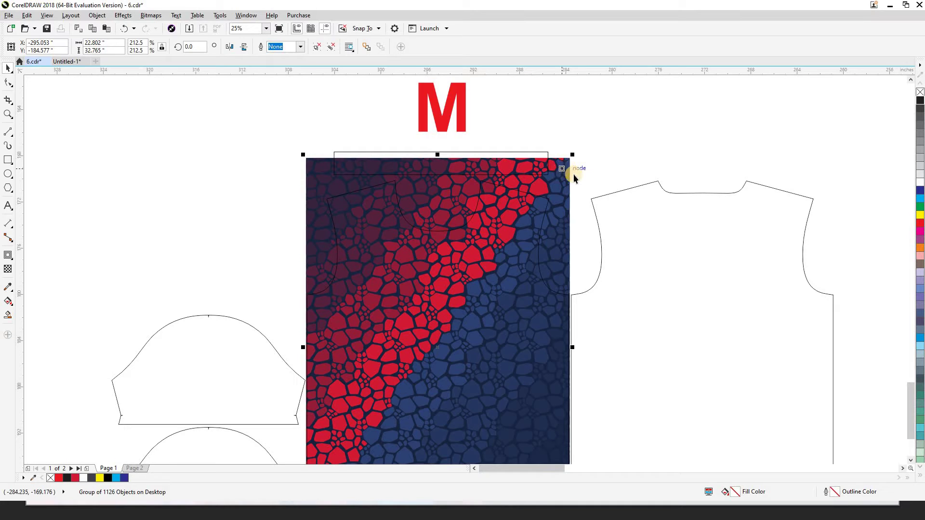
- Recolour the front body panel's outline yellow so it stands out against the stone pattern
left_click(535, 207)
scroll(536, 207, "up", 2)
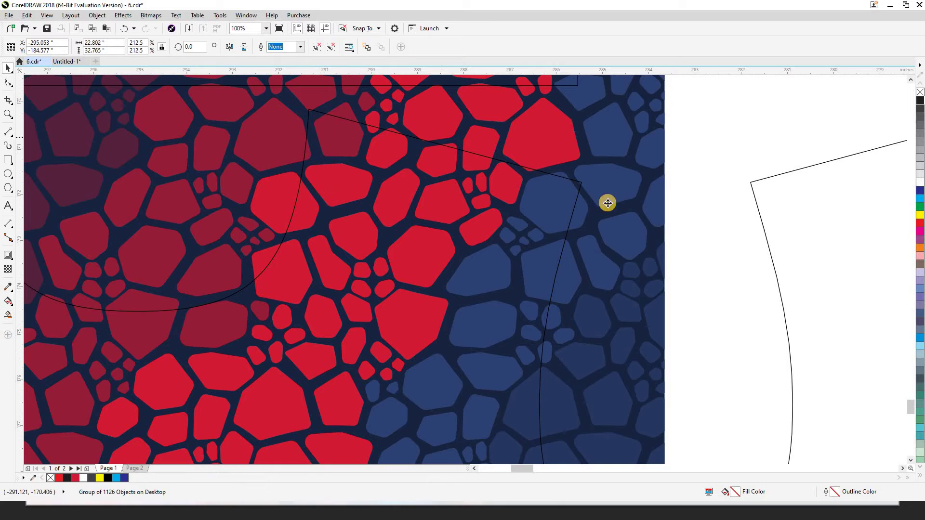
left_click(704, 198)
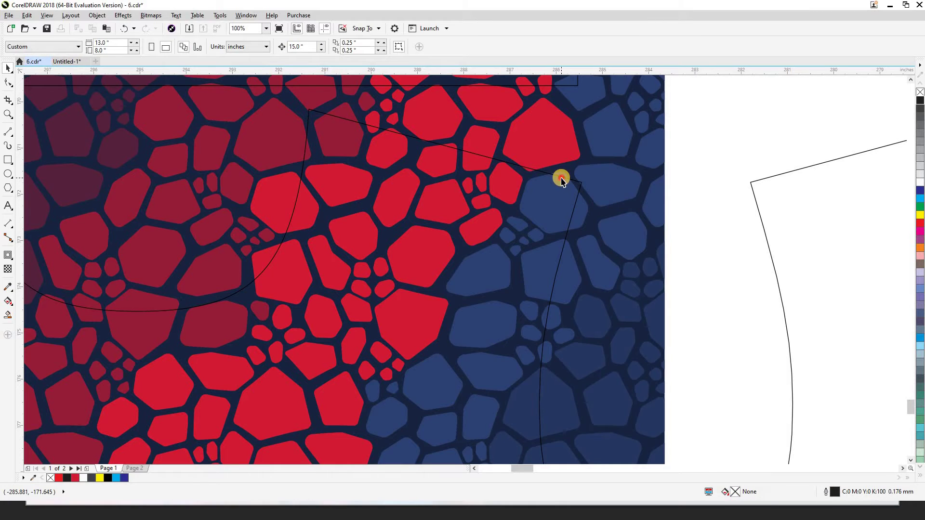
left_click(562, 179)
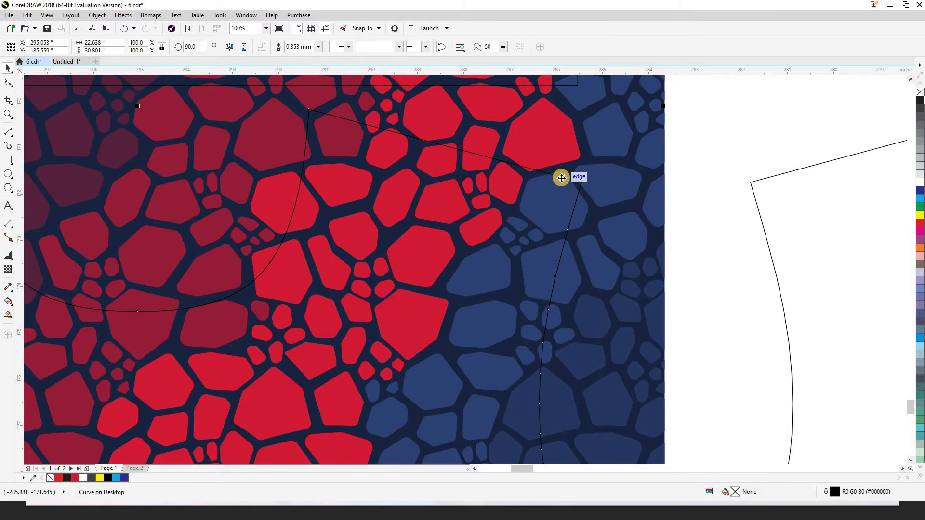
right_click(920, 214)
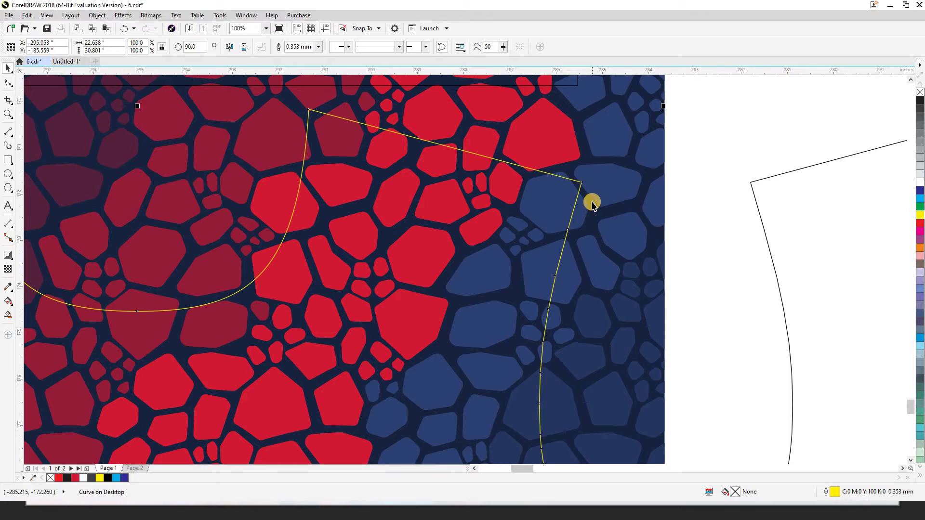
- PowerClip the stone pattern inside the yellow-outlined front body panel
scroll(593, 205, "down", 2)
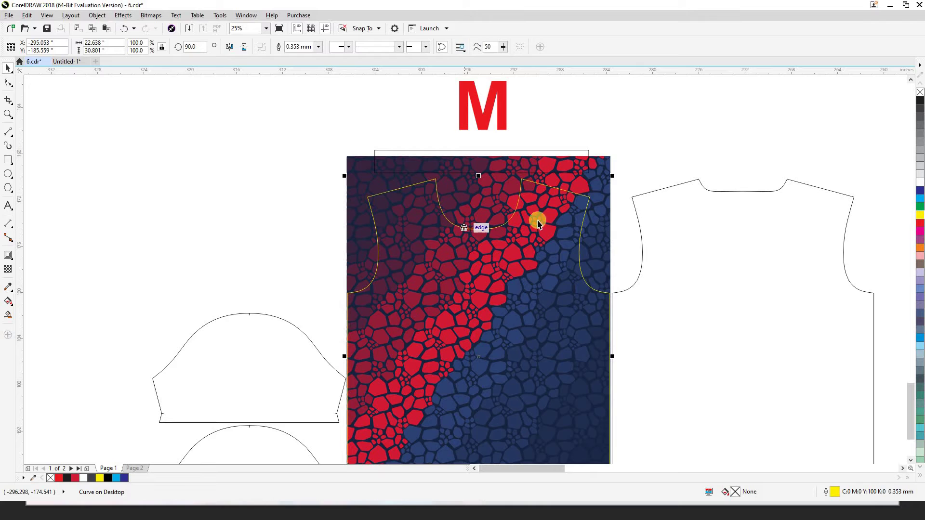
left_click(603, 167)
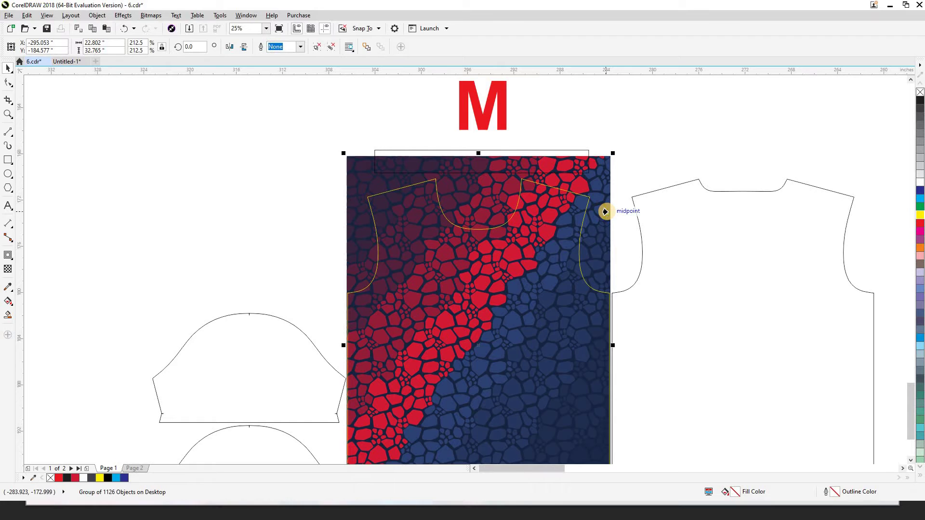
key("Escape")
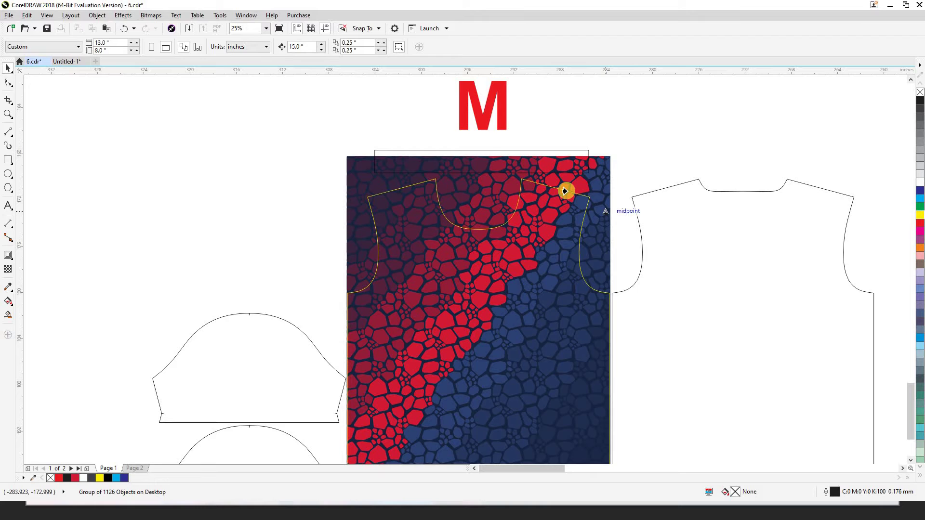
left_click(566, 191)
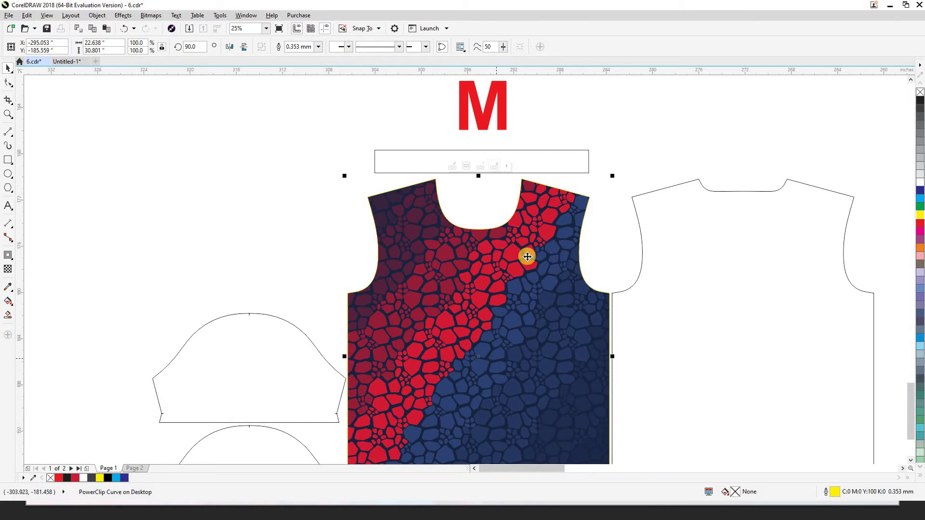
scroll(446, 228, "down", 2)
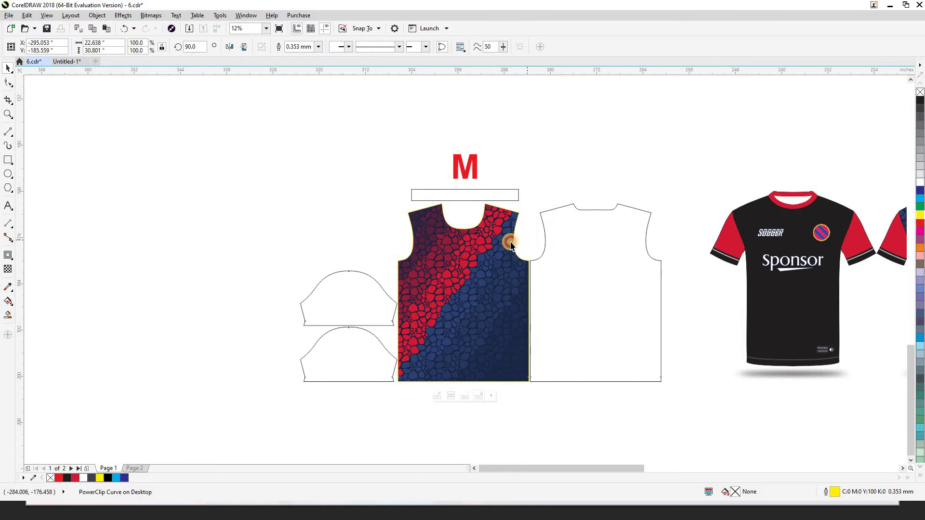
- Switch between wireframe and full-colour views to compare how the clipped front panel is displayed in each
key("Escape")
left_click_drag(487, 298, 529, 301)
key("shift+F9")
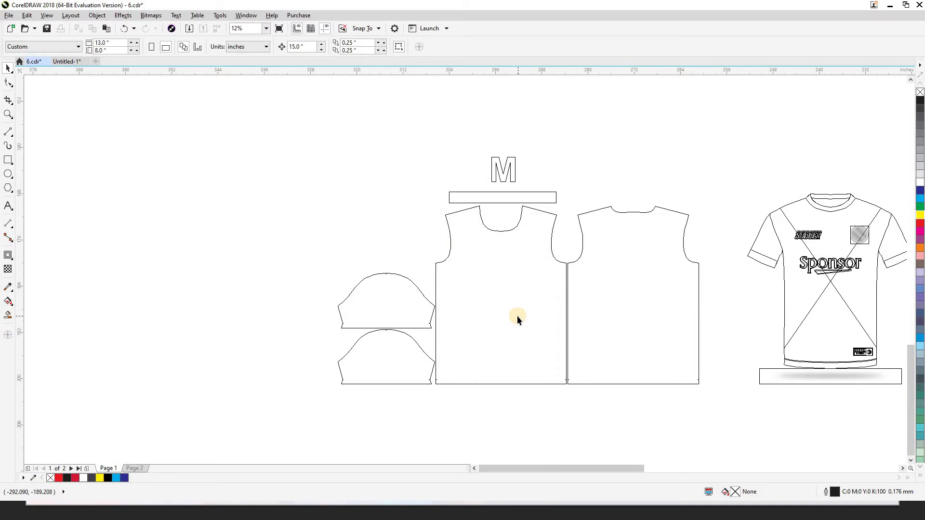
scroll(518, 318, "up", 2)
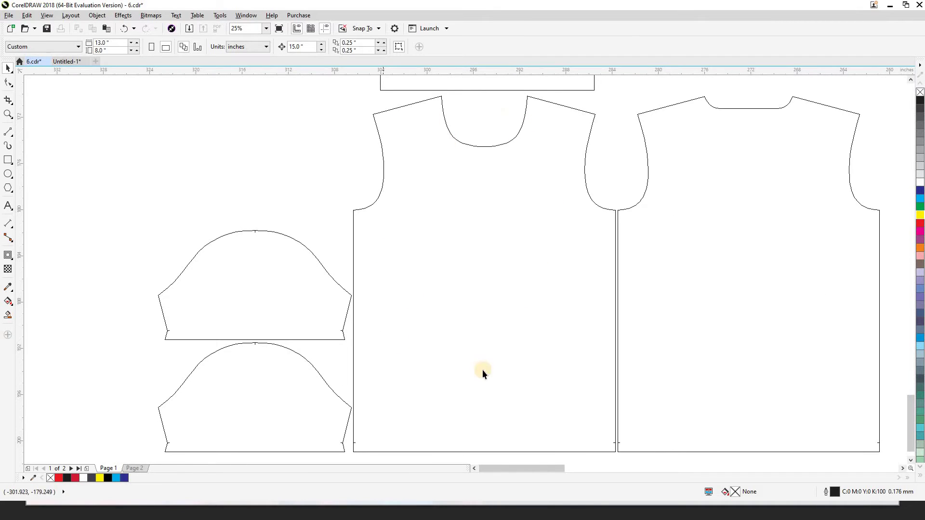
key("shift+F9")
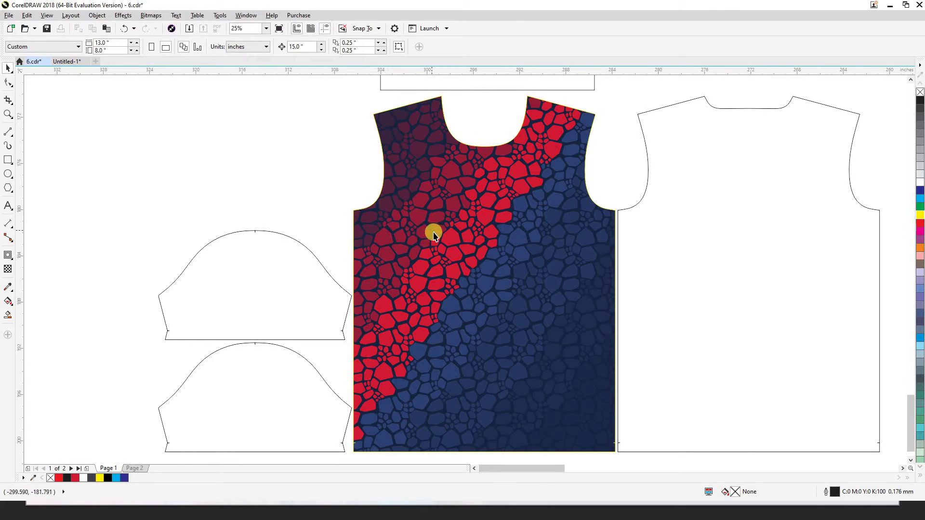
scroll(441, 226, "down", 1)
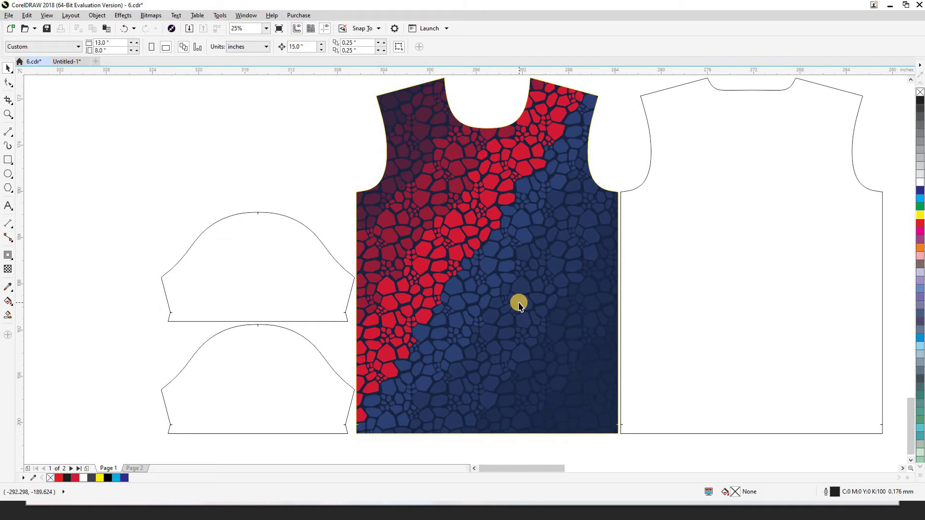
key("shift+F9")
key("shift+F9")
key("shift+F9")
key("shift+F9")
scroll(434, 264, "down", 1)
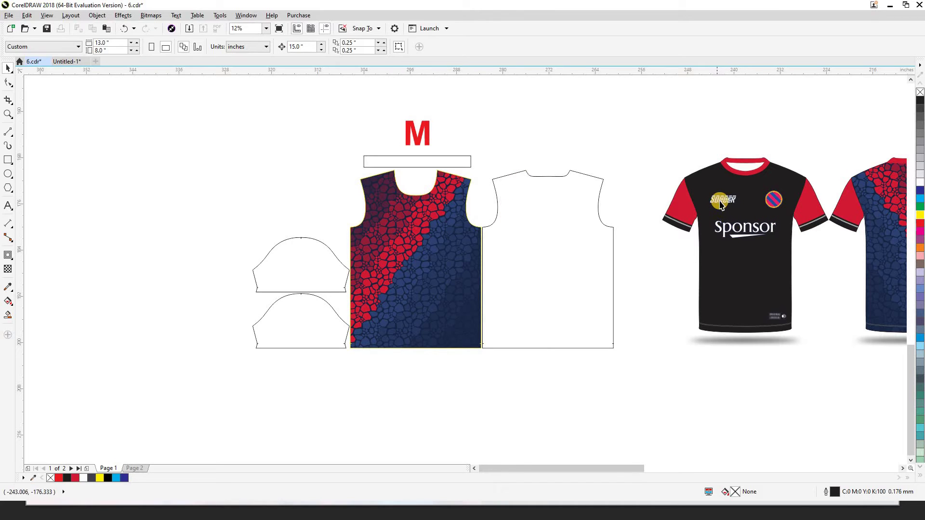
- Try to PowerClip the Sponsor logo inside the front jersey mockup's body while viewing it in wireframe
left_click(747, 232)
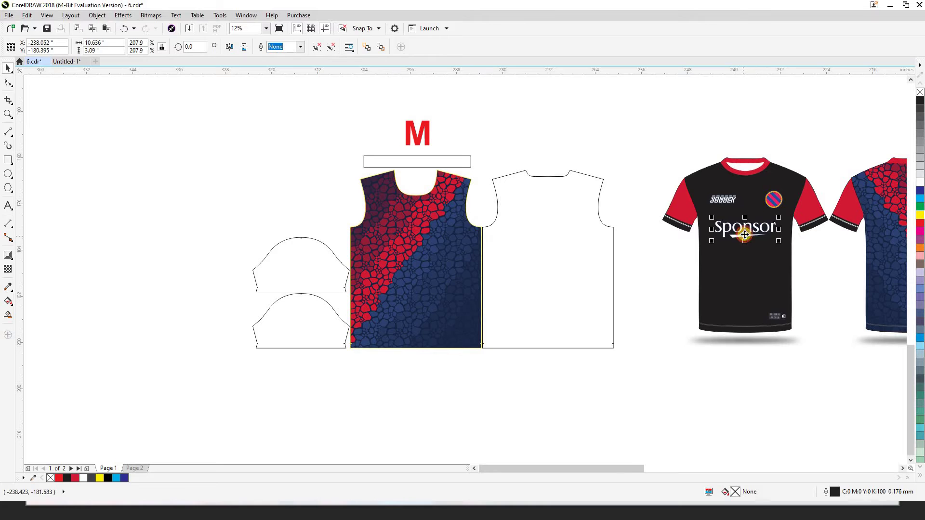
left_click_drag(746, 232, 742, 230)
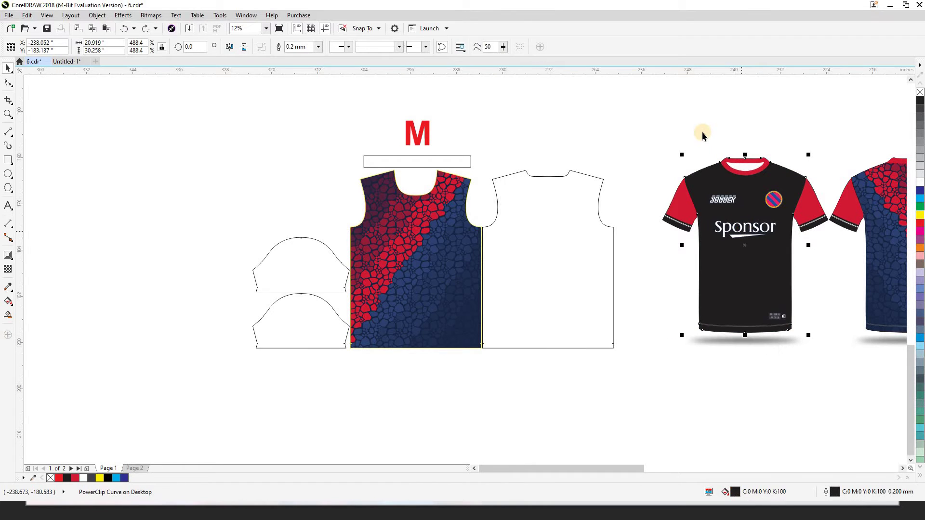
left_click(709, 165)
key("shift+F9")
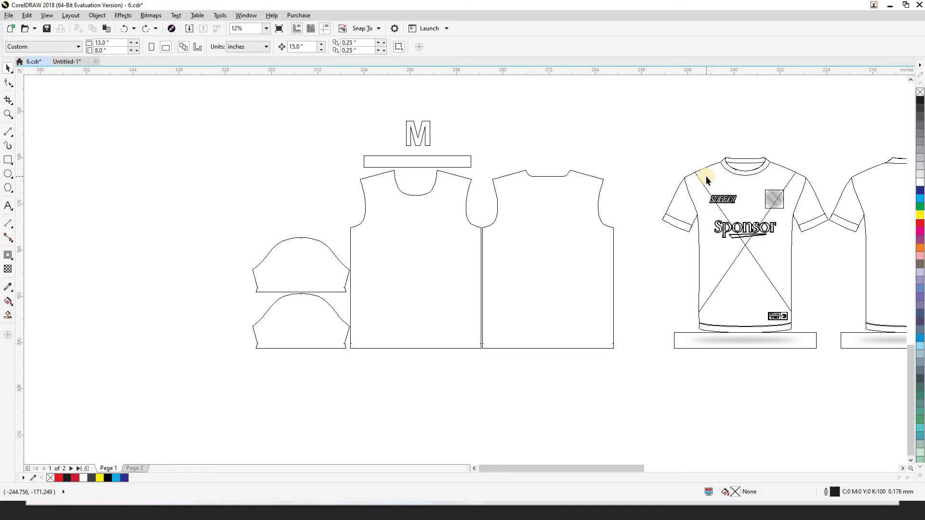
left_click_drag(730, 233, 720, 243)
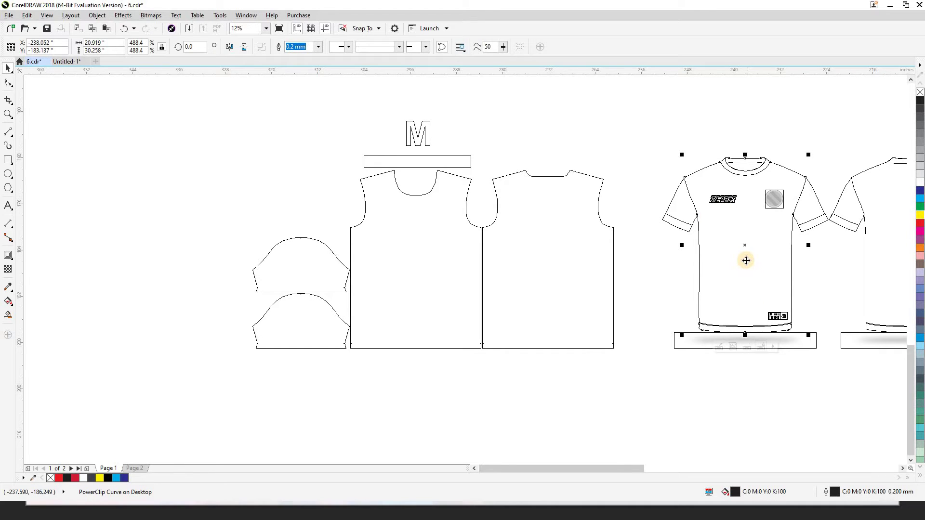
left_click(684, 254)
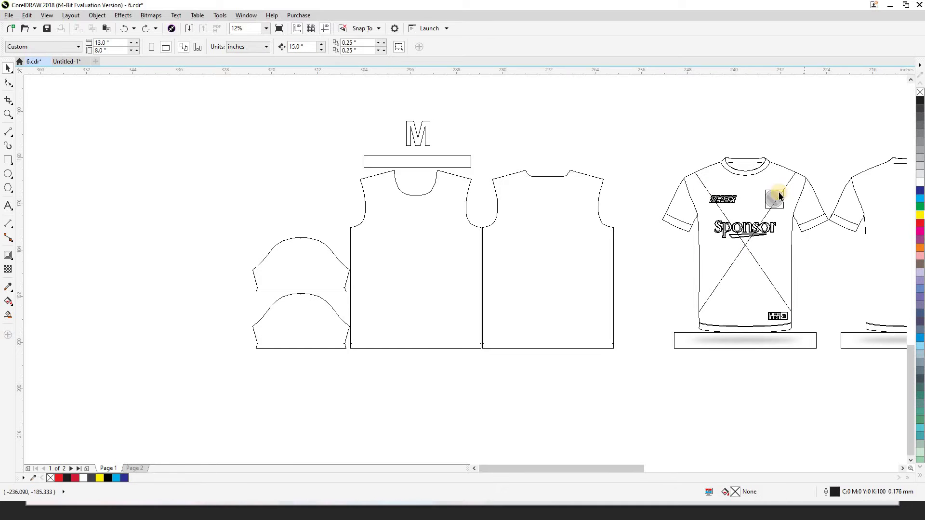
- Remove the empty PowerClip frame from the front jersey mockup's body so it becomes an ordinary curve
left_click(746, 270)
key("ctrl+shift+z")
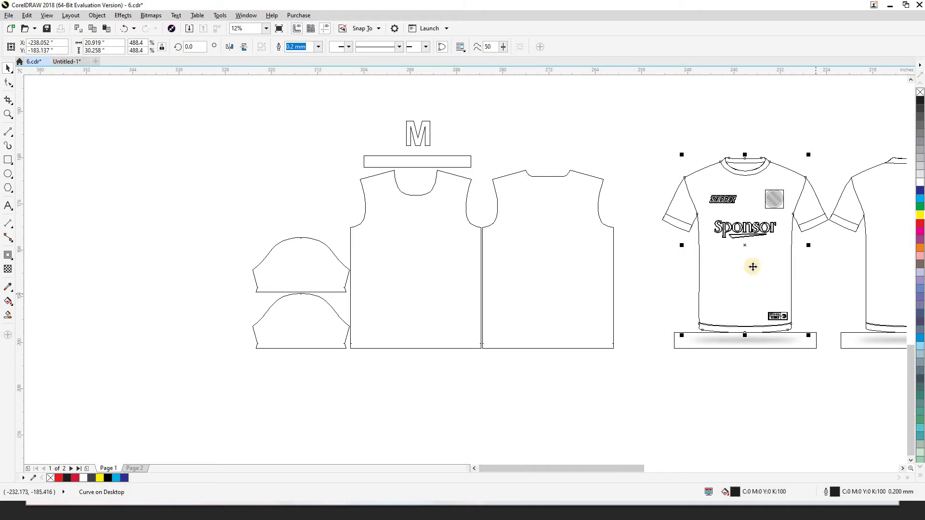
left_click(800, 288)
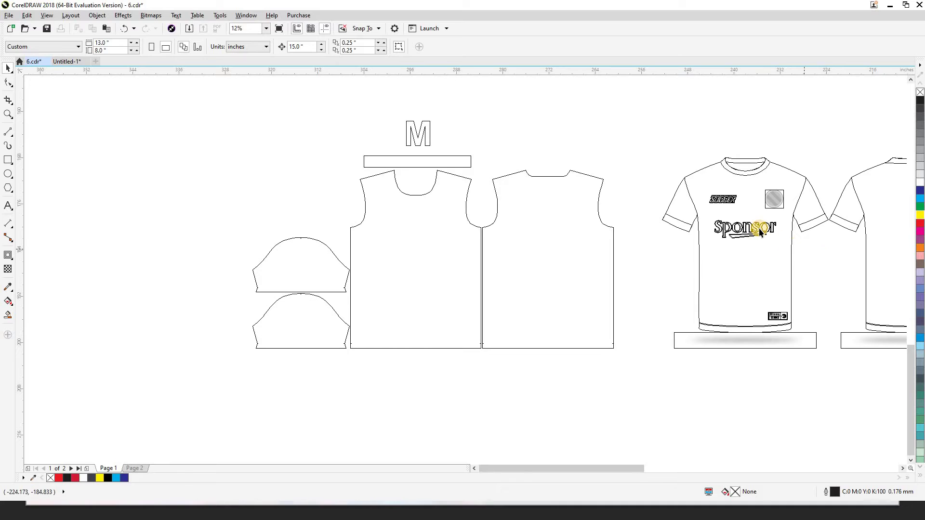
- Return to full-colour view and move the Sponsor logo from the jersey mockup onto the chest of the front panel
left_click(759, 228)
left_click(756, 237)
left_click(756, 236)
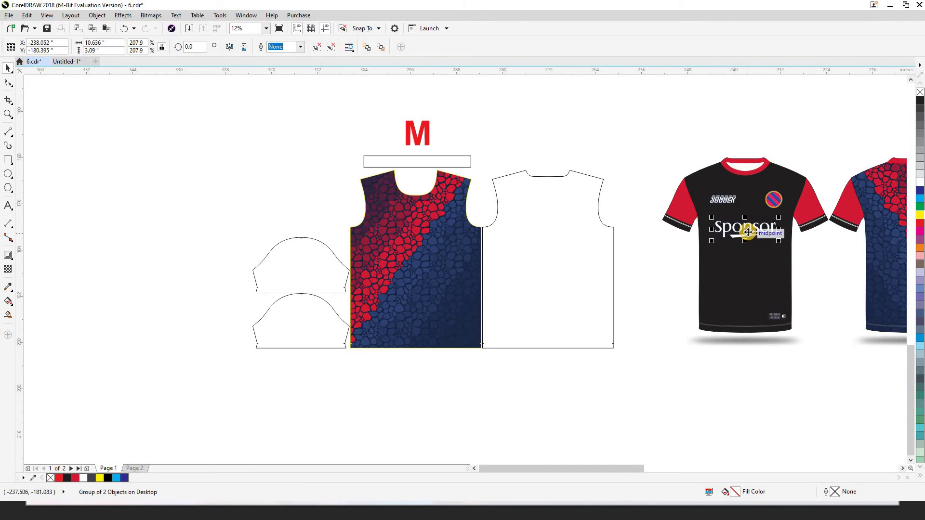
left_click_drag(736, 259, 415, 256)
- Centre the Sponsor logo horizontally on the front body panel
key("z")
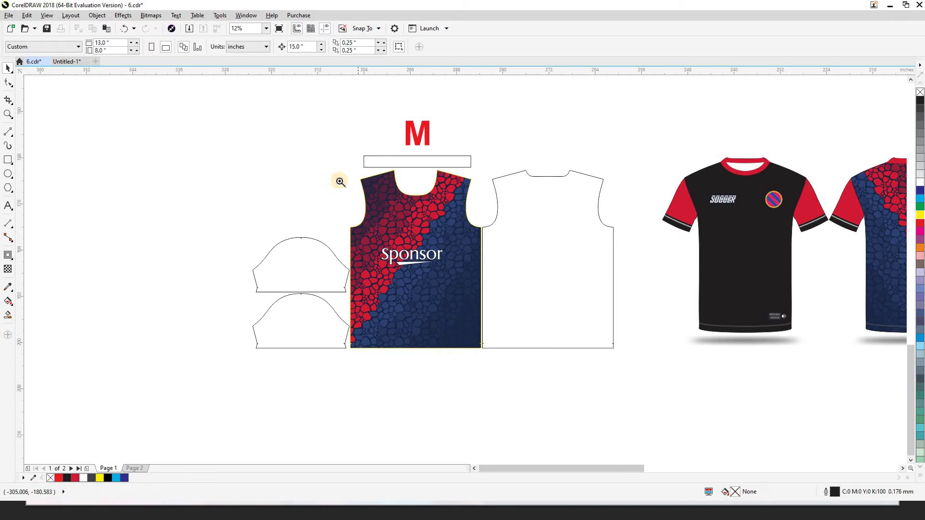
left_click_drag(334, 161, 509, 356)
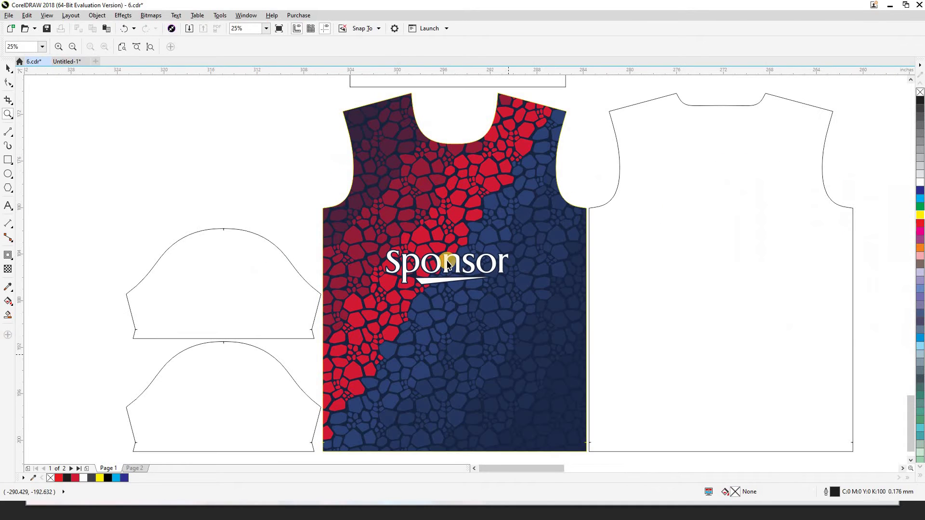
key("space")
left_click(448, 263)
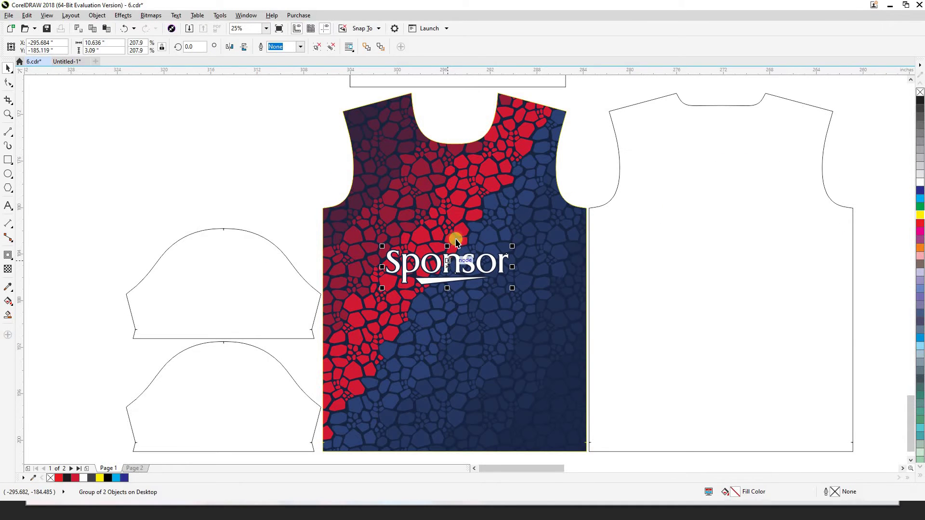
left_click(469, 211, "shift")
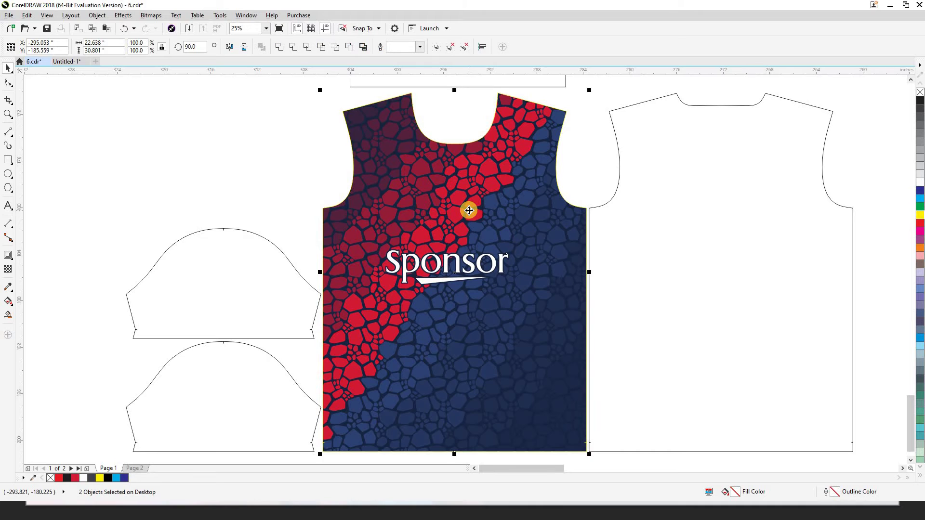
key("c")
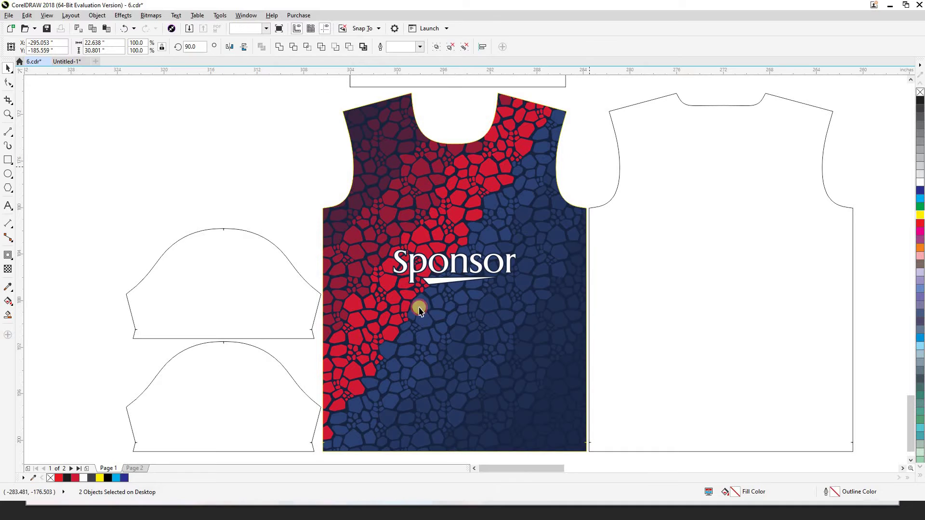
- Enlarge the Sponsor logo proportionally from its centre to about 13.4 by 3.9 inches
key("Escape")
left_click(454, 263)
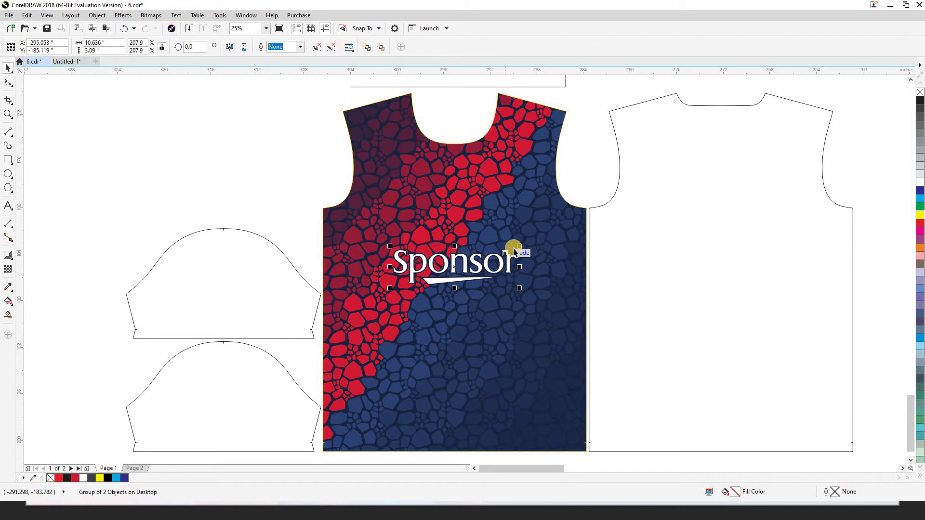
left_click_drag(519, 246, 534, 233)
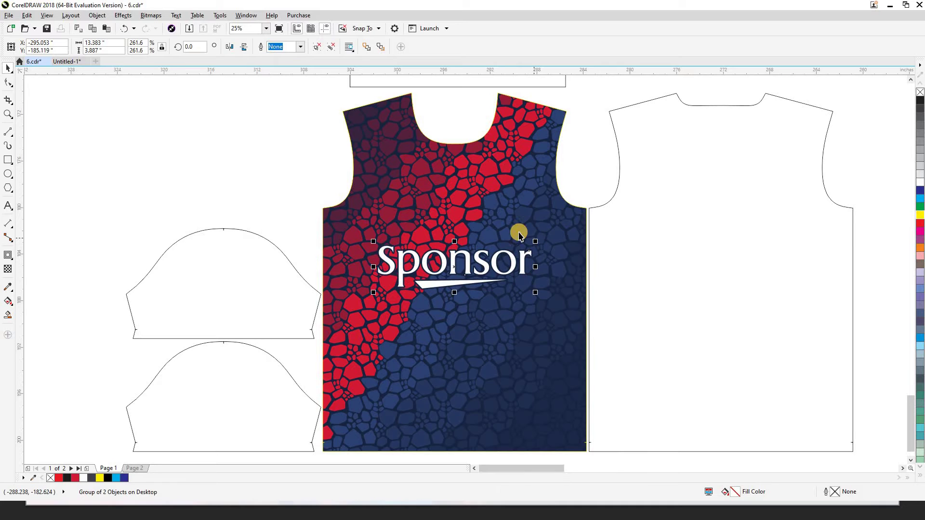
- Move the round crest and the SOCCER logo together from the front jersey mockup onto the upper chest of the front panel
left_click(471, 217)
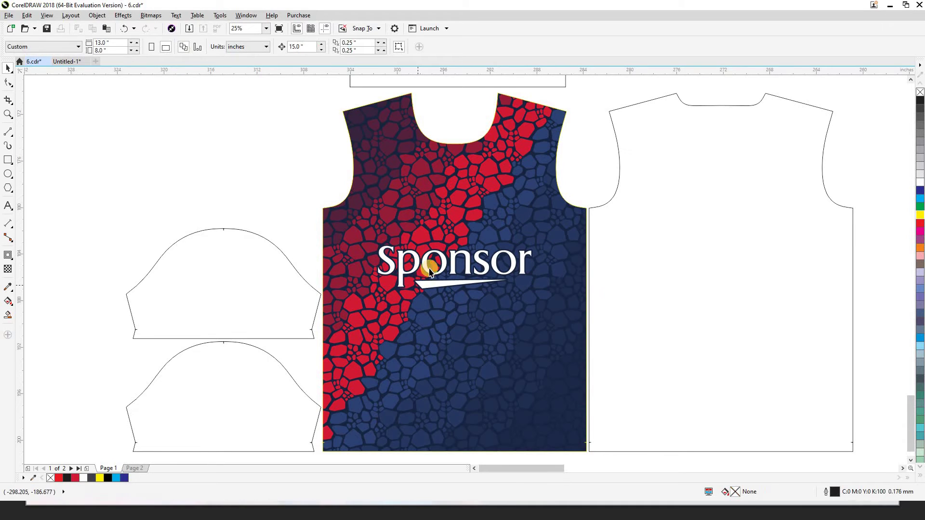
scroll(435, 278, "down", 3)
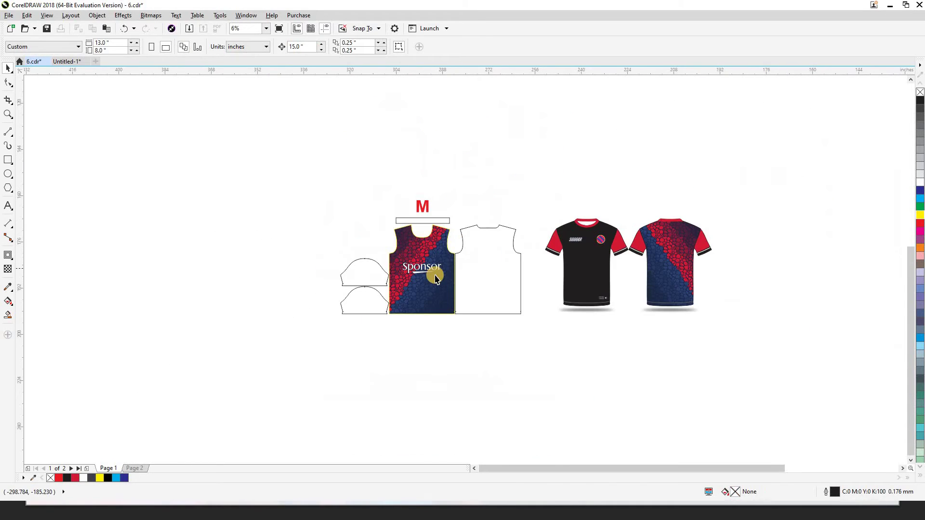
scroll(592, 247, "up", 2)
left_click(601, 239)
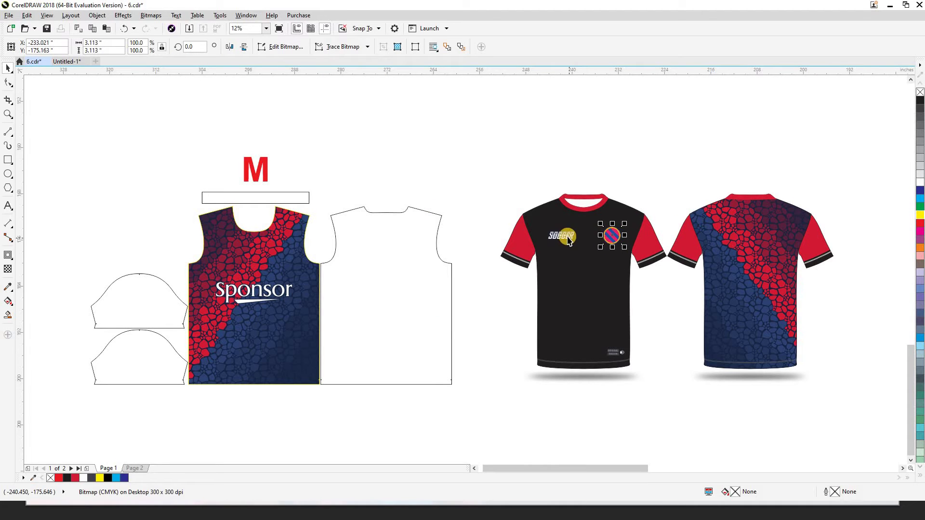
left_click(569, 236, "shift")
left_click_drag(492, 253, 243, 253)
left_click(185, 204)
left_click_drag(185, 204, 339, 333)
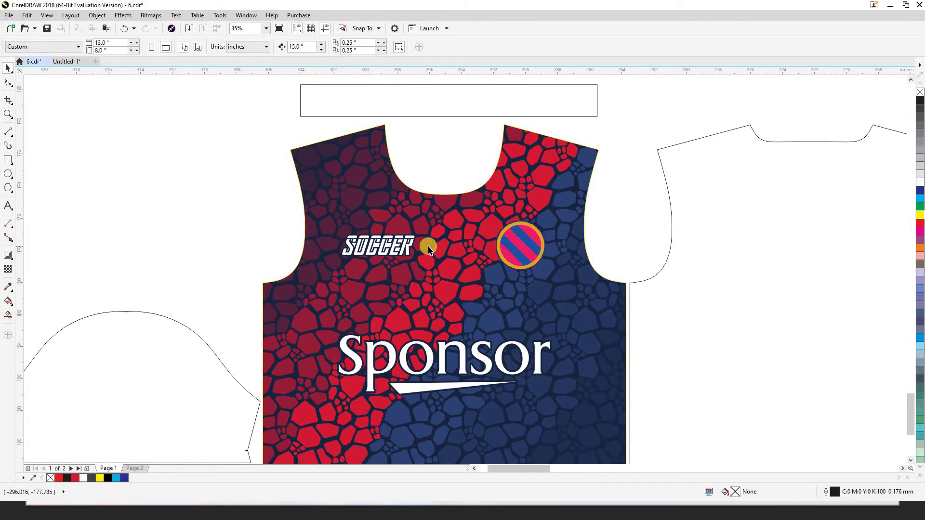
- Add a horizontal guideline at the lowest point of the front panel's neckline
scroll(423, 248, "down", 2)
scroll(623, 244, "down", 2)
left_click_drag(565, 246, 434, 246)
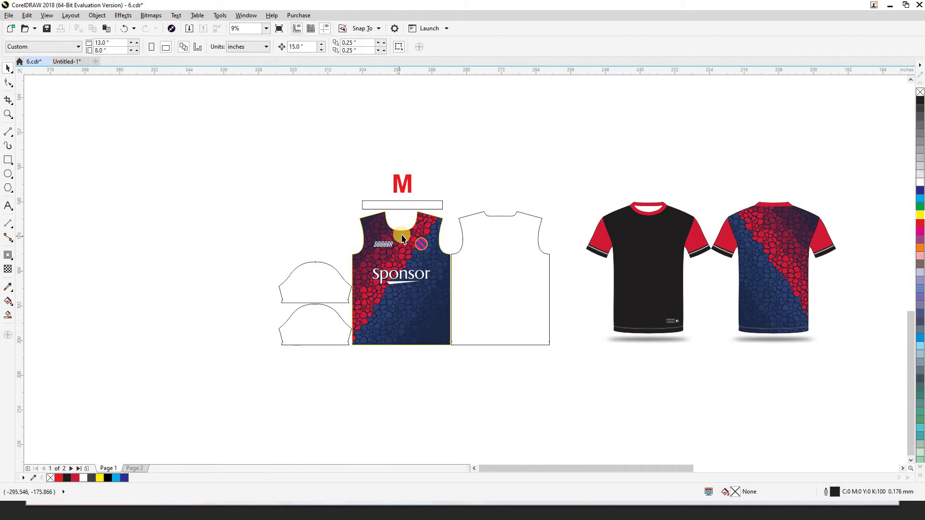
scroll(403, 236, "up", 2)
scroll(406, 236, "up", 2)
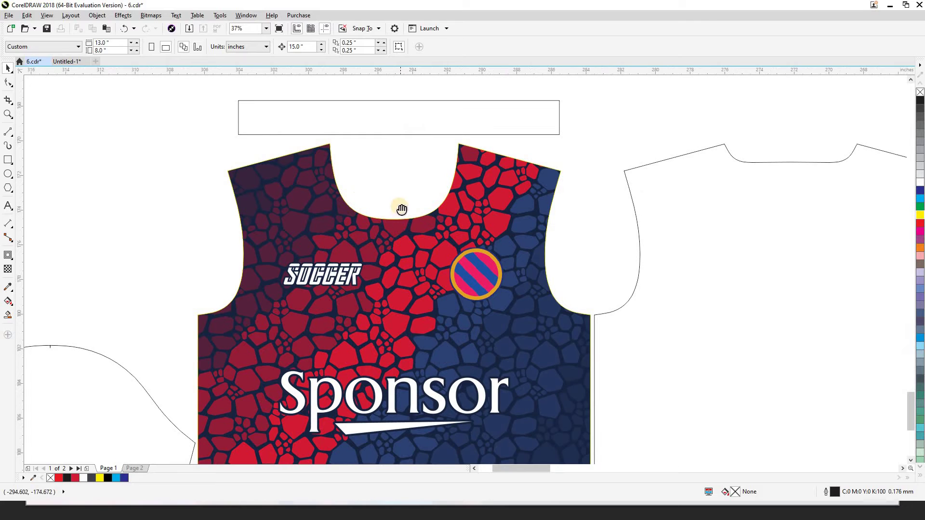
scroll(404, 145, "down", 1)
left_click_drag(401, 125, 399, 189)
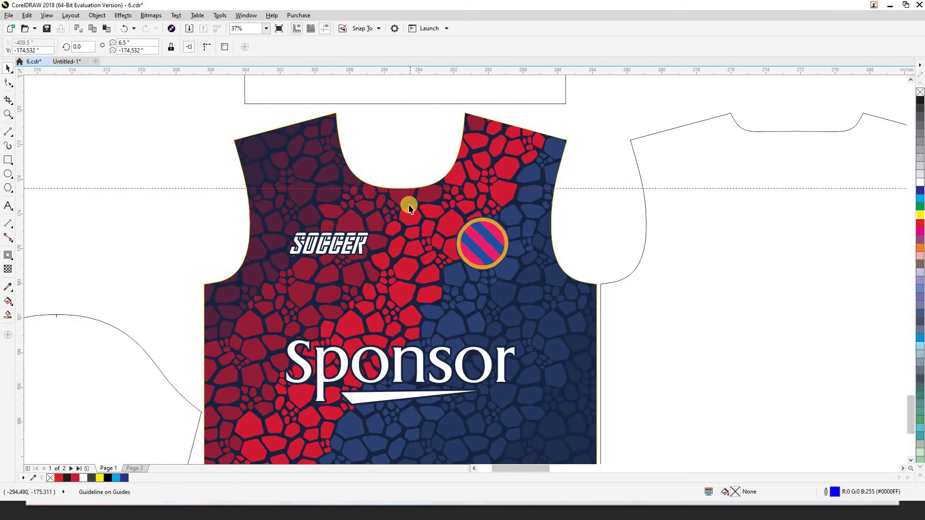
scroll(407, 203, "up", 2)
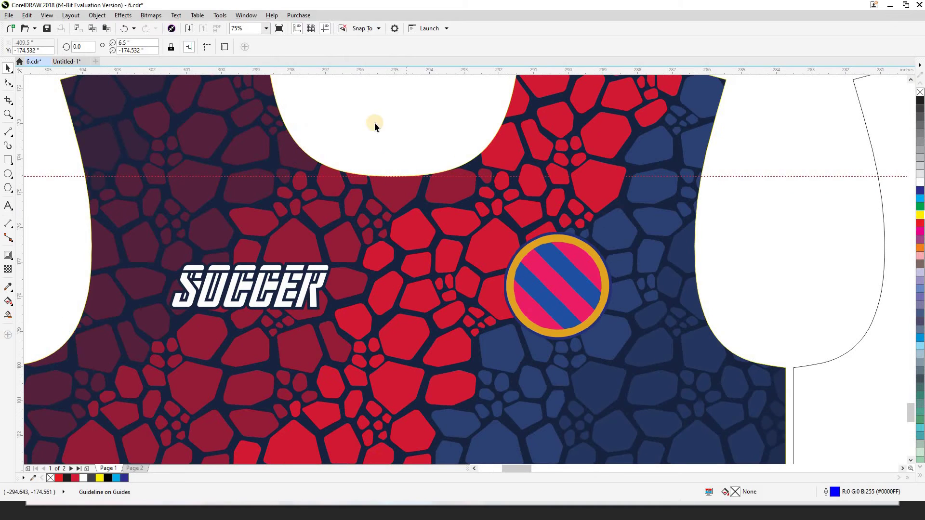
- Set the nudge distance to 2 inches and move the guideline down by that distance below the neckline
key("Return")
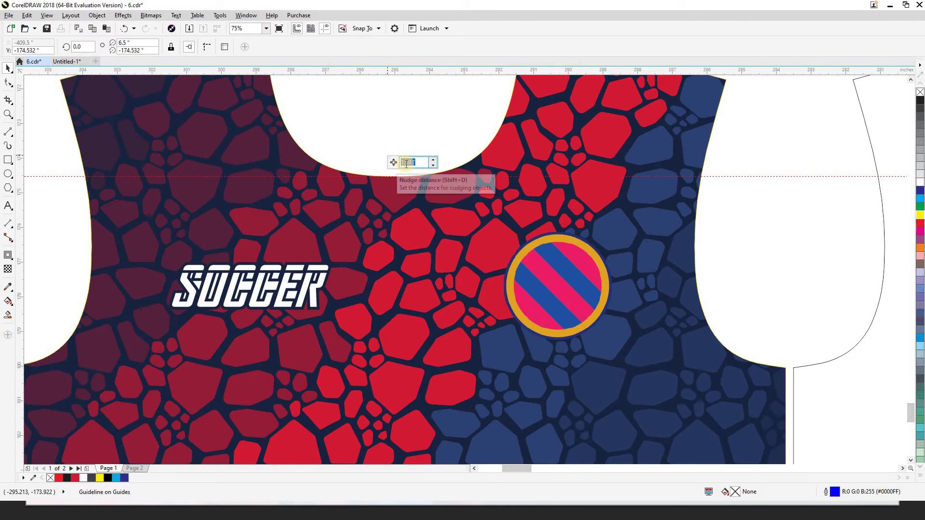
left_click(410, 161)
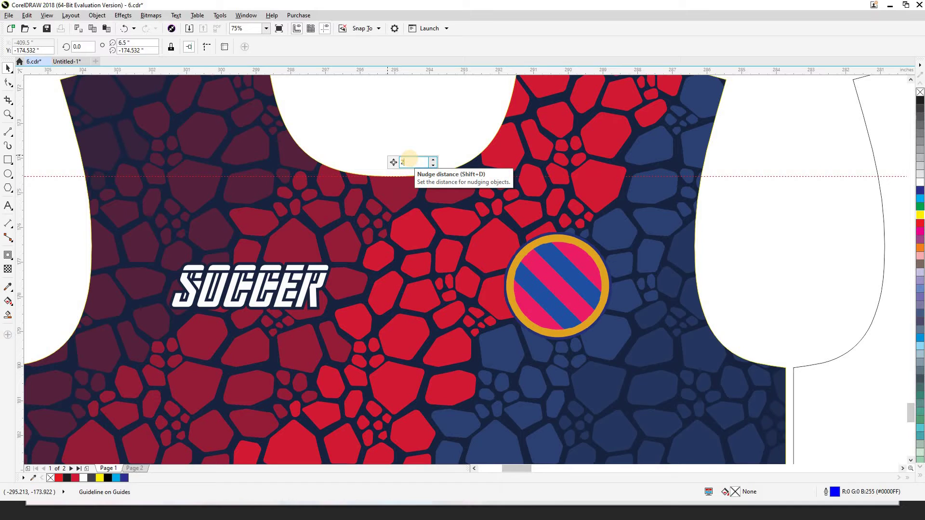
type("2")
key("Return")
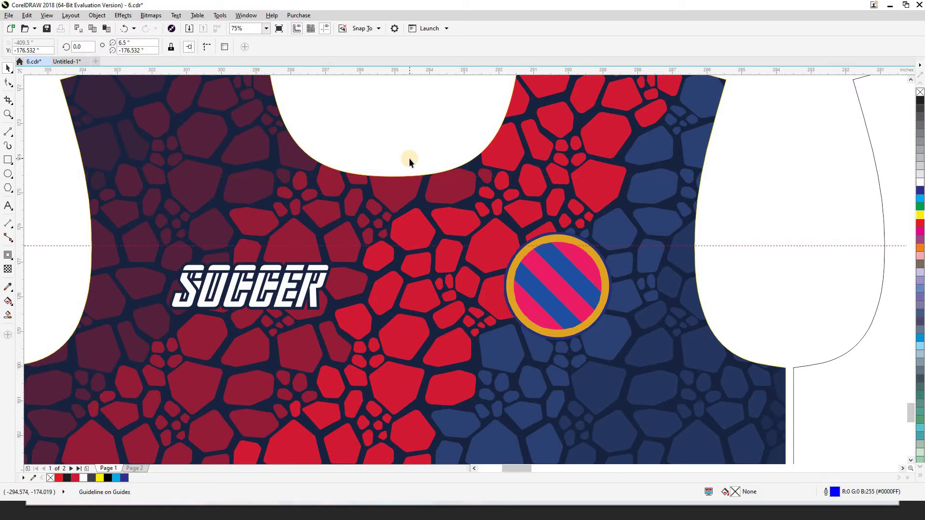
- Move the round crest on the front panel so that its top edge sits on the guideline
scroll(468, 264, "down", 1)
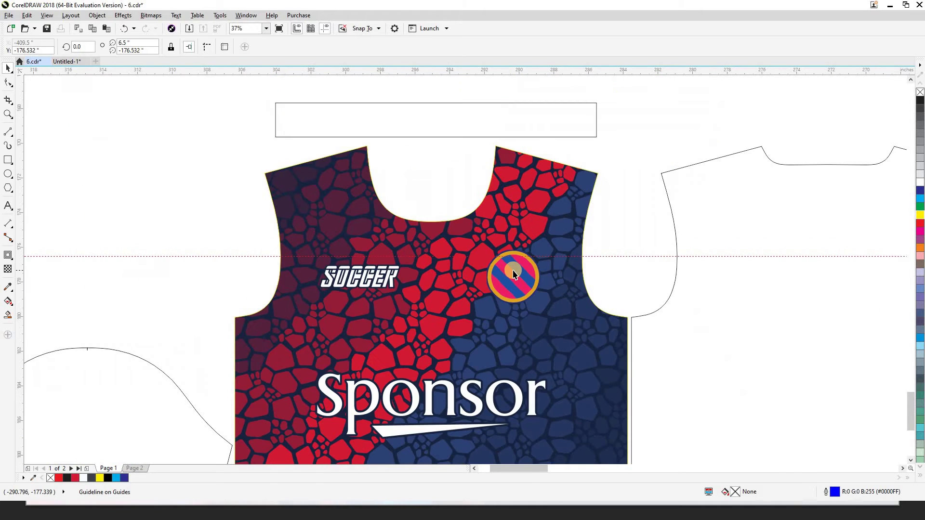
scroll(513, 274, "up", 1)
left_click(511, 273)
left_click_drag(511, 272, 506, 271)
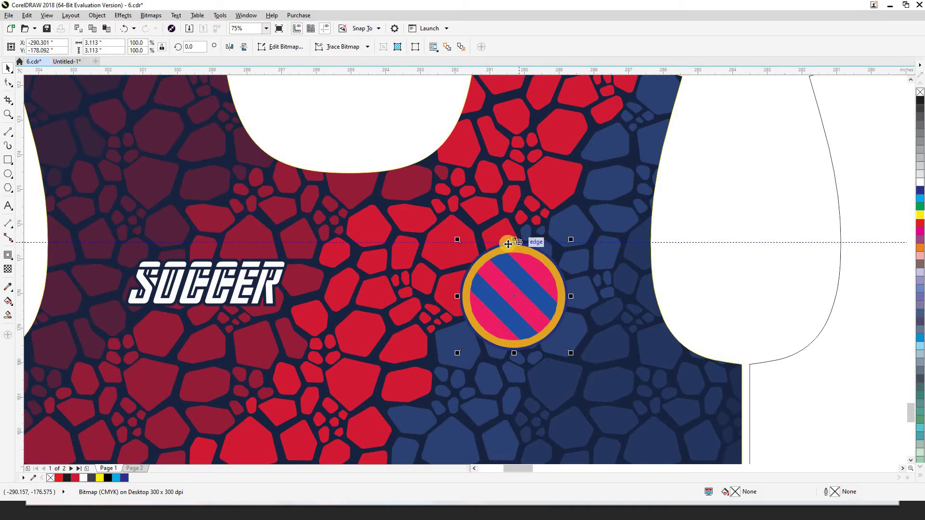
left_click(458, 262)
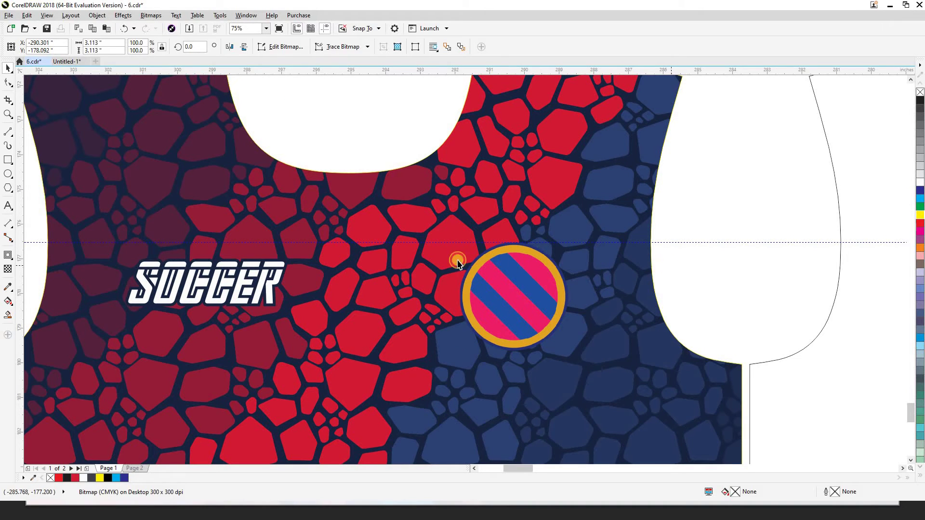
- Align the SOCCER logo with the round crest so that both share the same centre height
left_click(275, 282)
scroll(357, 281, "down", 1)
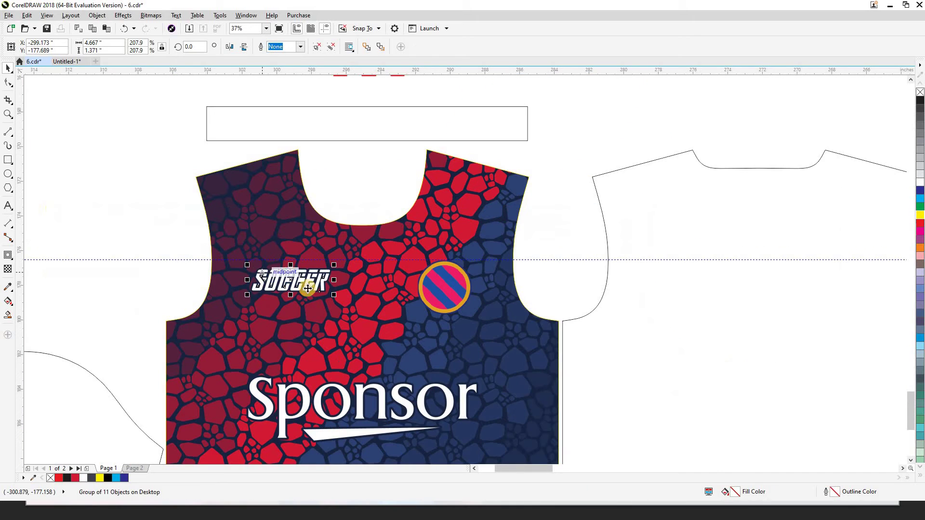
left_click(276, 280)
scroll(276, 280, "up", 1)
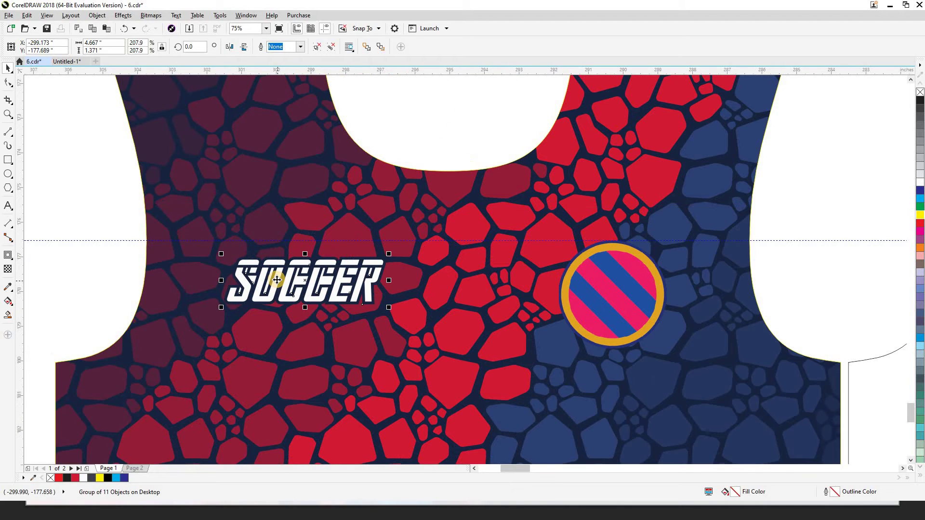
left_click(572, 284, "shift")
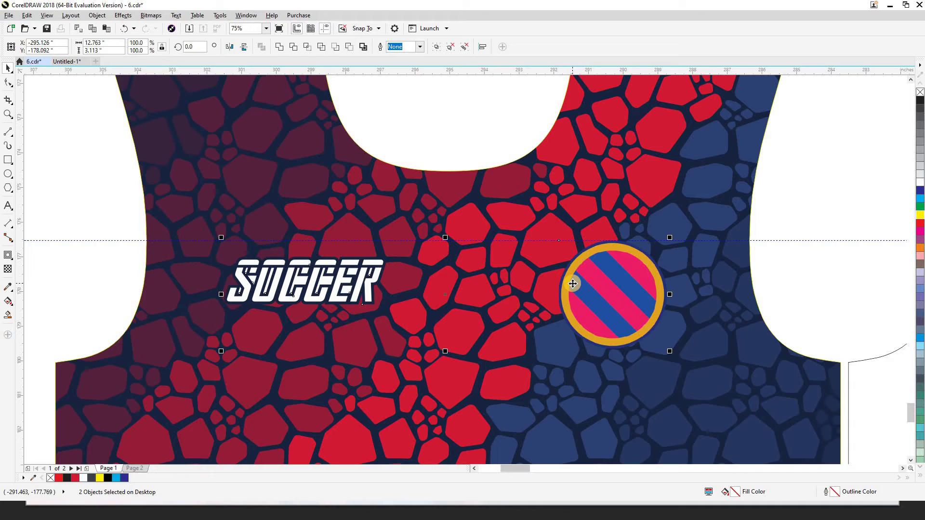
key("e")
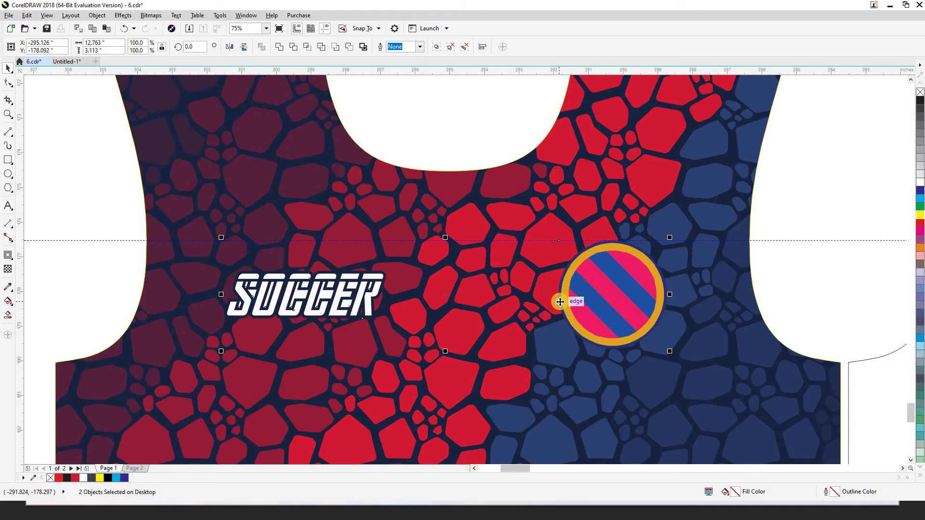
key("shift+F9")
key("shift+F9")
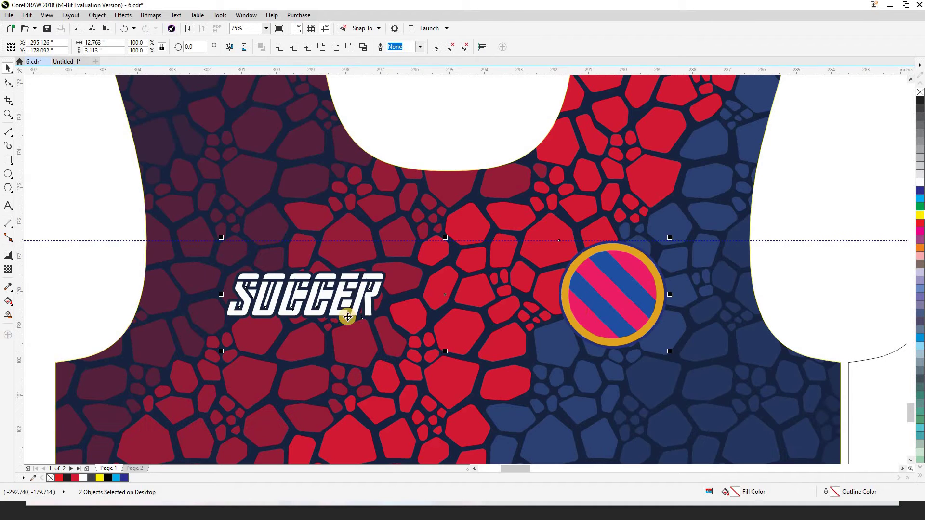
- Examine the placement of the crest, SOCCER and Sponsor logos across the front panel
scroll(467, 294, "down", 2)
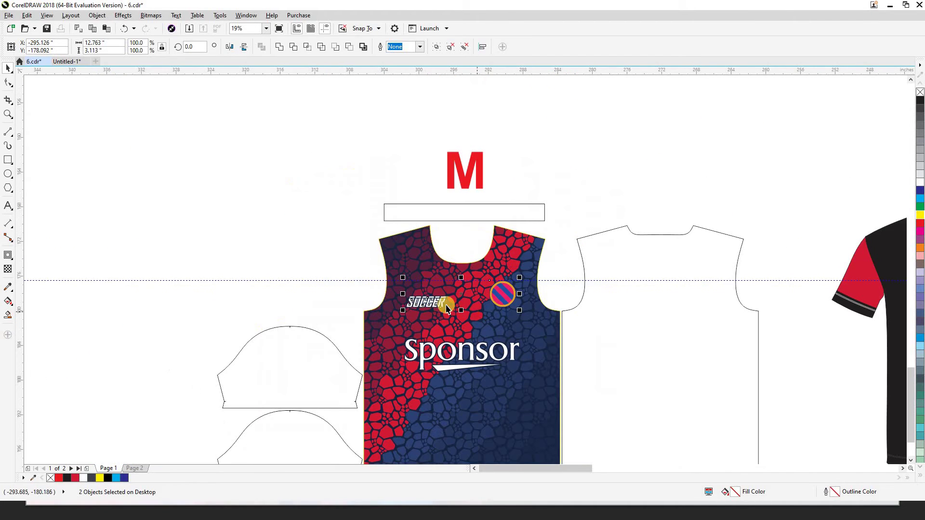
scroll(447, 308, "up", 1)
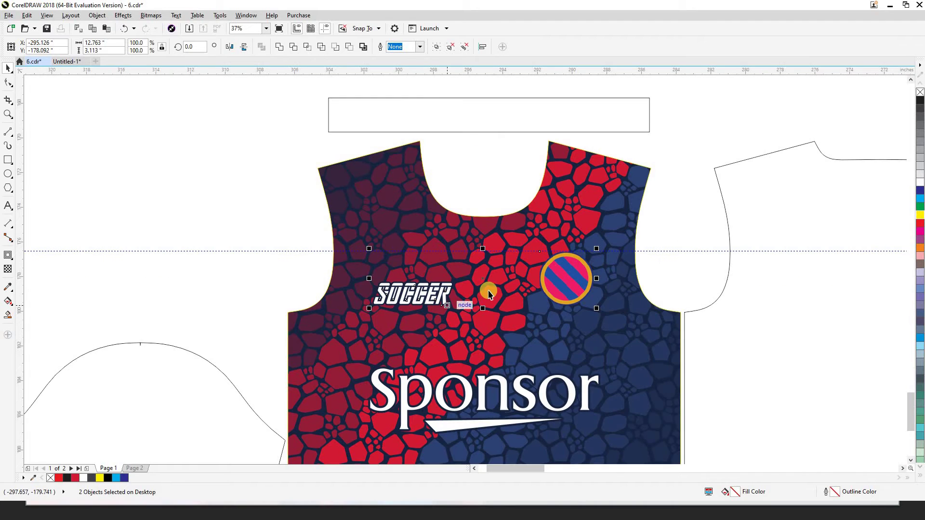
scroll(529, 284, "up", 1)
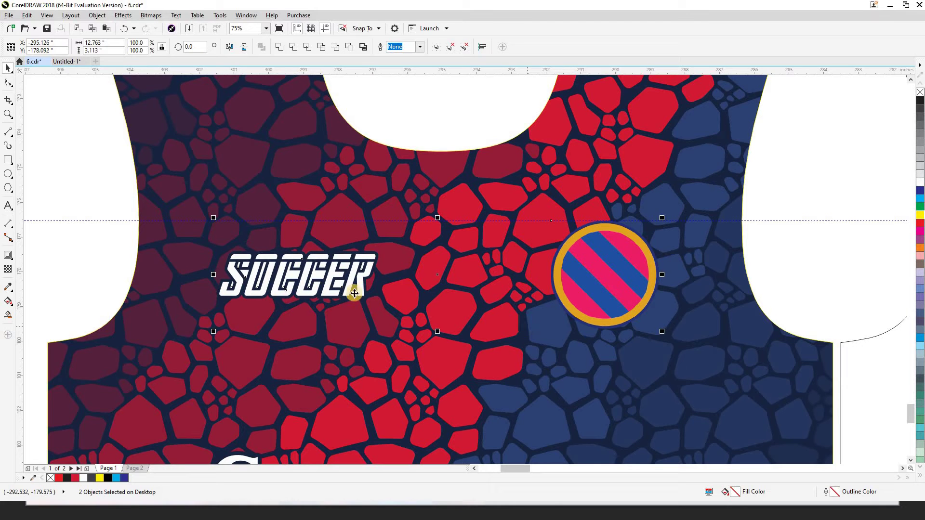
scroll(517, 259, "down", 2)
left_click(327, 196)
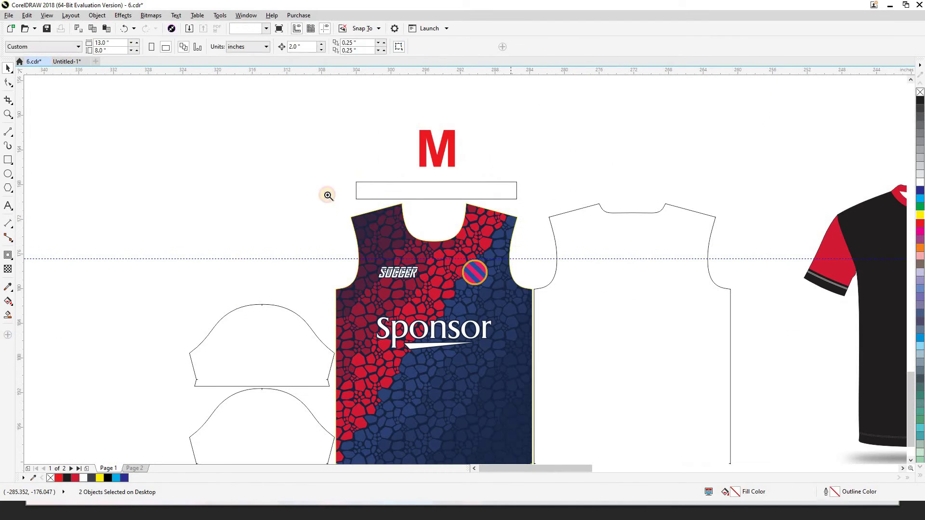
scroll(586, 331, "up", 2)
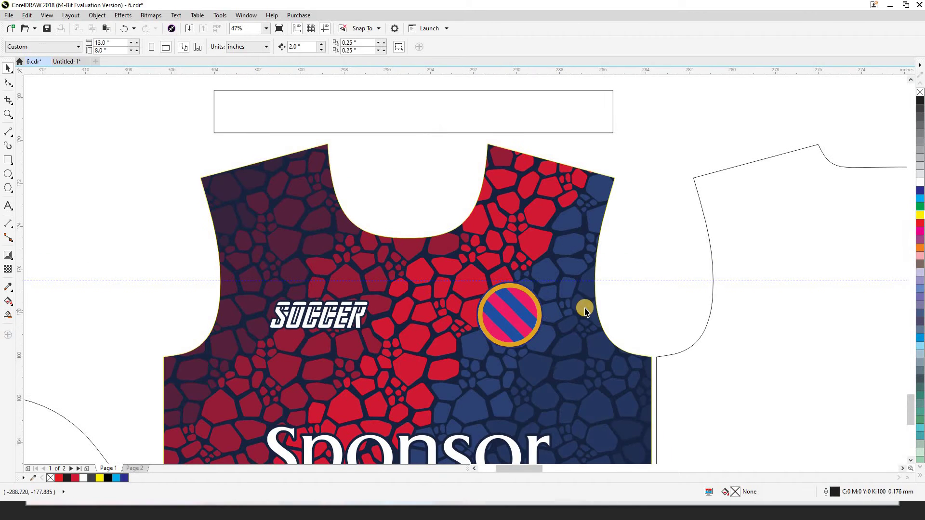
scroll(556, 244, "down", 1)
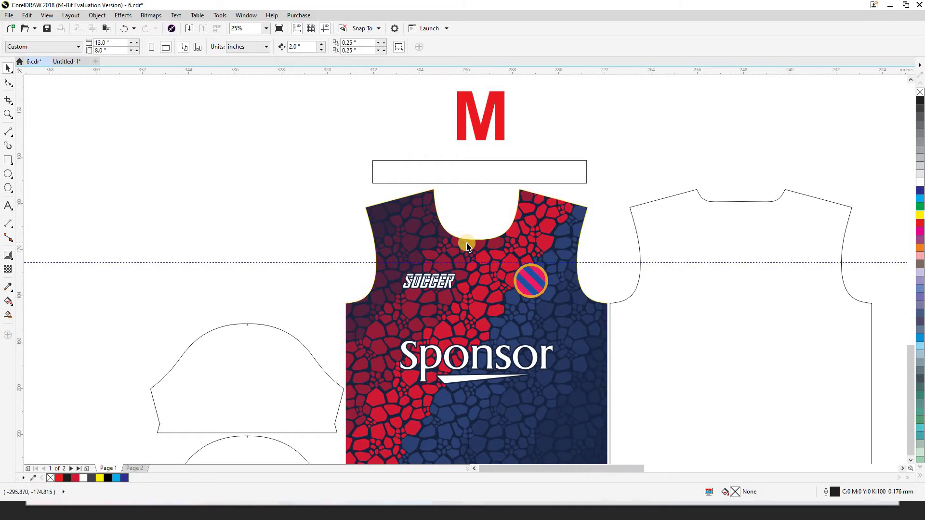
scroll(466, 245, "down", 1)
key("z")
left_click(588, 335)
key("space")
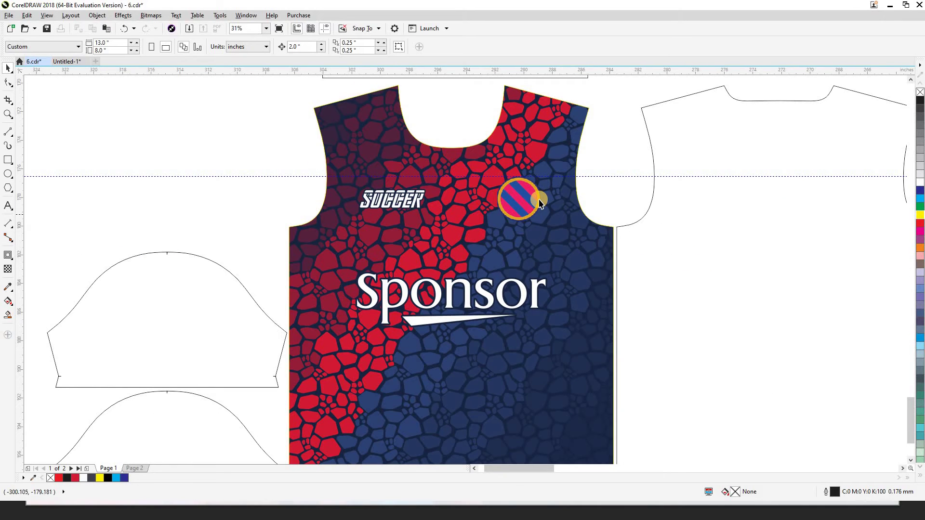
- Try to apply a one-step inside contour with a 1 cm offset to the front body panel
left_click(563, 148)
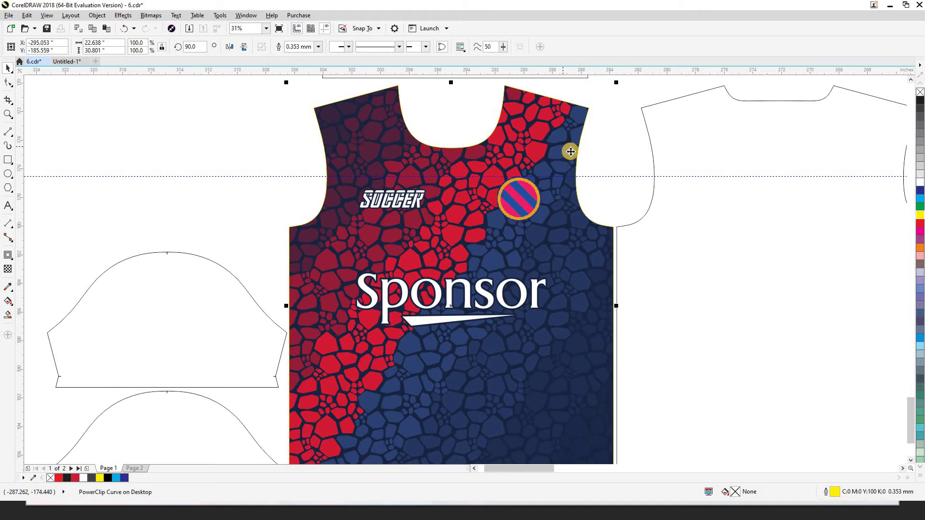
left_click(591, 157)
left_click(572, 139)
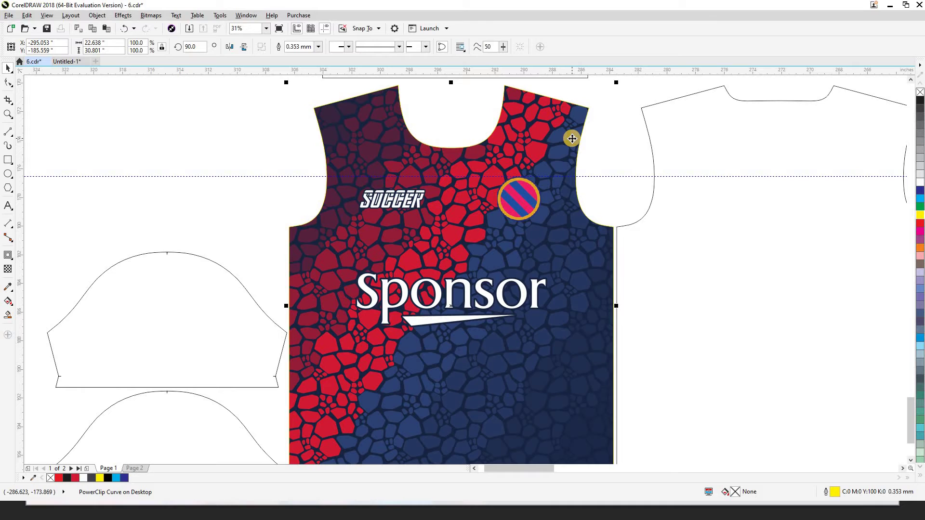
left_click(8, 257)
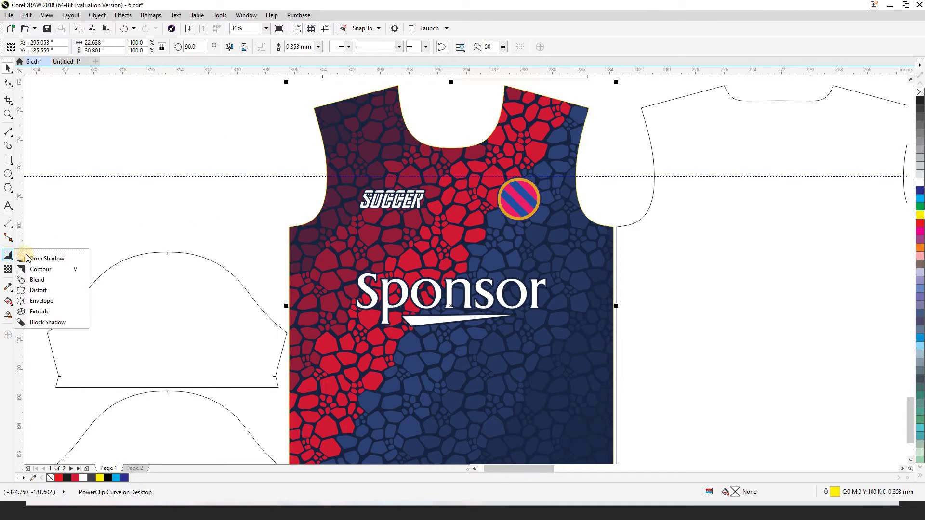
left_click(73, 270)
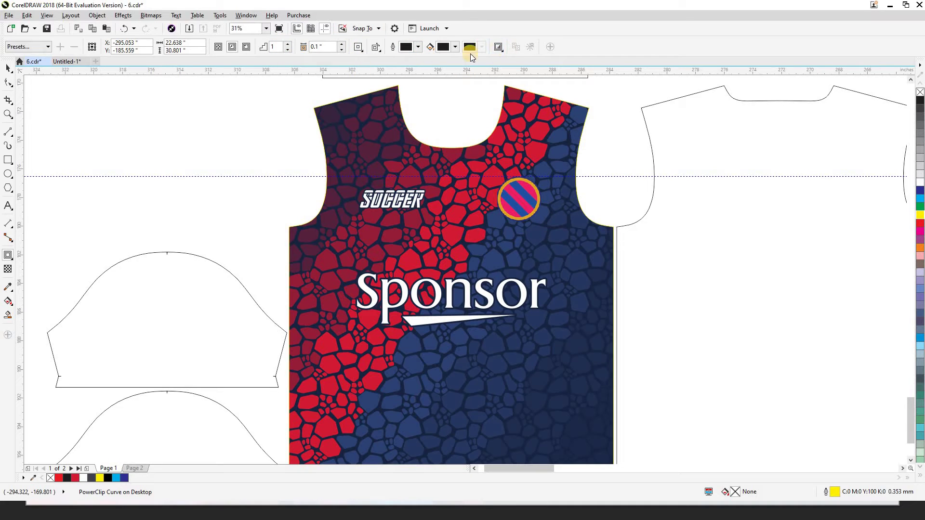
left_click(328, 47)
left_click(350, 108)
left_click(323, 47)
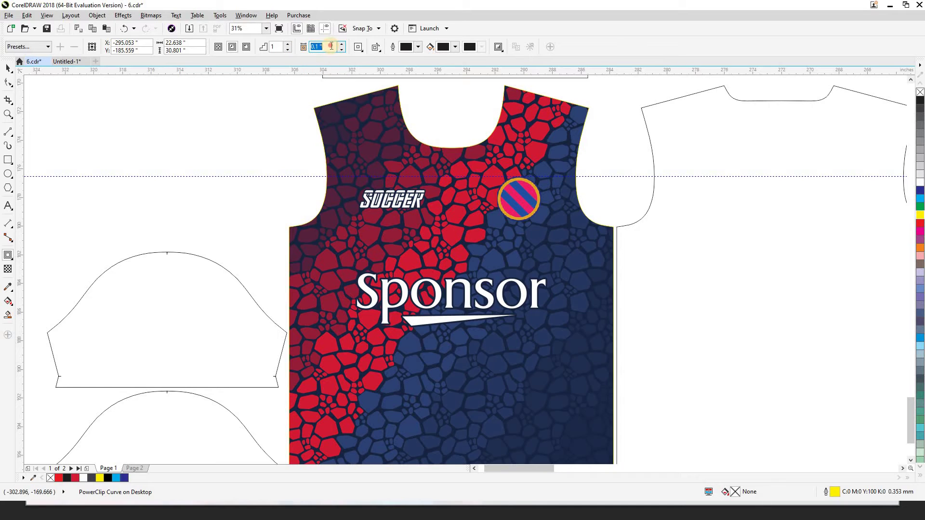
left_click(176, 51)
left_click(322, 46)
type("10")
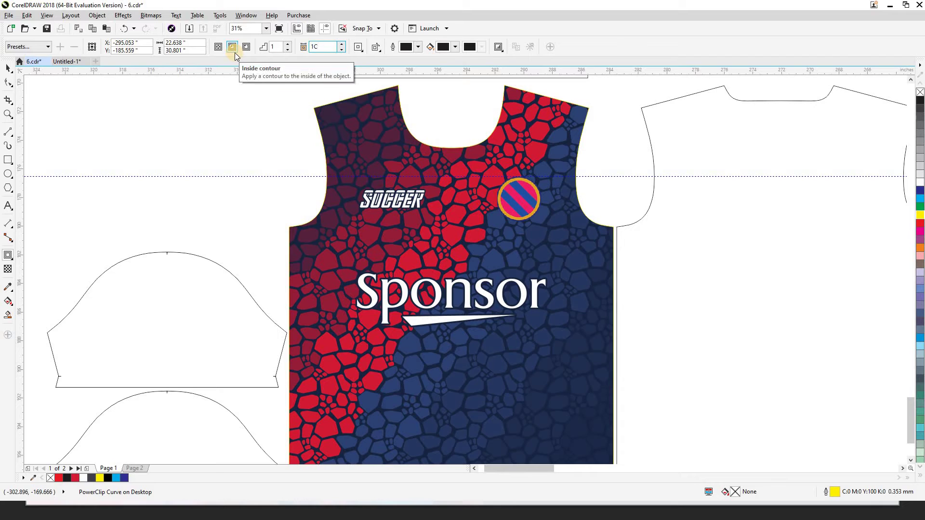
type("M")
left_click(234, 51)
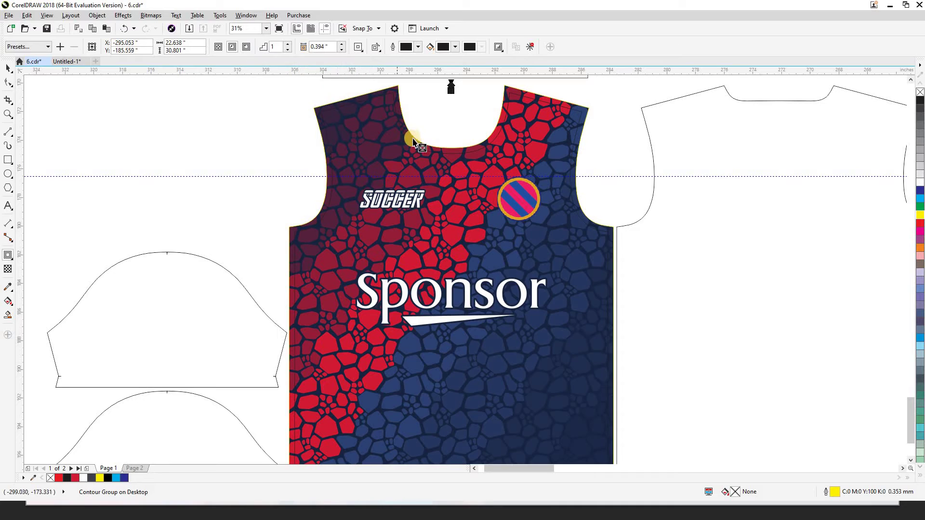
left_click(470, 128)
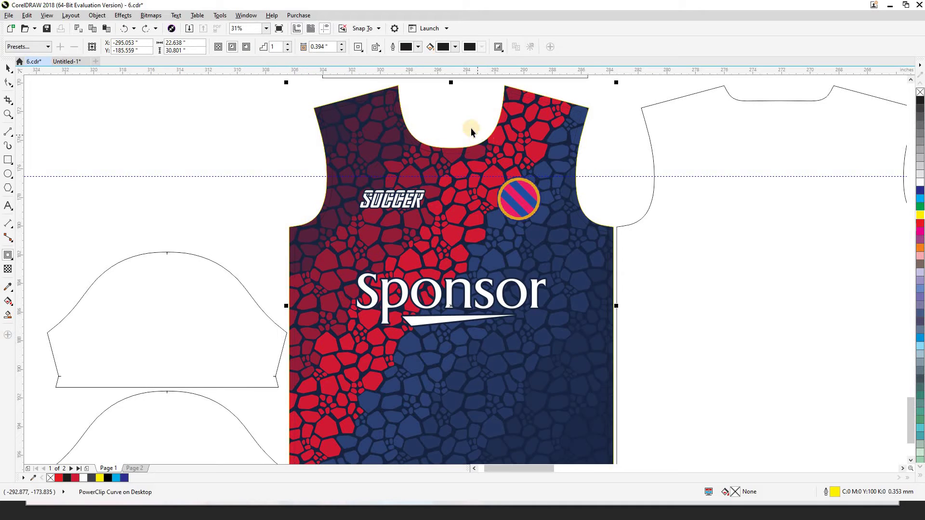
key("space")
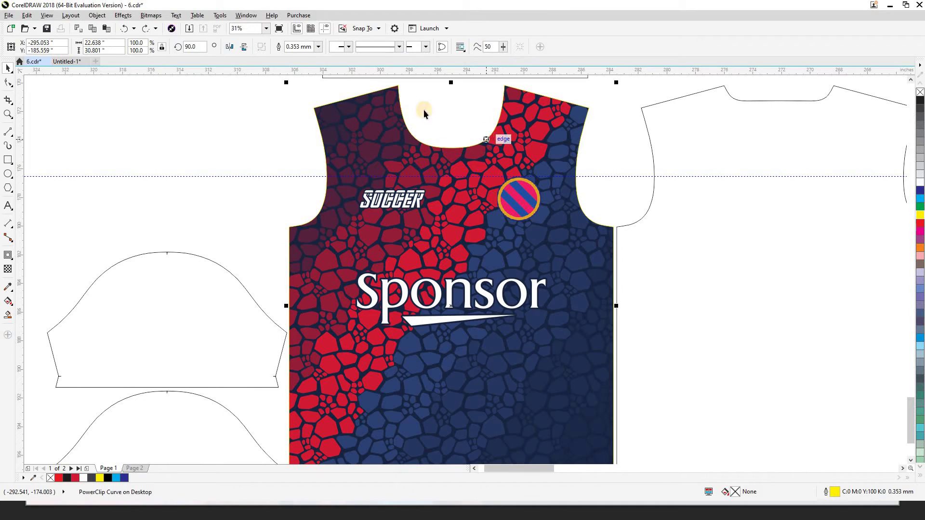
- Apply a one-step inside contour with a 0.394-inch offset to the front body panel
key("space")
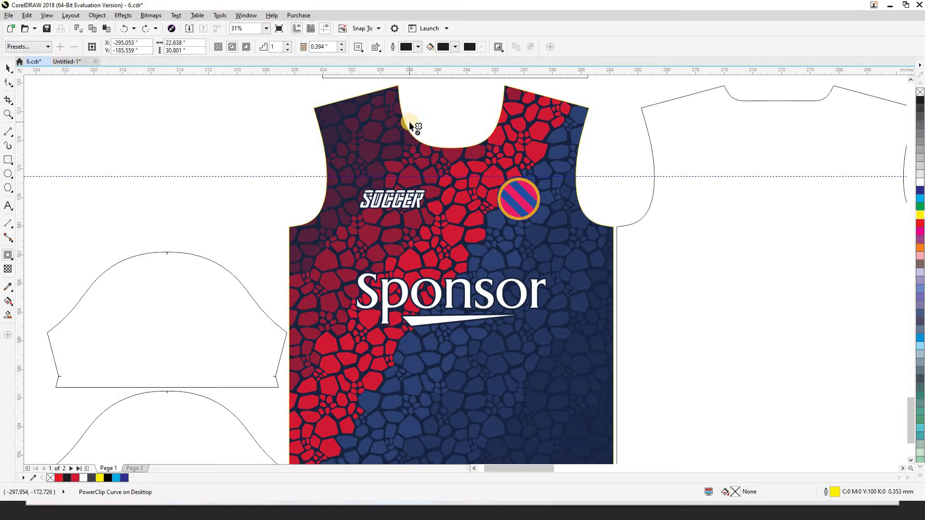
double_click(322, 47)
left_click(317, 47)
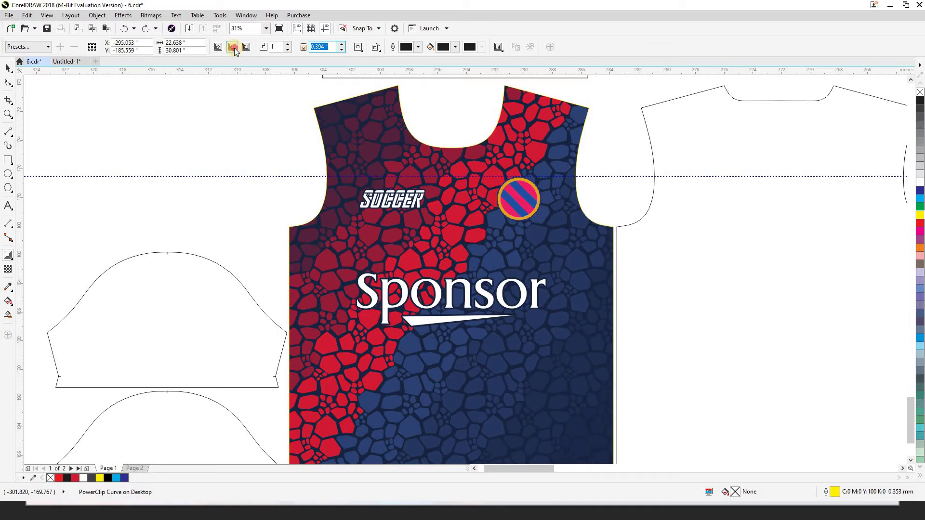
left_click(332, 89)
left_click(498, 113)
scroll(498, 111, "up", 4)
left_click(480, 225)
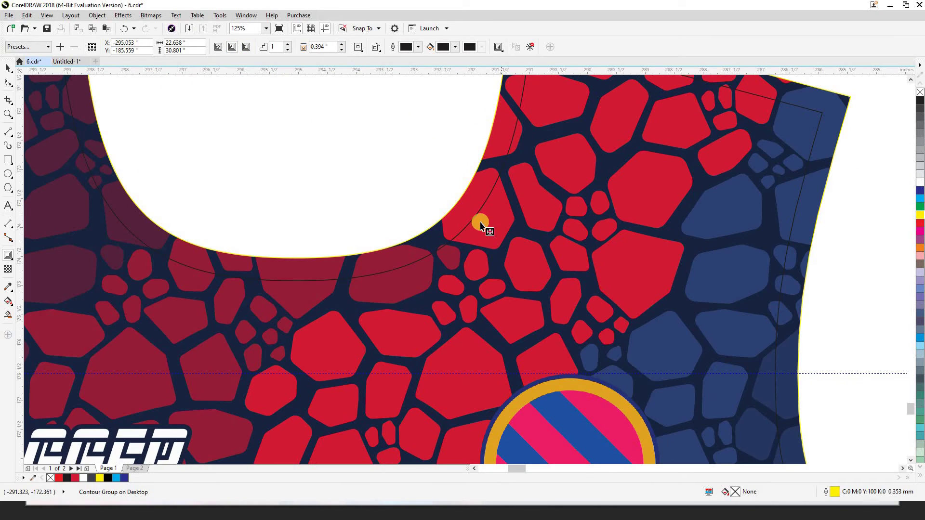
scroll(456, 234, "down", 2)
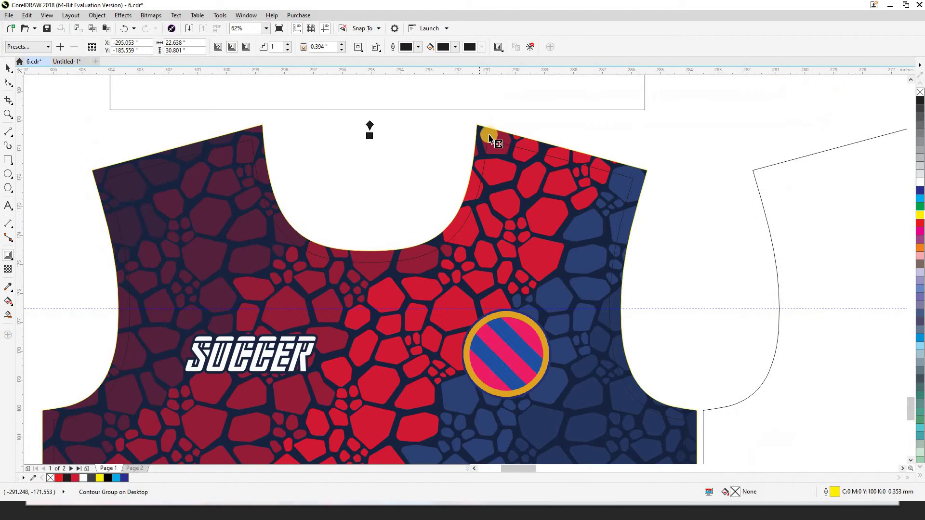
scroll(575, 221, "down", 2)
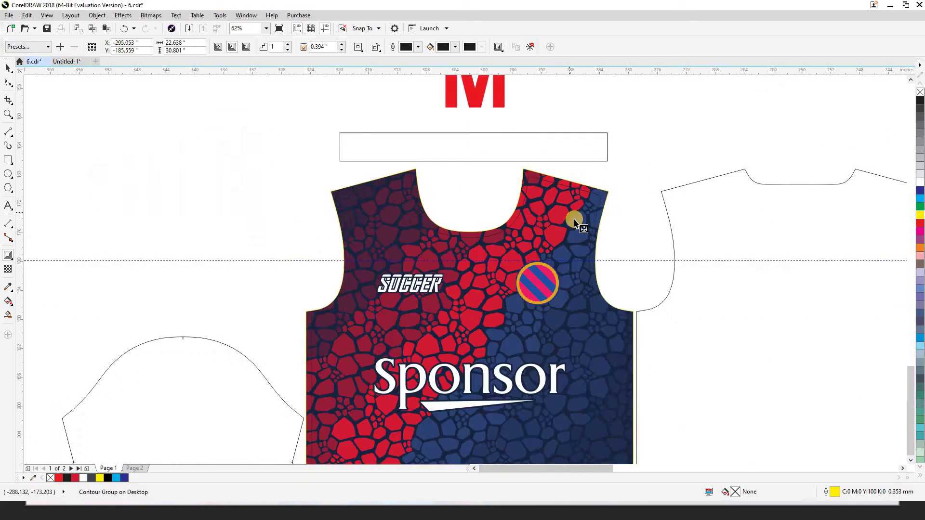
scroll(574, 222, "down", 2)
- Break the front panel's contour group apart so the inner contour becomes a separate curve
key("space")
left_click(597, 221)
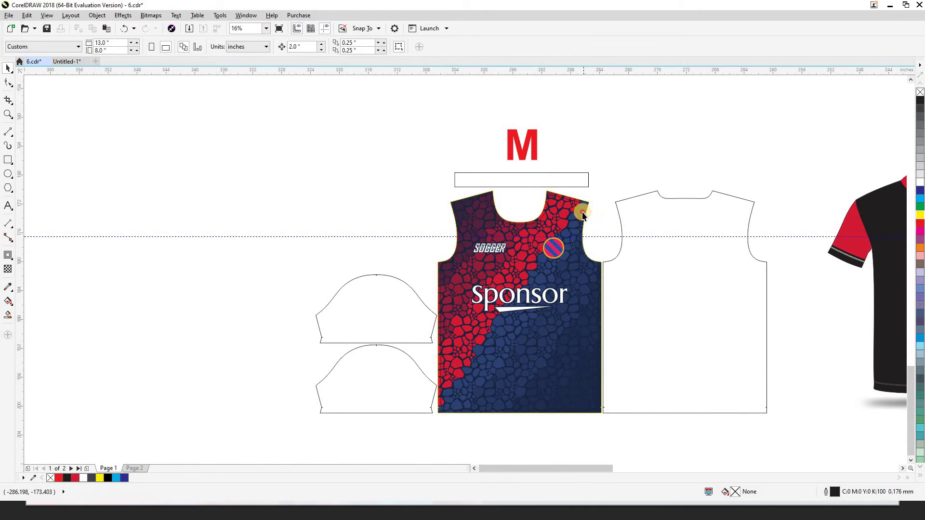
left_click(584, 211)
scroll(553, 217, "up", 2)
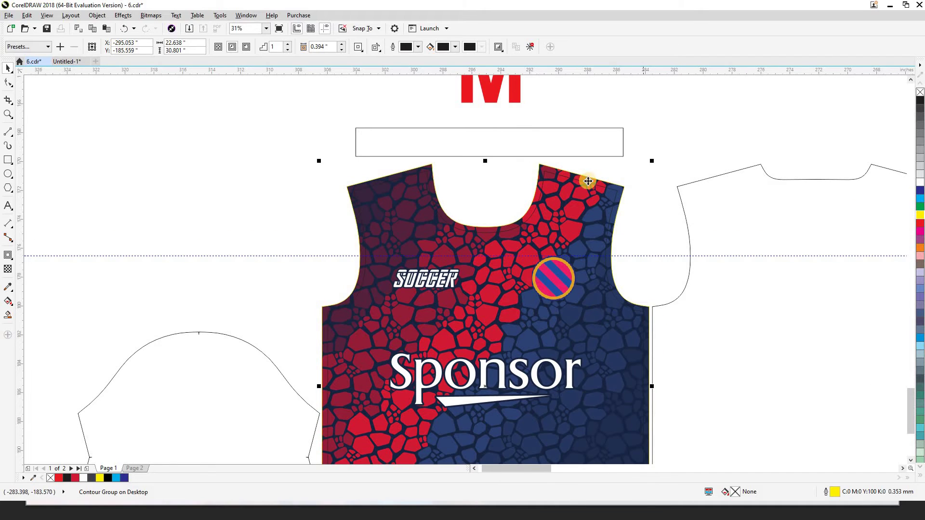
left_click_drag(577, 206, 452, 185)
key("ctrl+z")
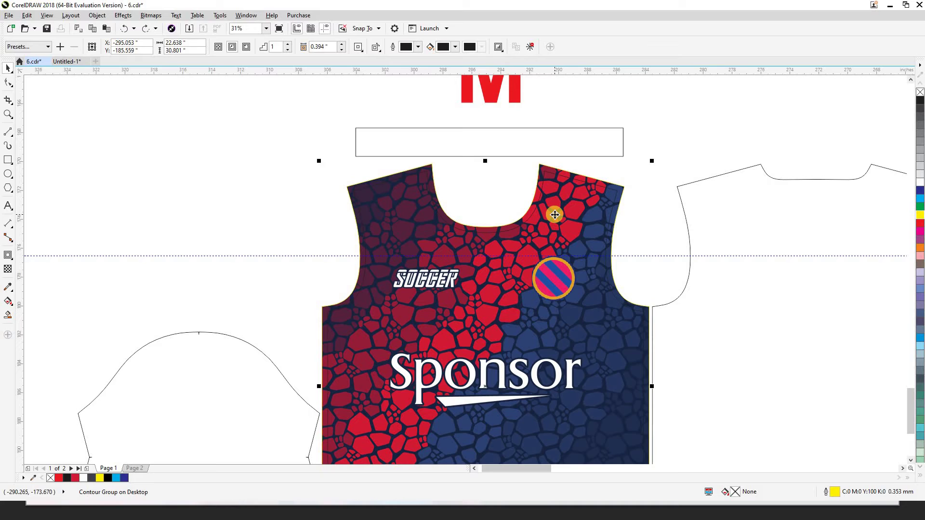
right_click(555, 215)
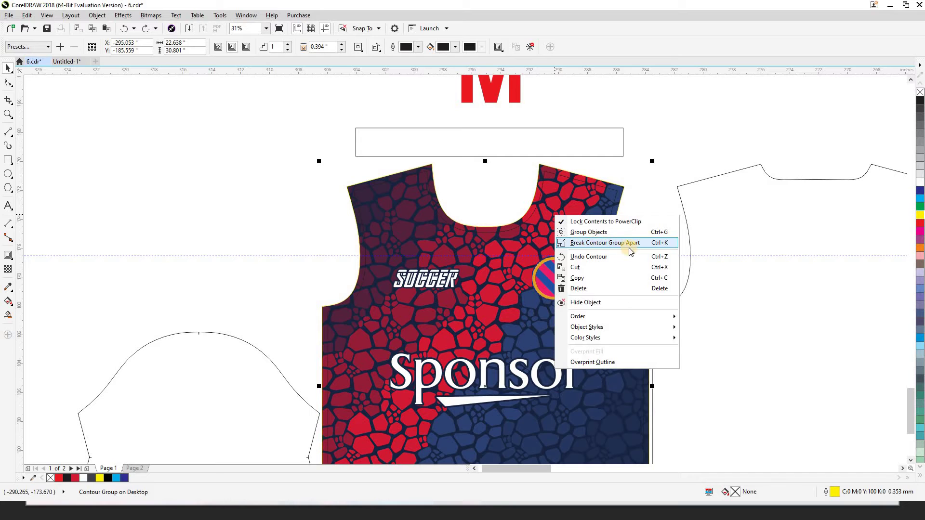
left_click(598, 243)
- Colour the outline of the front panel's inner contour curve yellow
left_click_drag(626, 221, 347, 196)
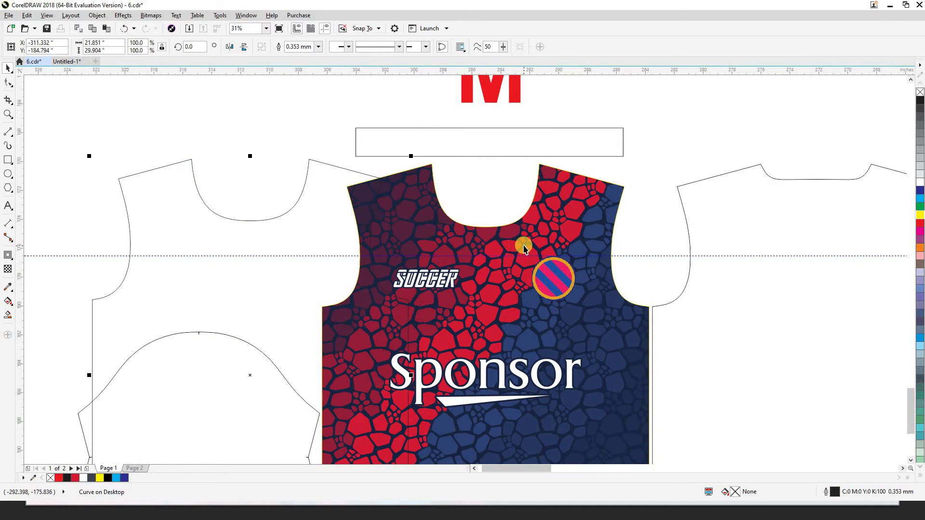
key("ctrl+z")
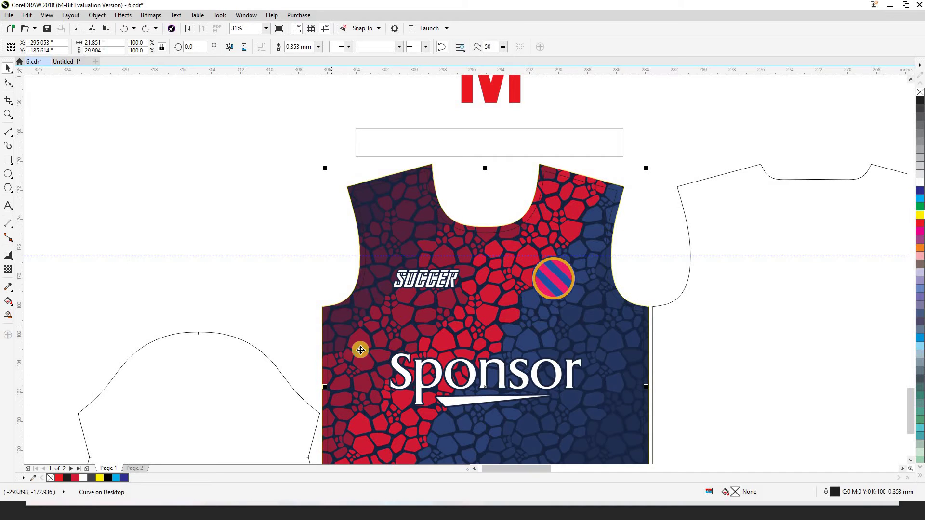
right_click(100, 478)
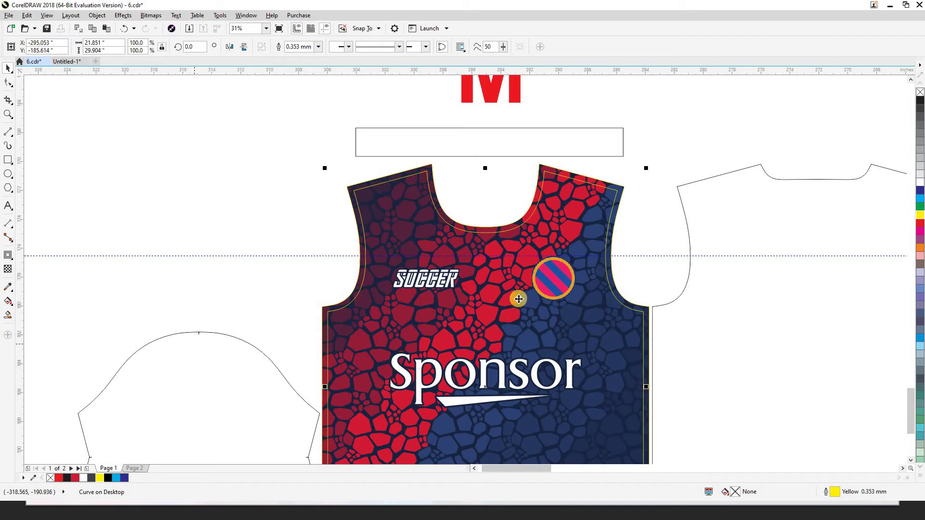
scroll(491, 274, "down", 2)
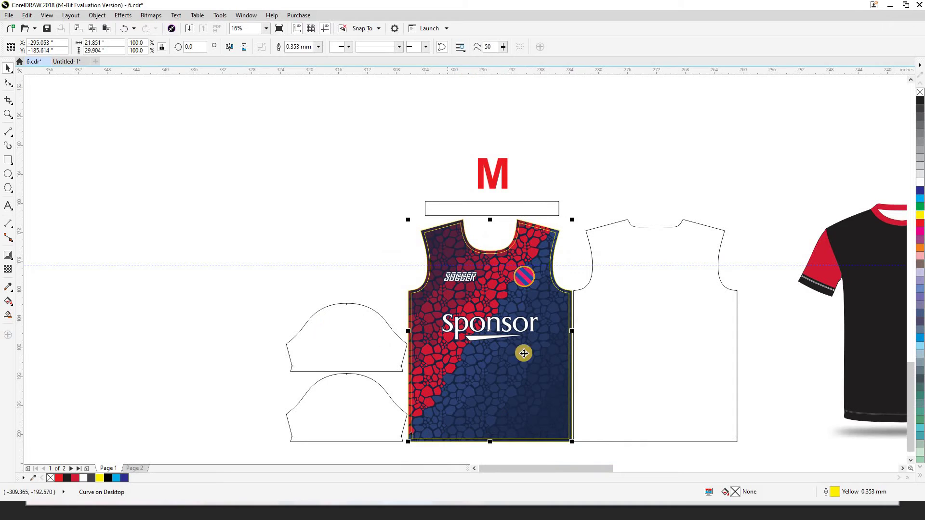
scroll(568, 289, "up", 2)
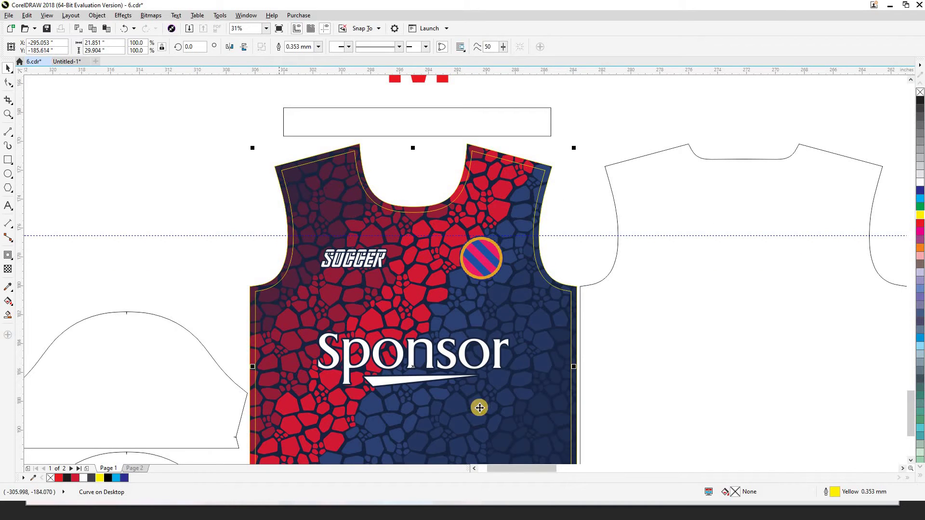
- Examine the yellow inner contour around the front panel's side seams, hem, armholes and neckline
left_click(569, 261)
scroll(580, 234, "down", 1)
scroll(532, 333, "up", 1)
scroll(520, 340, "down", 2)
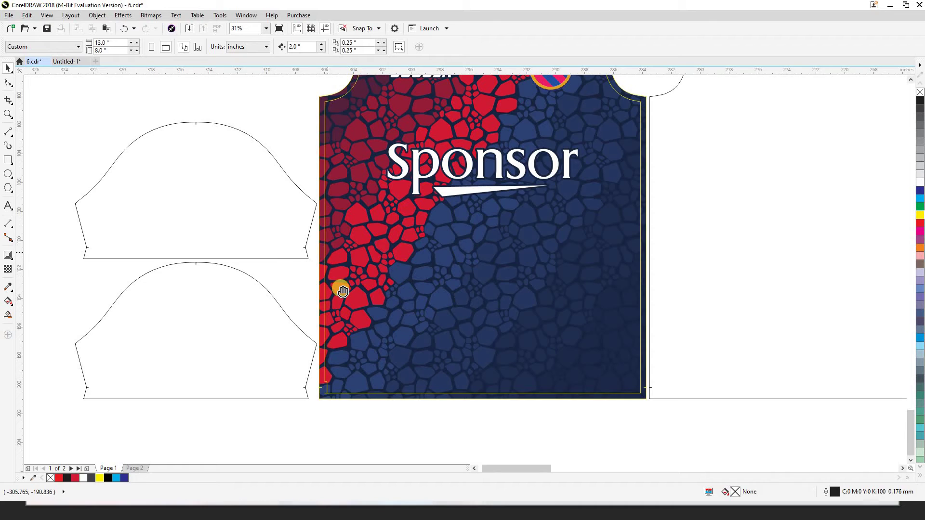
scroll(341, 296, "up", 1)
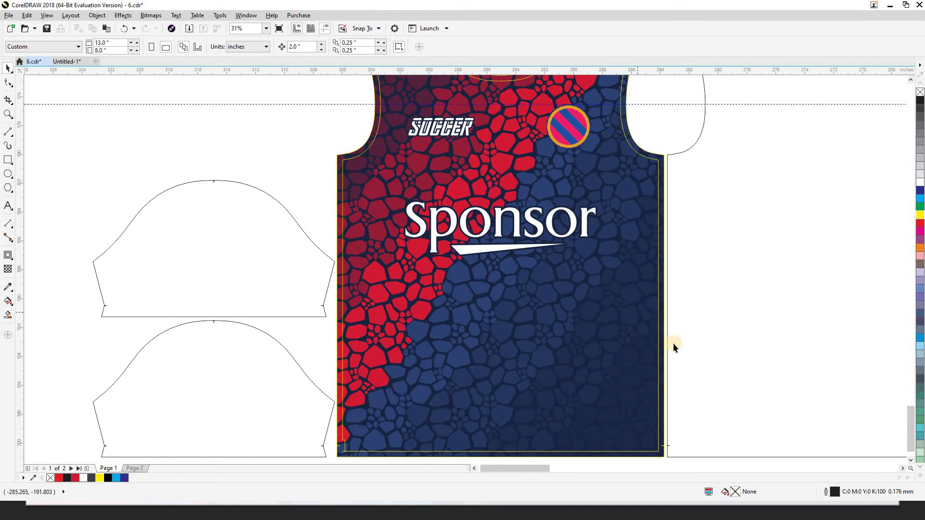
scroll(674, 308, "down", 2)
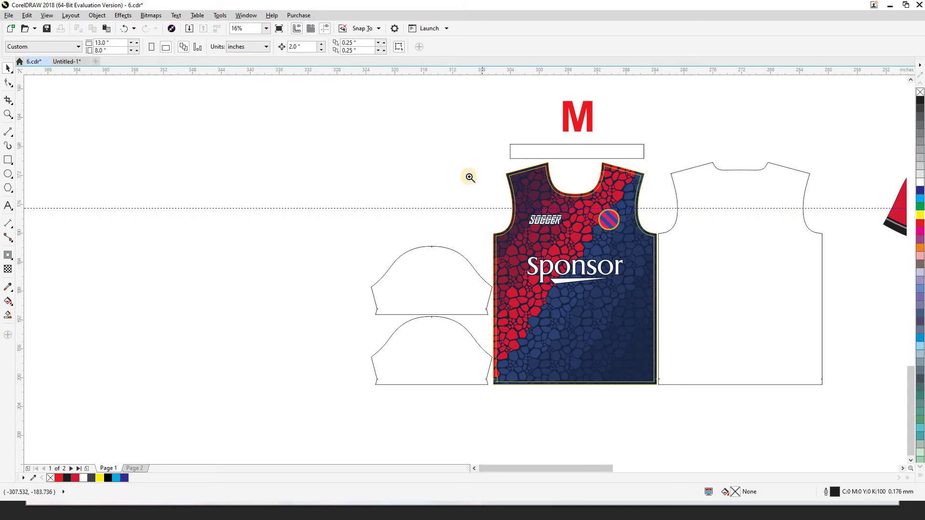
key("z")
left_click_drag(723, 393, 723, 393)
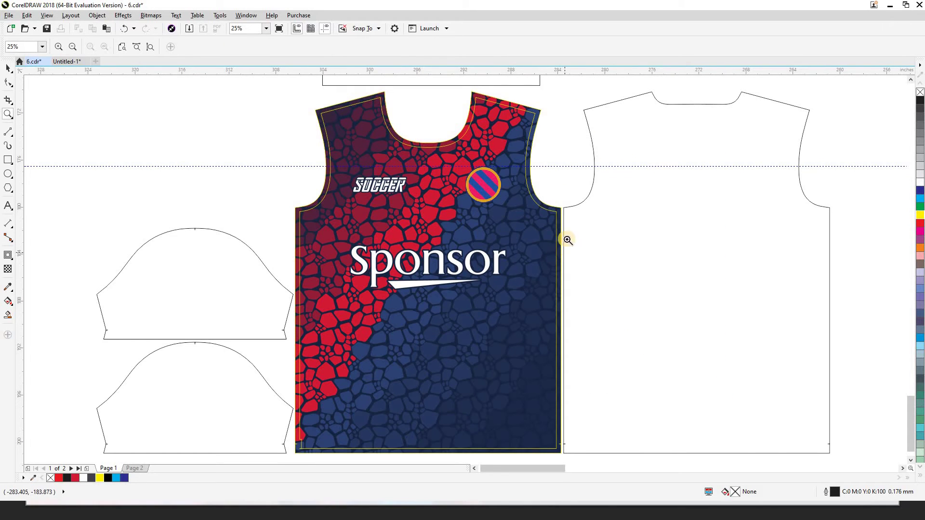
key("space")
scroll(589, 185, "down", 1)
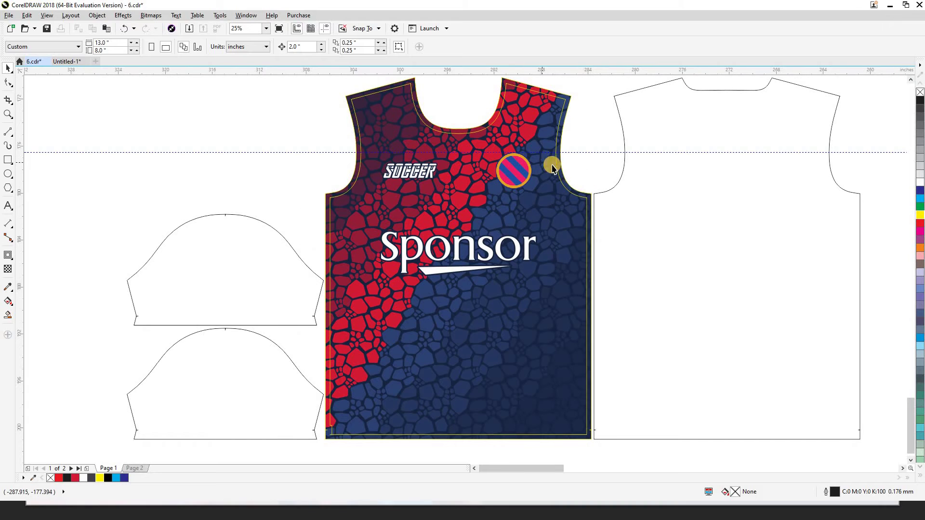
- Shift the round crest and the SOCCER logo slightly inward toward the front panel's vertical centre
left_click_drag(583, 182, 607, 199)
key("z")
left_click_drag(351, 90, 617, 273)
key("space")
left_click(578, 288)
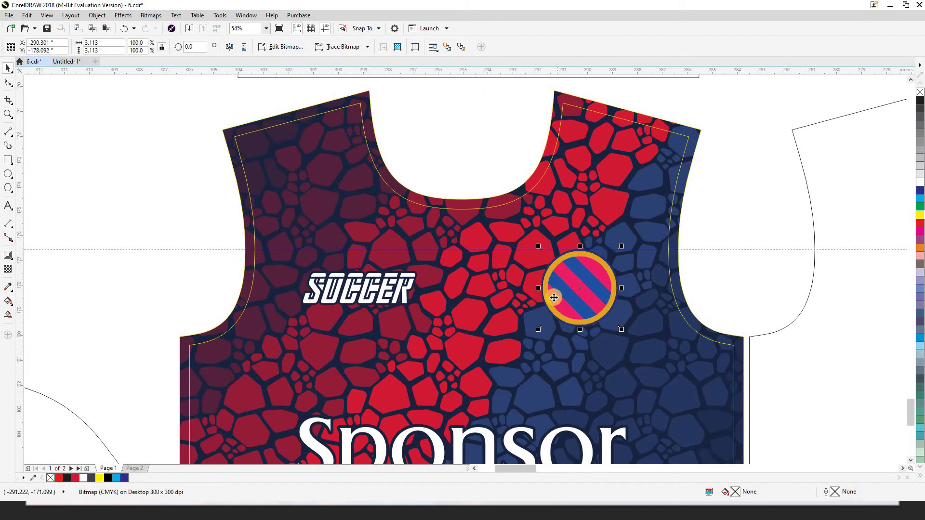
left_click_drag(566, 298, 561, 298)
scroll(552, 273, "down", 4)
scroll(526, 280, "up", 3)
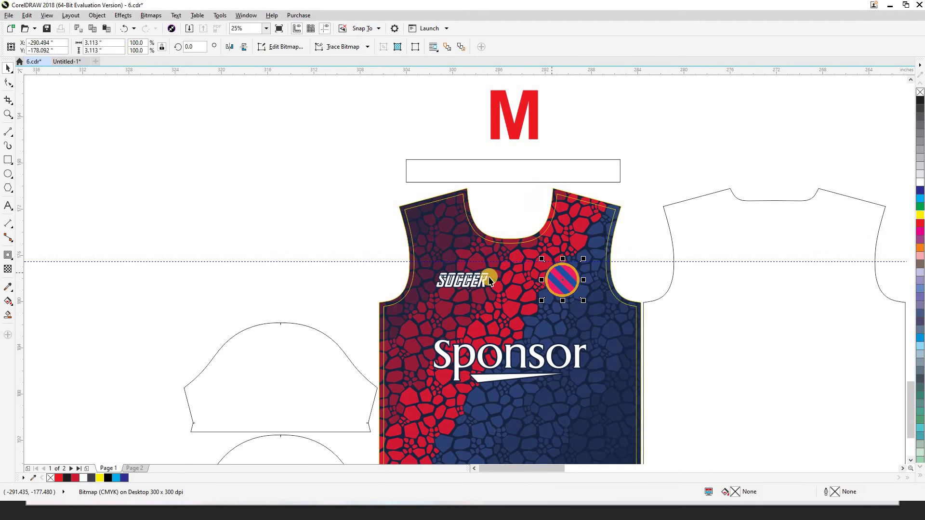
left_click(466, 279)
scroll(465, 281, "up", 1)
left_click_drag(466, 281, 467, 280)
- Resize the round crest to 3 by 3 inches and nudge the SOCCER logo slightly toward the panel's centre
left_click(633, 280)
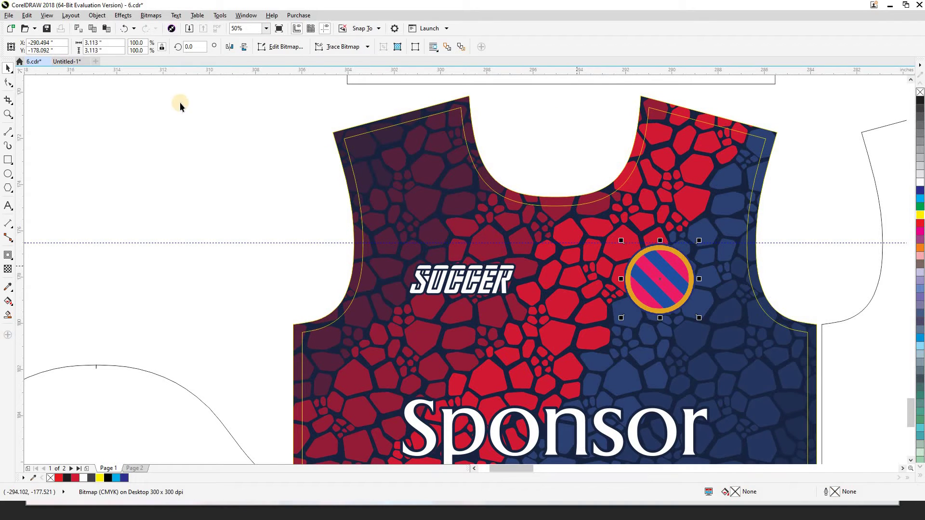
left_click(107, 50)
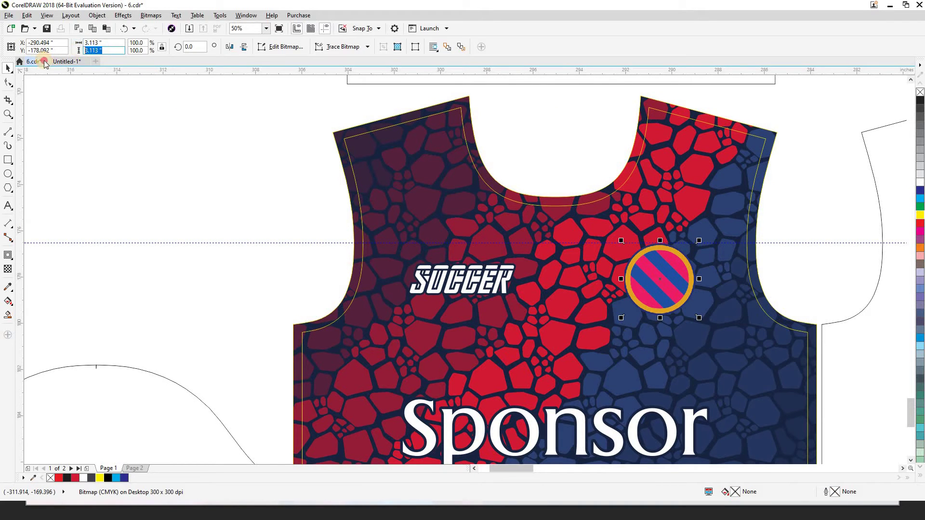
type("3")
key("Return")
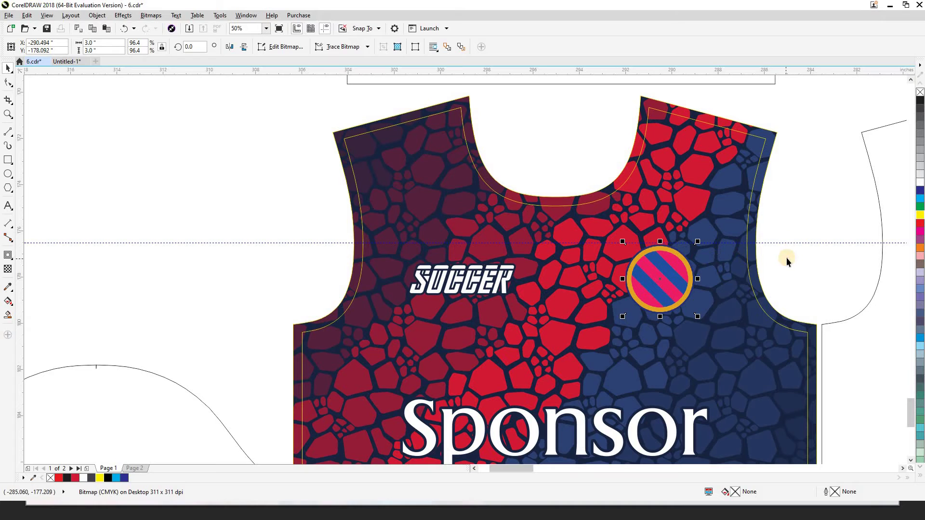
left_click(449, 276)
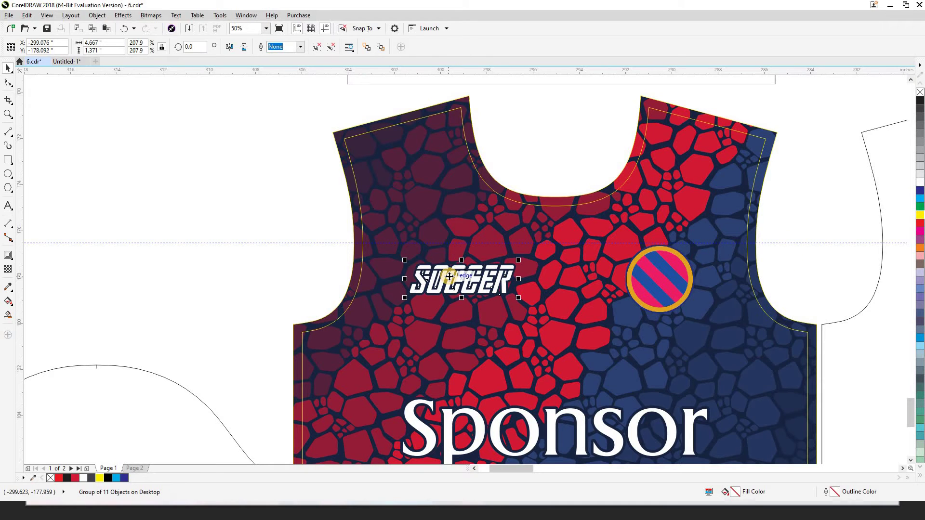
left_click_drag(459, 263, 457, 284)
- Draw a yellow vertical line about 6.9 inches long through the neckline and centre it horizontally on the inner contour
left_click(7, 131)
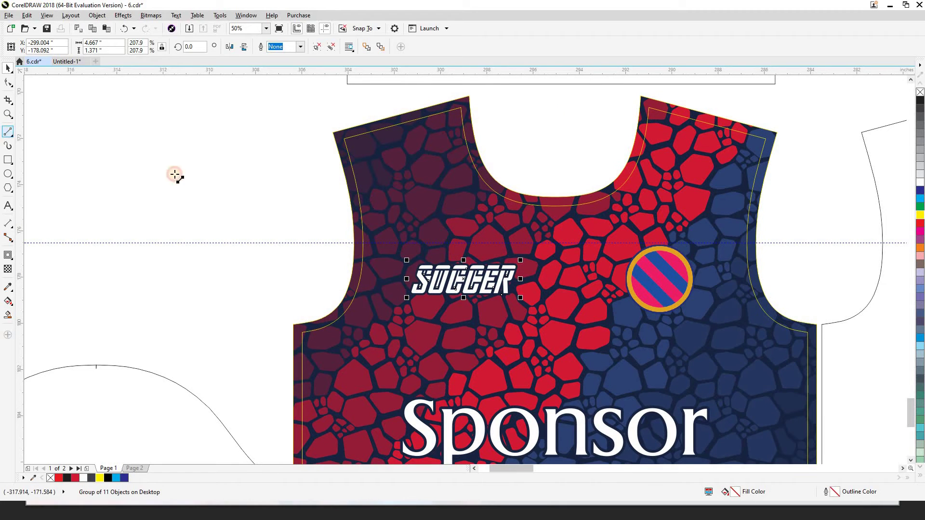
left_click_drag(555, 273, 553, 333)
key("space")
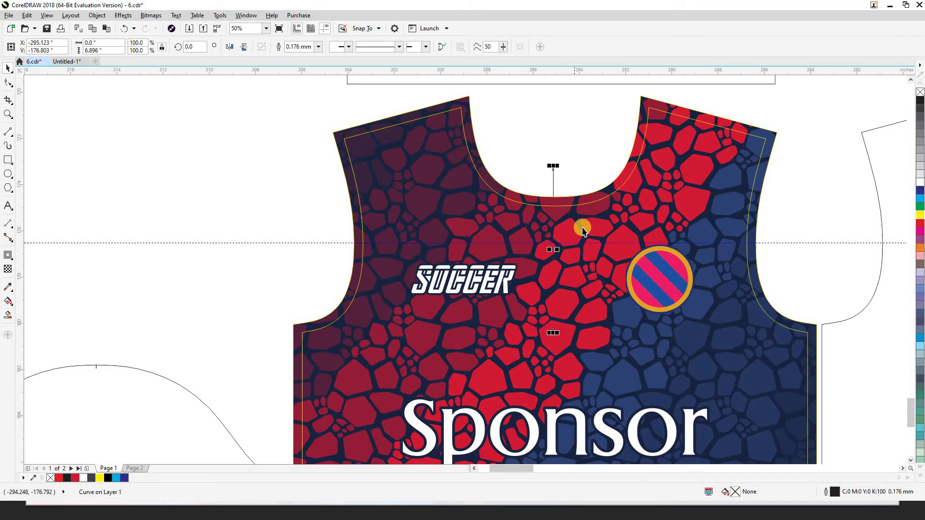
right_click(101, 479)
left_click(618, 222, "shift")
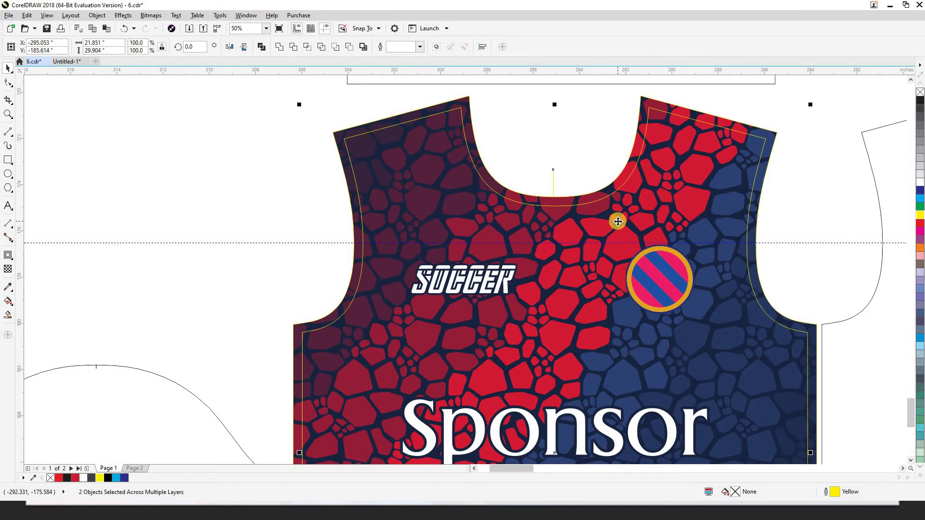
left_click(582, 166)
left_click(555, 179)
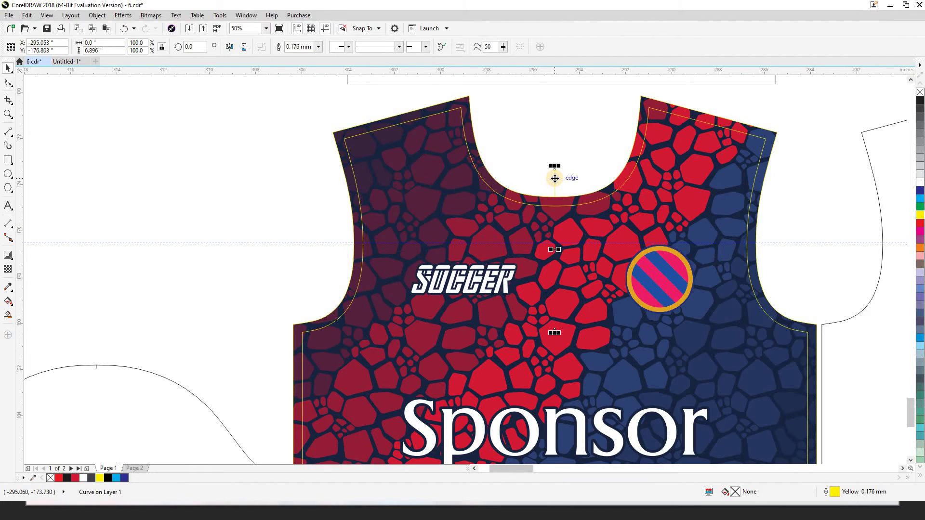
- Try moving the vertical centre line and the inner contour curve away from their places, undoing each move
left_click_drag(555, 183, 605, 192)
key("ctrl+z")
left_click(633, 150)
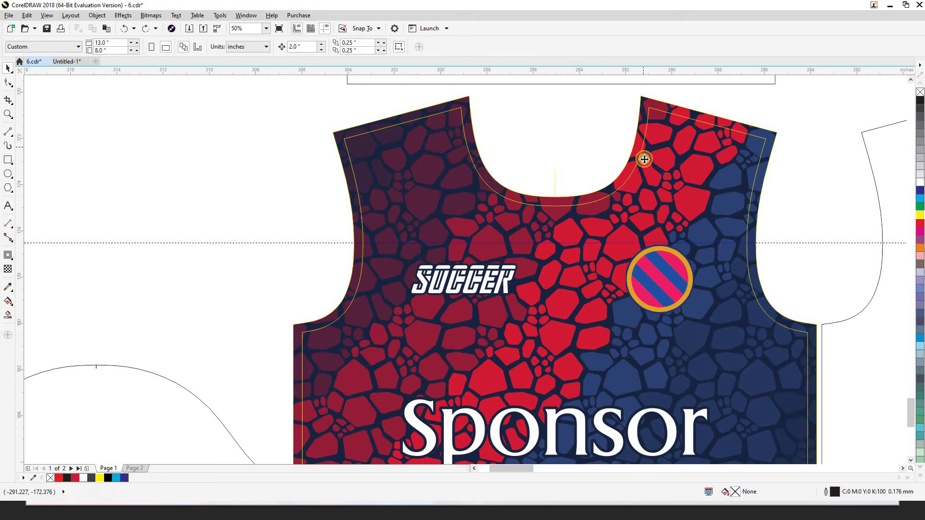
left_click_drag(640, 157, 641, 233)
key("ctrl+z")
- Stretch the lower end of the vertical centre line slightly downward to a length of about 7 inches
left_click(557, 181)
left_click(555, 184)
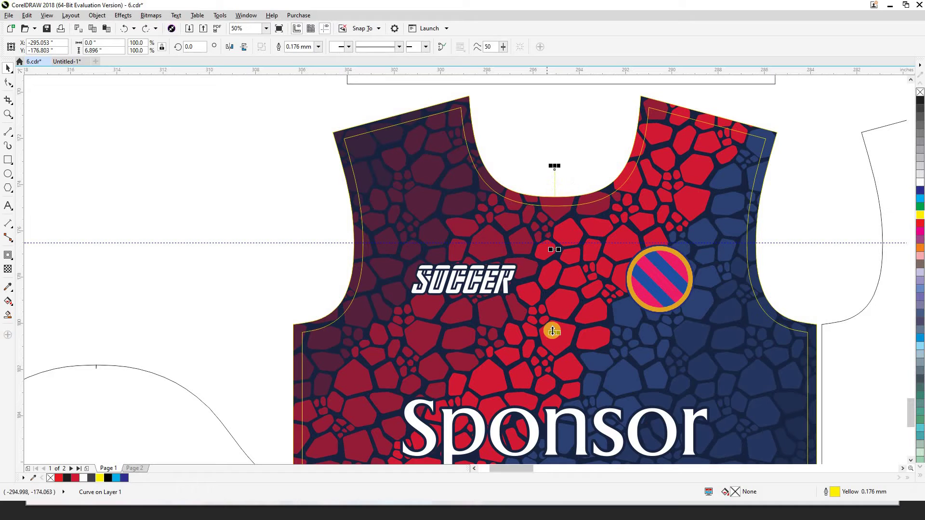
mouse_move(555, 333)
left_mouse_down()
mouse_move(555, 257)
mouse_move(549, 336)
left_mouse_up()
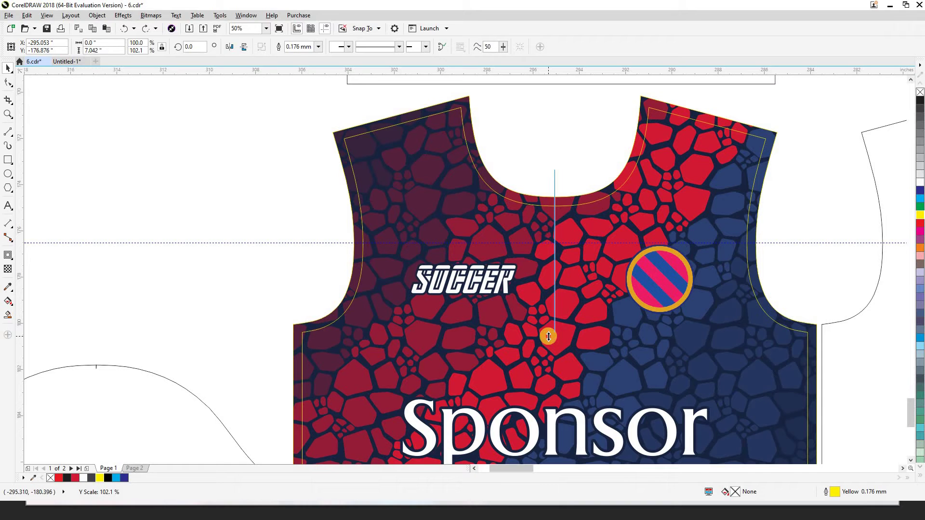
left_click_drag(548, 336, 548, 336)
- Try moving the SOCCER logo and the round crest outward toward the armholes, undoing both moves
left_click_drag(497, 286, 449, 287)
scroll(480, 262, "down", 1)
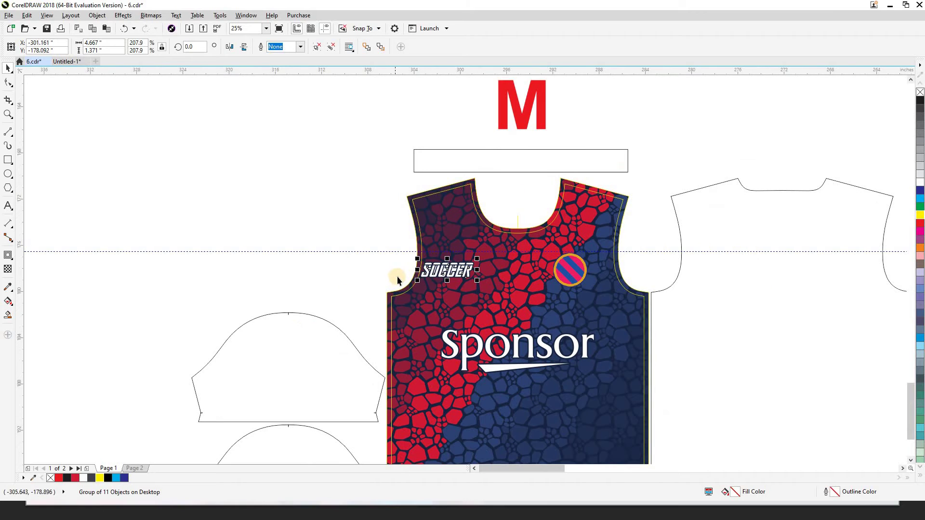
left_click_drag(575, 275, 601, 275)
key("ctrl+z")
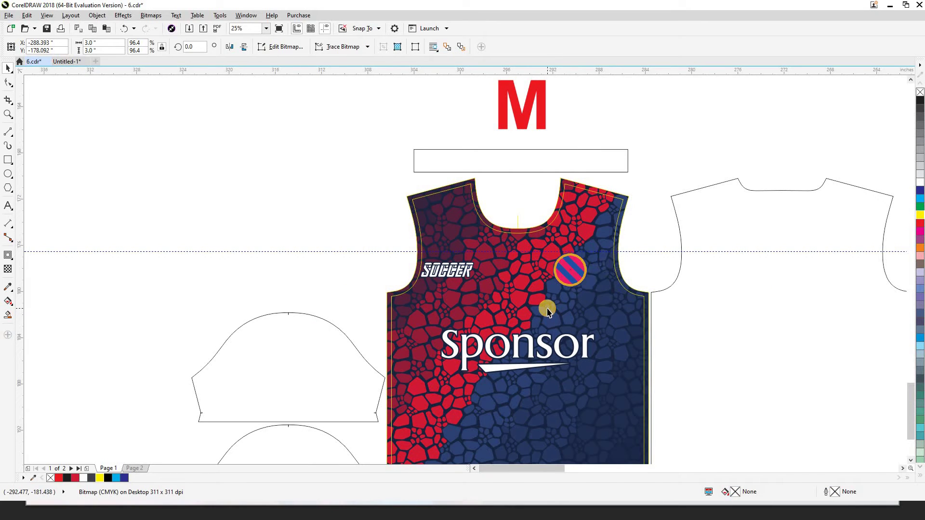
key("ctrl+z")
left_click(632, 261)
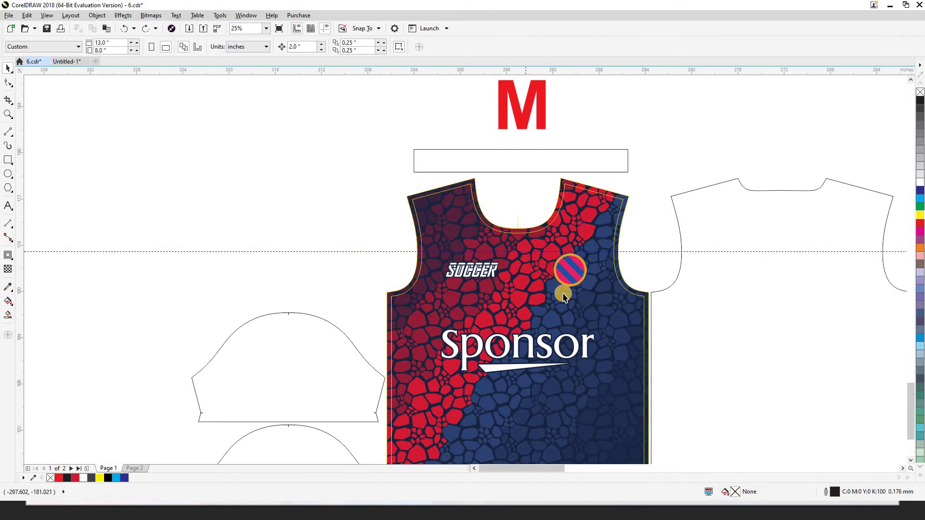
- Draw a rectangle about 2.6 by 1.6 inches between the armhole edge and the SOCCER logo and give it a yellow outline
scroll(580, 284, "up", 2)
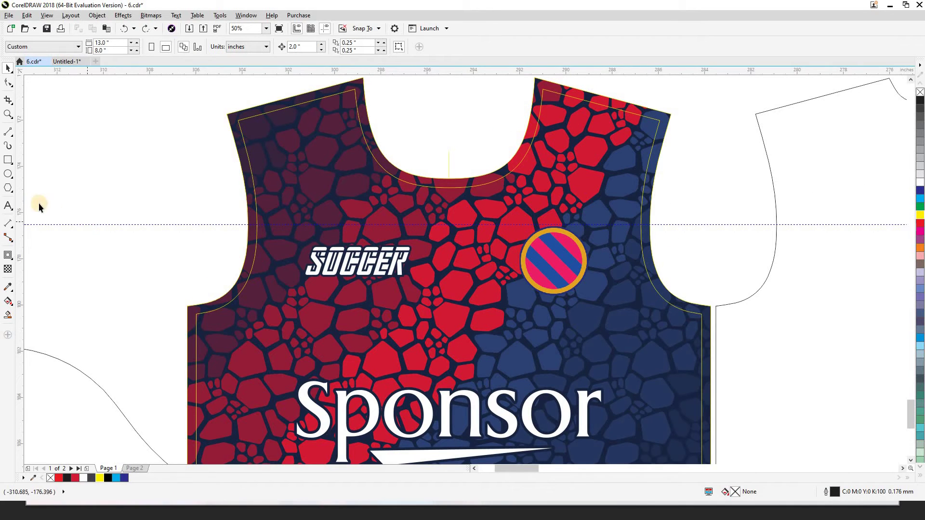
left_click(11, 166)
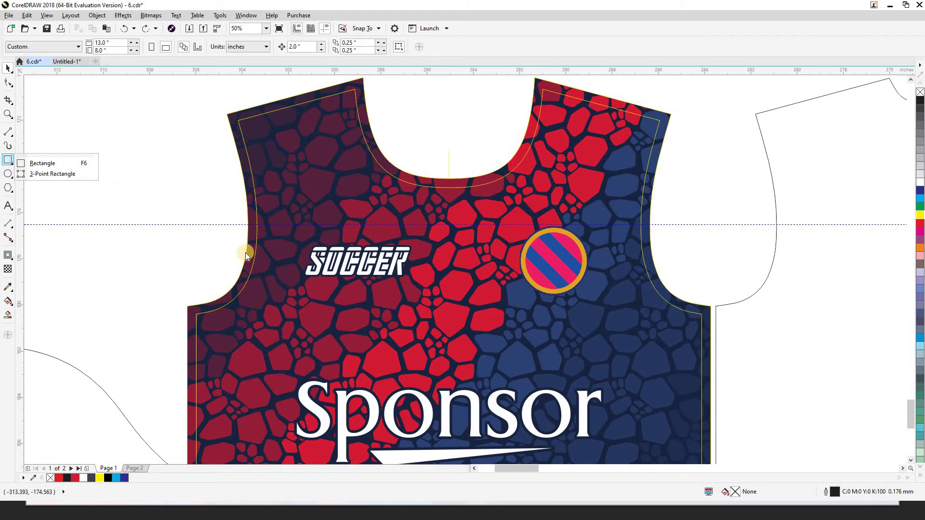
left_click(73, 163)
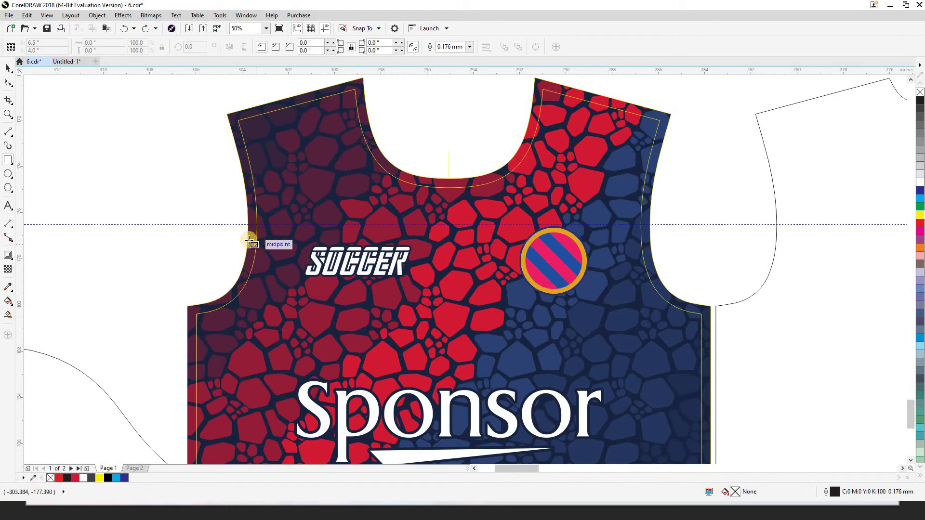
left_click_drag(247, 240, 310, 279)
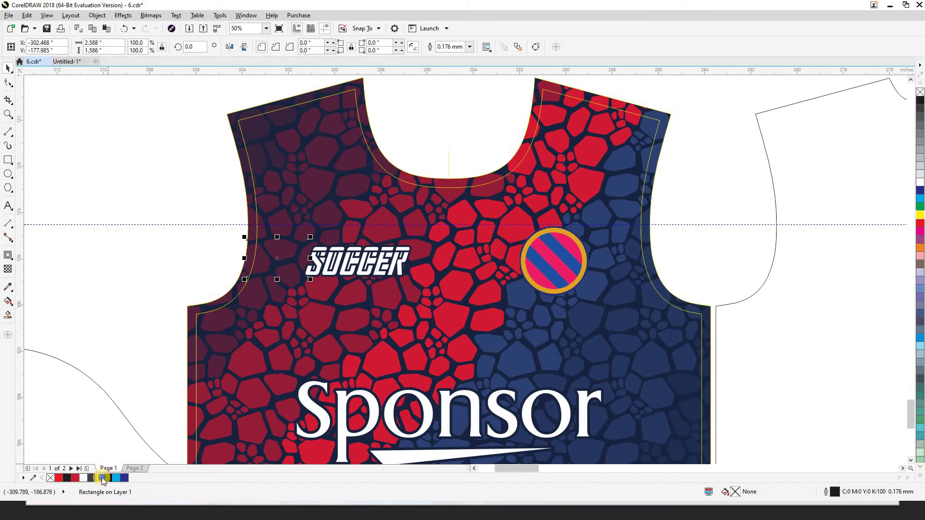
left_click_drag(102, 478, 213, 326)
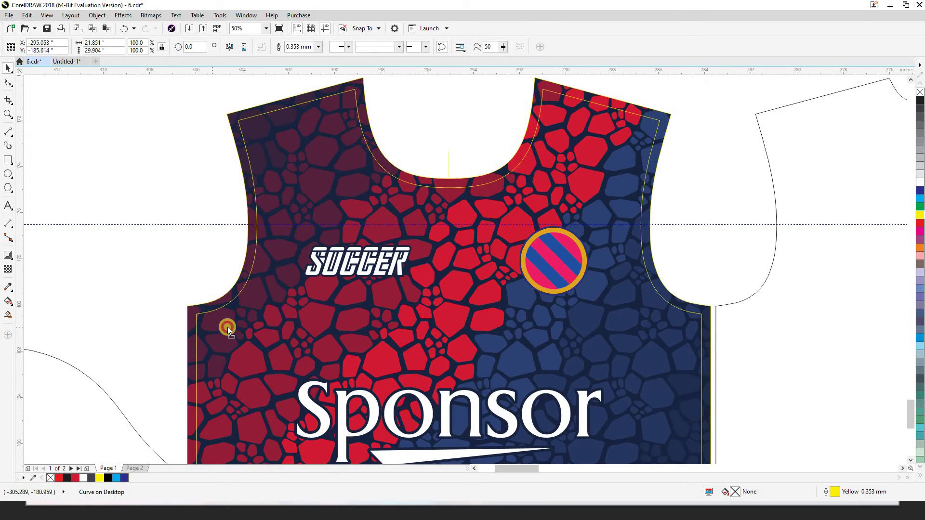
- Delete the inner contour line of the front panel and set the small rectangle's outline to black
key("Delete")
key("shift+F9")
left_click_drag(231, 225, 326, 299)
key("ctrl+z")
left_click_drag(213, 234, 316, 293)
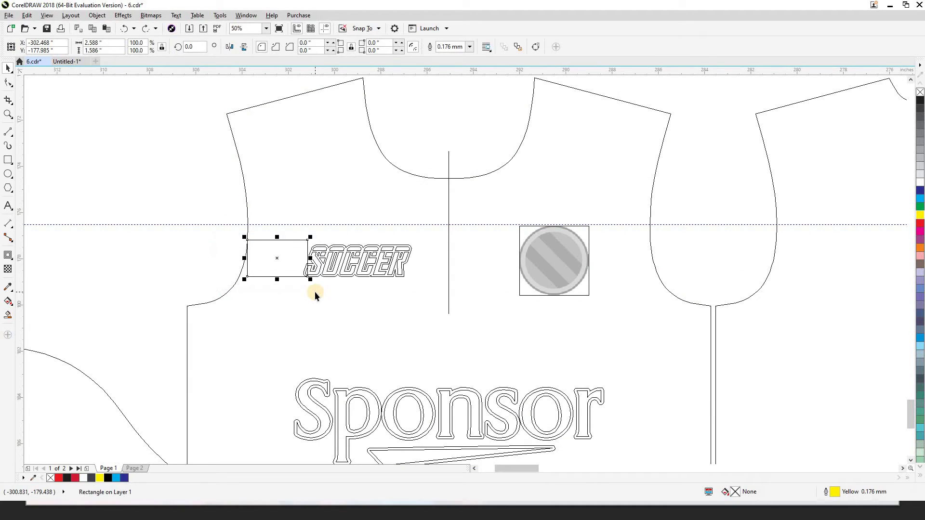
key("shift+F9")
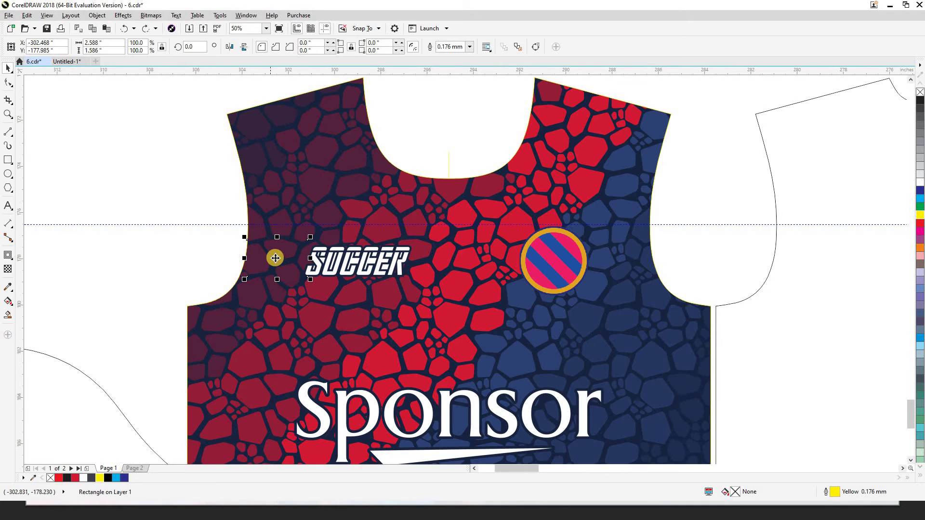
left_click(252, 259)
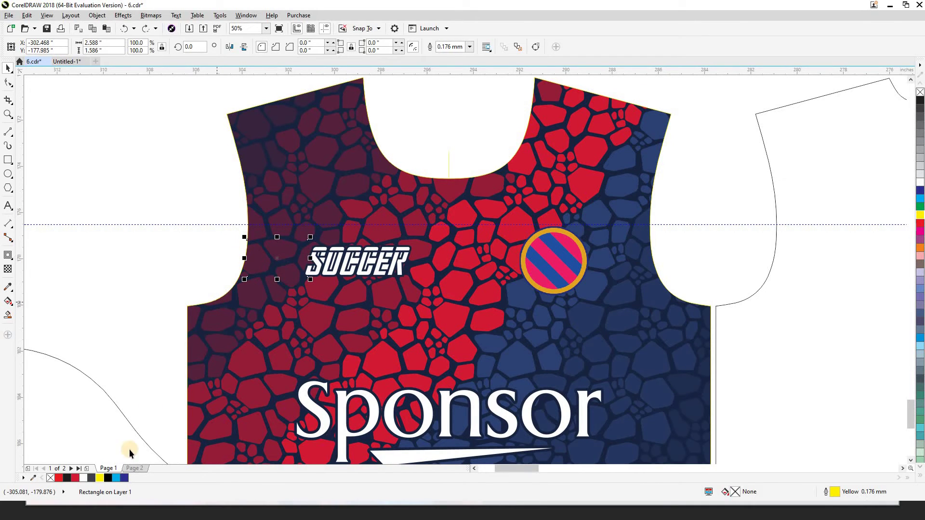
right_click(108, 477)
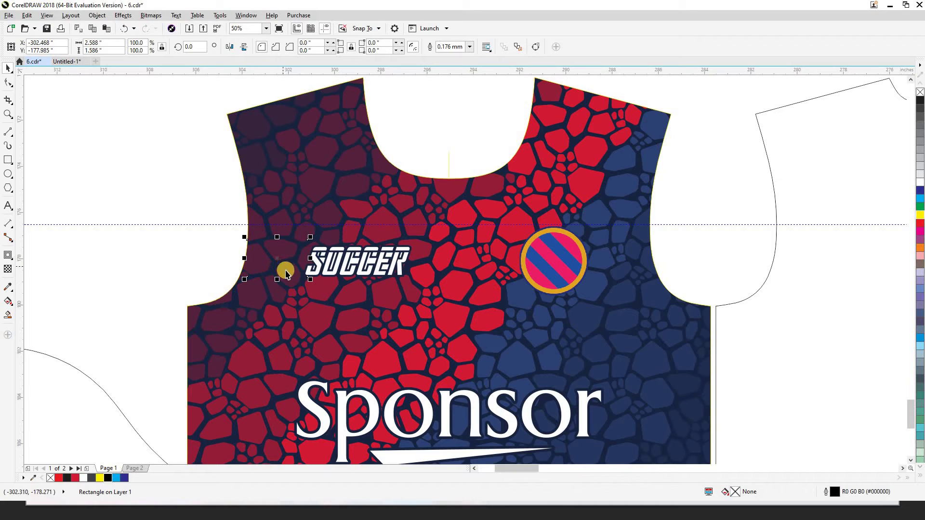
- Move the small rectangle off the front panel into the blank area beside the armhole
left_click(240, 249)
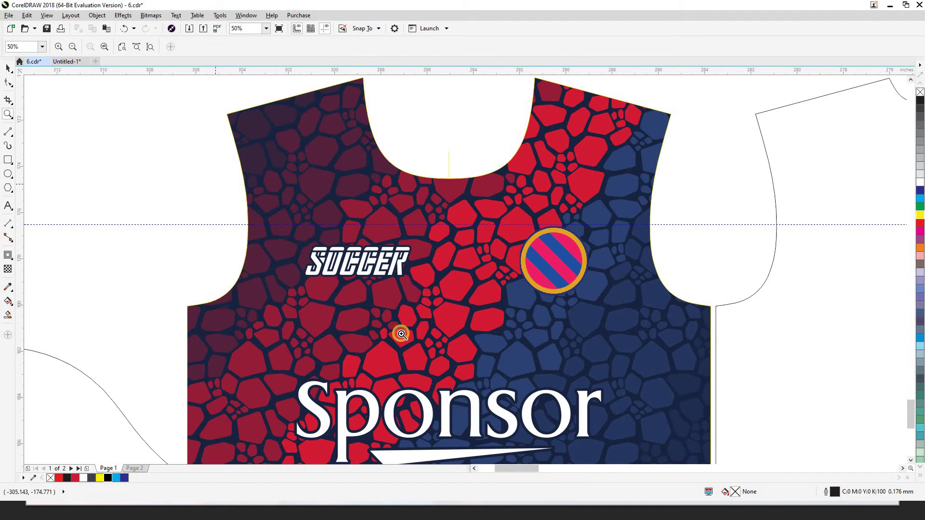
scroll(347, 279, "up", 4)
left_click(268, 243)
key("shift+F9")
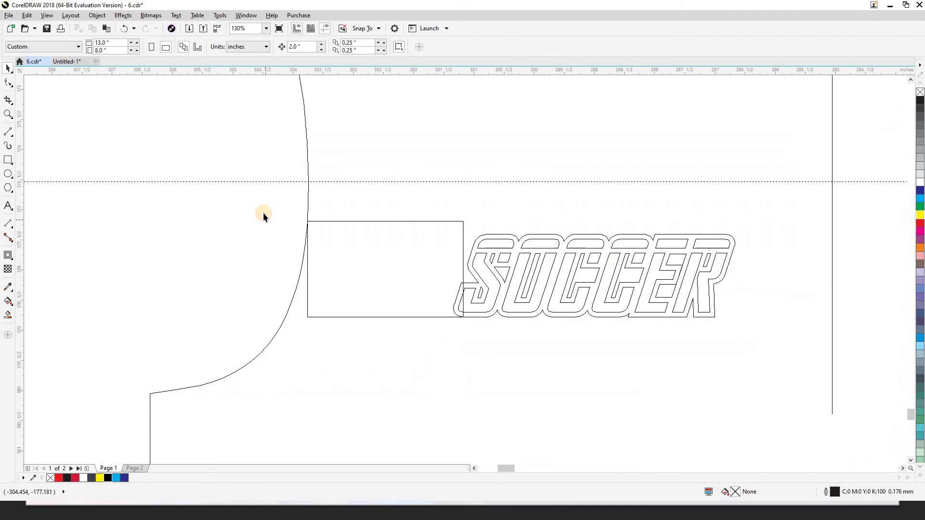
left_click_drag(534, 357, 534, 357)
key("shift+F9")
left_click_drag(382, 264, 209, 235)
left_click(101, 213)
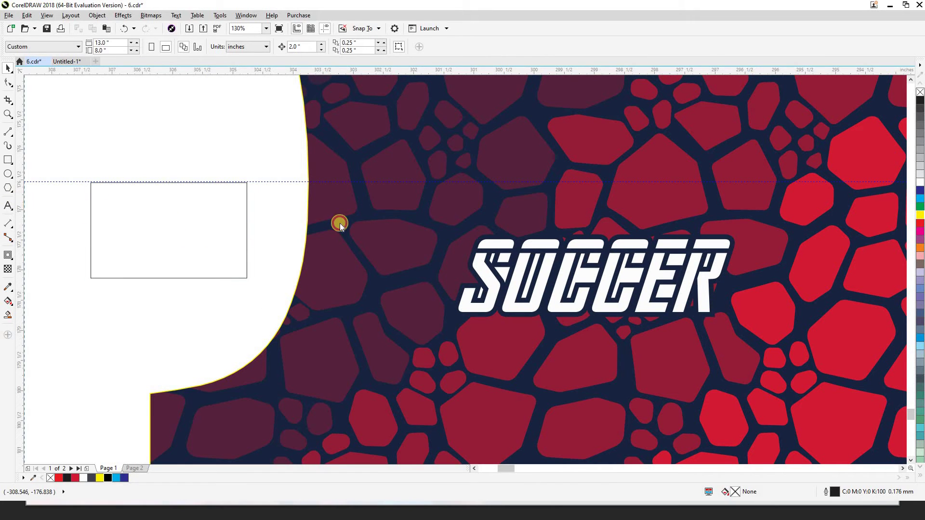
- Place a vertical guideline on the armhole edge beside the SOCCER logo and nudge it 2.0 inches inward
left_click_drag(340, 224, 307, 215)
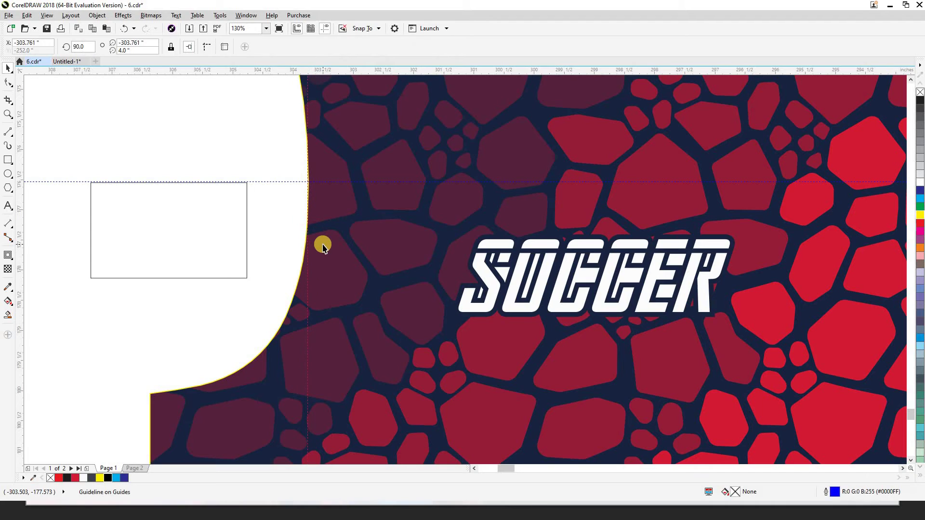
key("Tab")
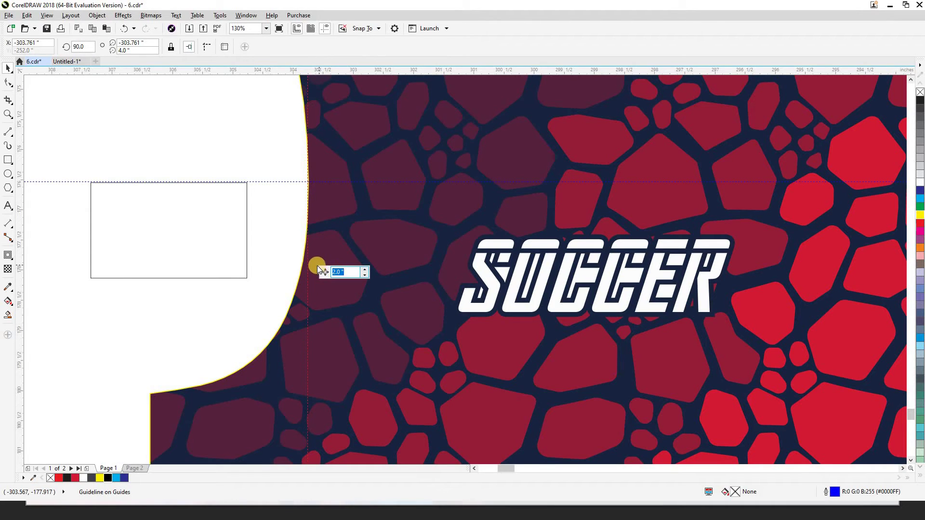
left_click(337, 272)
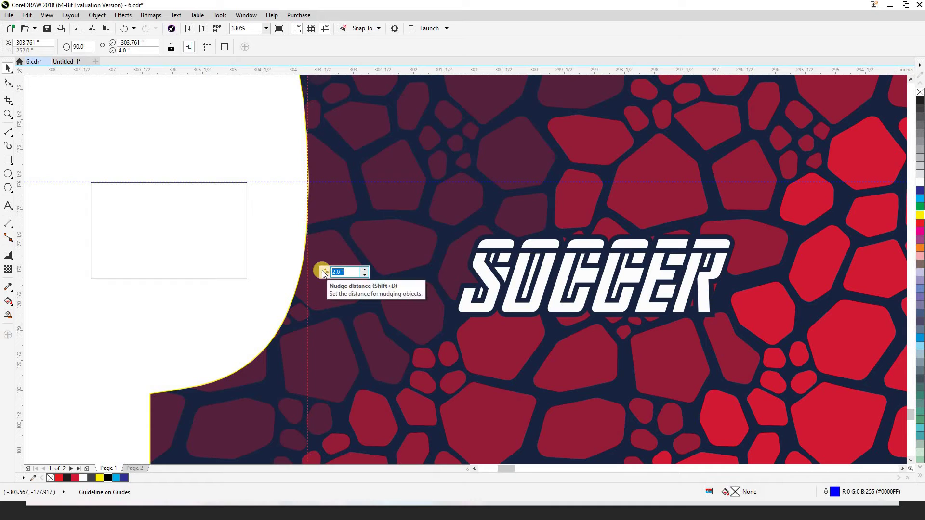
key("Return")
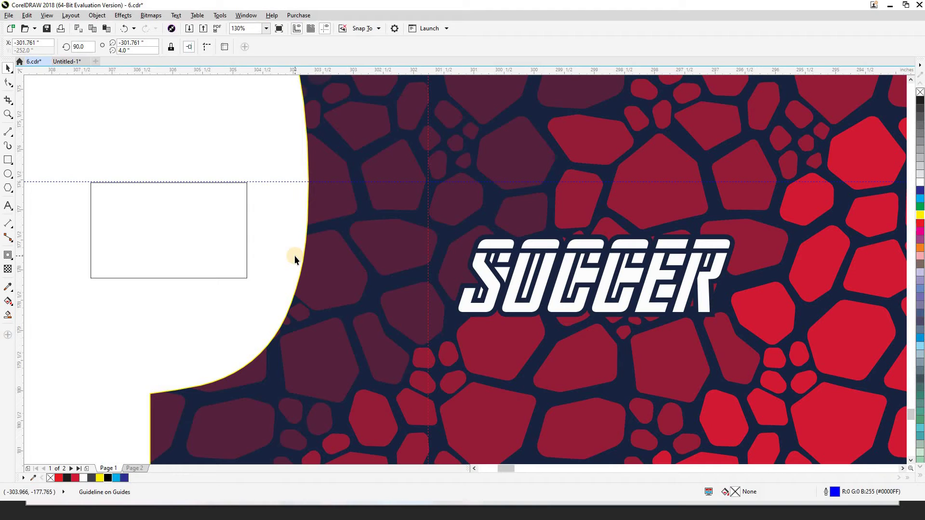
key("Escape")
- Place a second vertical guideline on the crest-side armhole edge and nudge it 2.0 inches inward
scroll(420, 247, "down", 4)
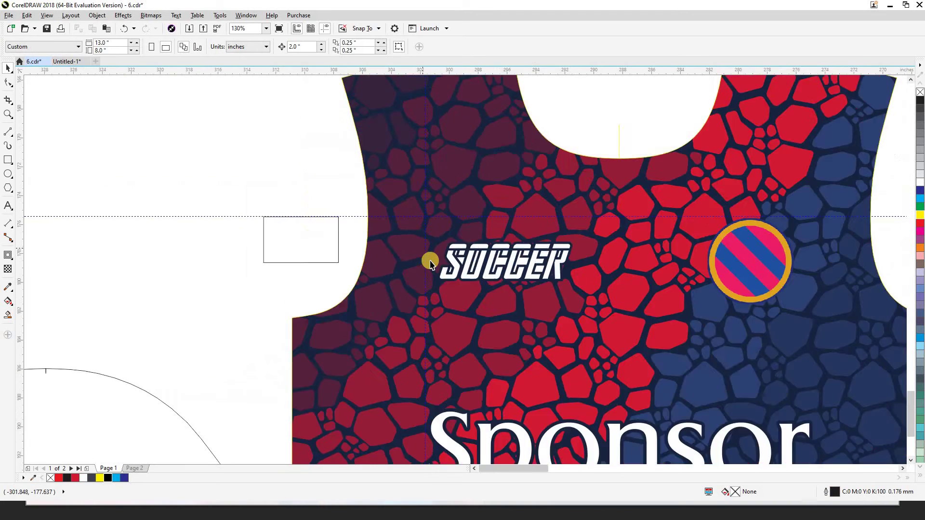
scroll(164, 249, "right", 2)
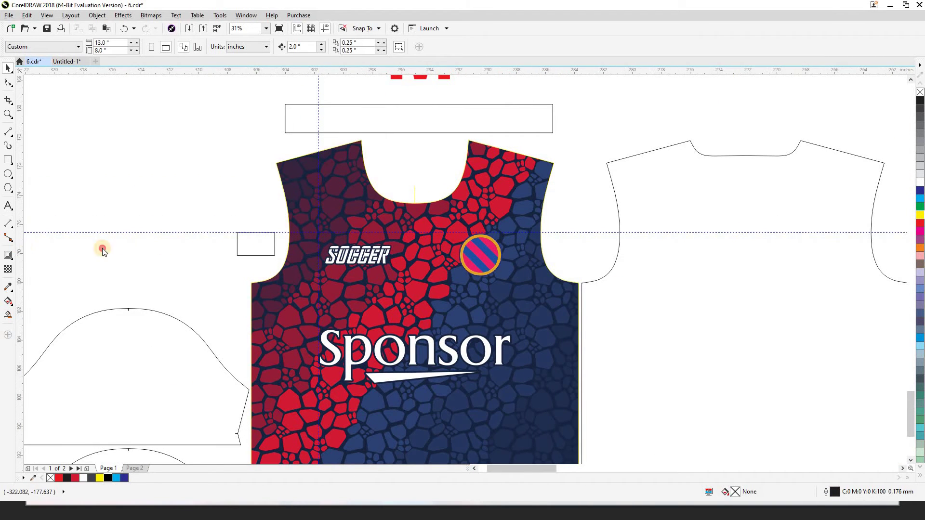
left_click_drag(102, 249, 541, 249)
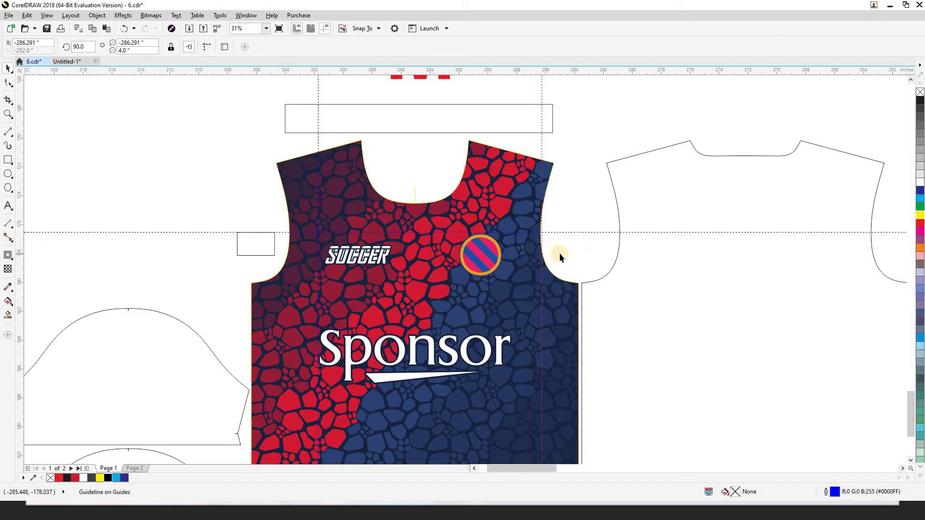
- Shift the round crest about 0.16 inch horizontally outward toward the nearby vertical guideline
key("z")
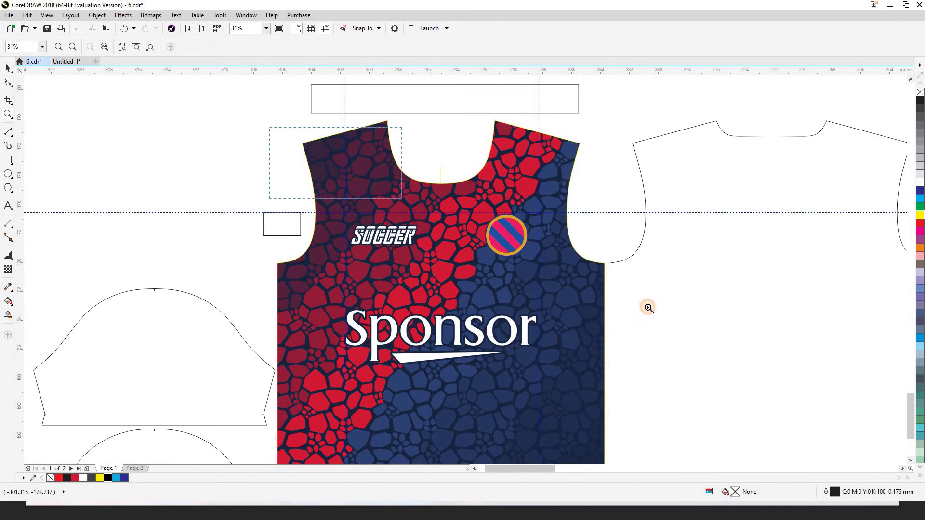
left_click(648, 307)
key("space")
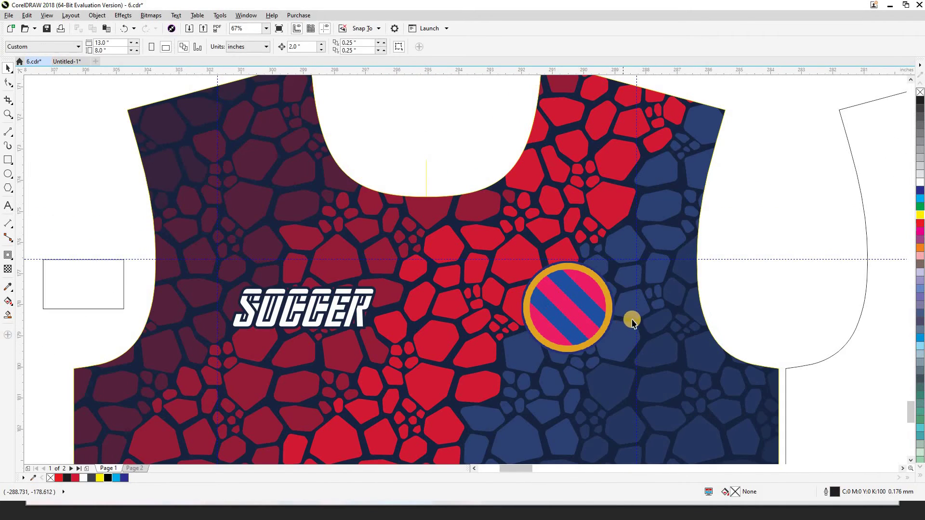
left_click(300, 323)
left_click(566, 325)
scroll(567, 326, "up", 2)
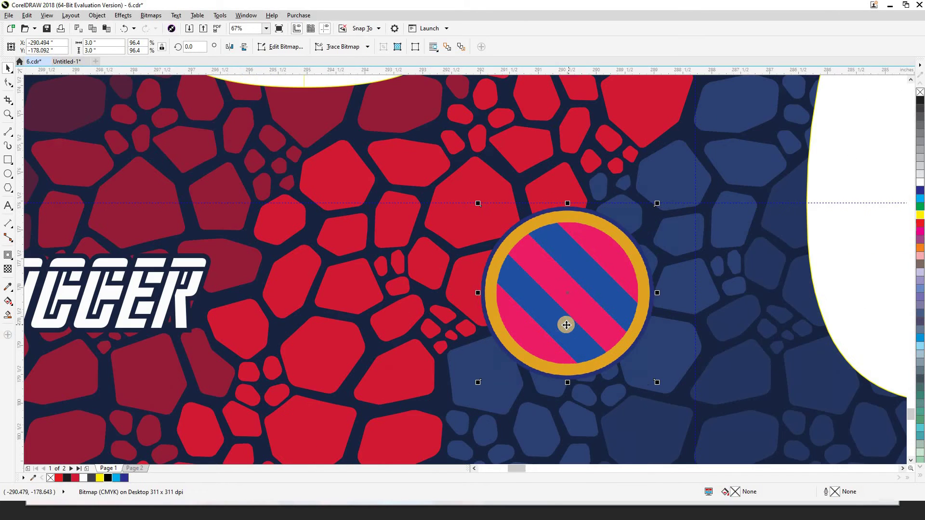
left_click_drag(566, 325, 575, 324)
scroll(625, 310, "down", 2)
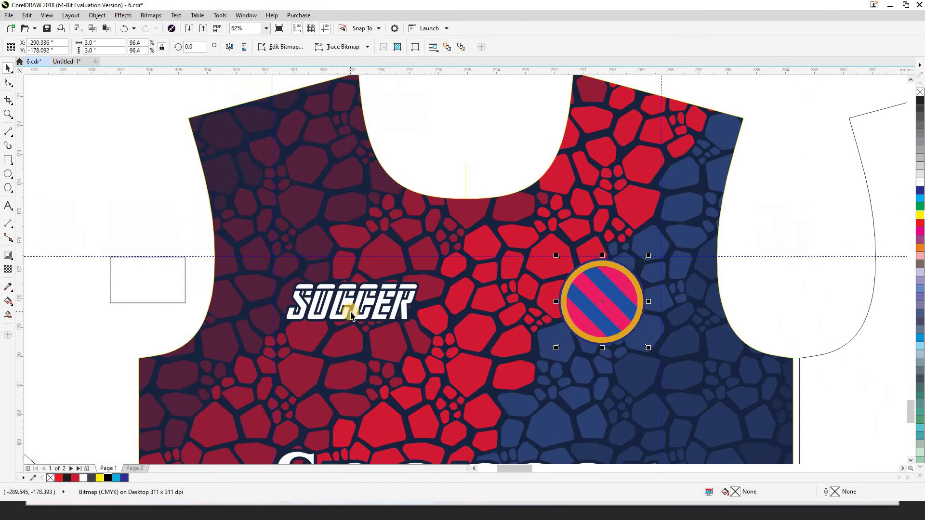
- Raise the Sponsor logo about 0.7 inch on the front panel, keeping it horizontally centred
scroll(417, 281, "down", 2)
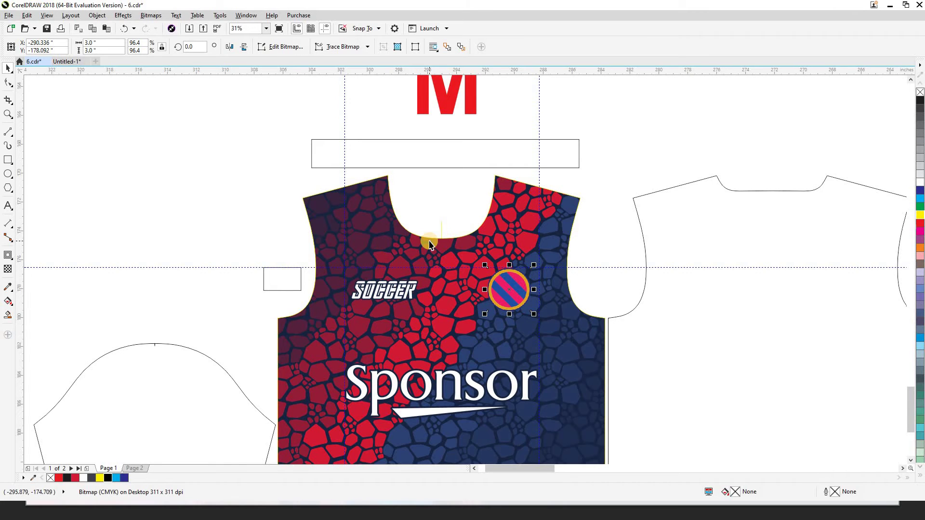
scroll(433, 234, "down", 2)
key("z")
left_click_drag(352, 201, 525, 399)
left_click(471, 311)
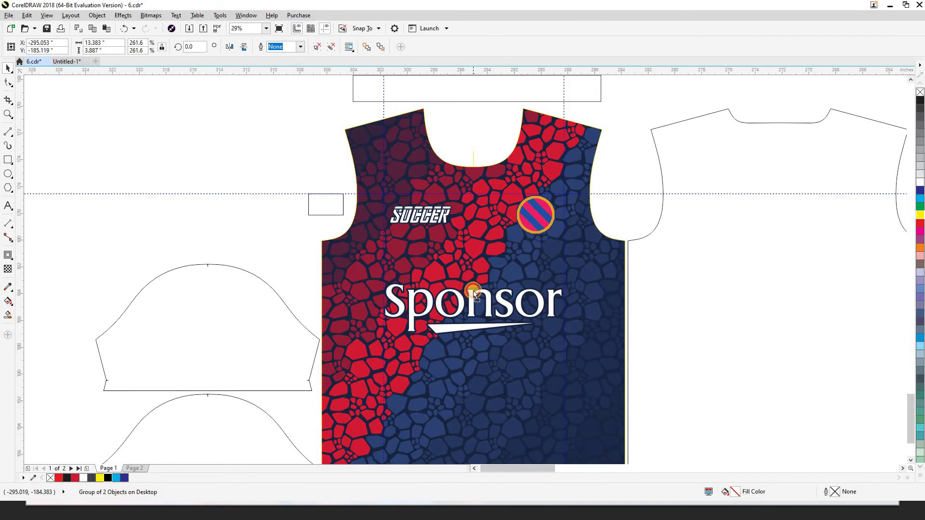
left_click_drag(474, 299, 474, 290)
scroll(479, 296, "down", 2)
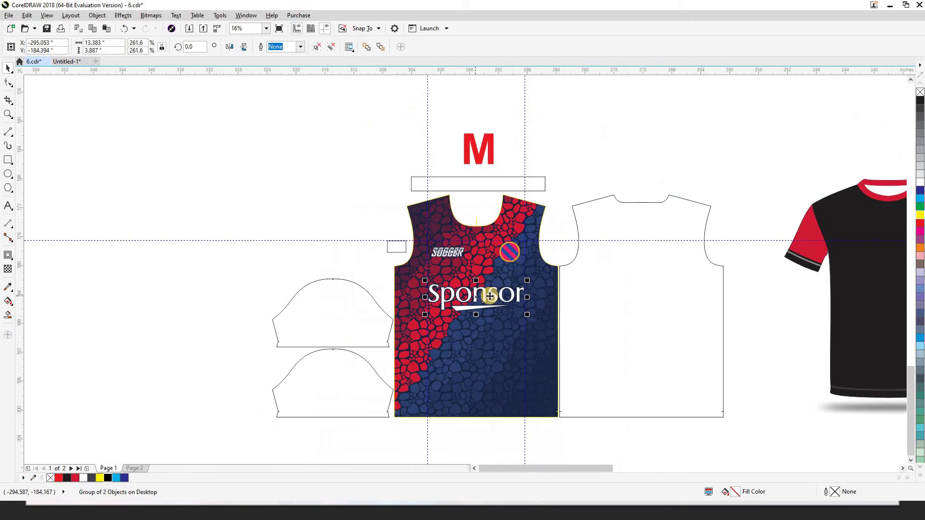
- Try moving the Sponsor logo down to the lower part of the front panel, then undo the move
left_click(544, 246)
key("F2")
left_click(540, 338)
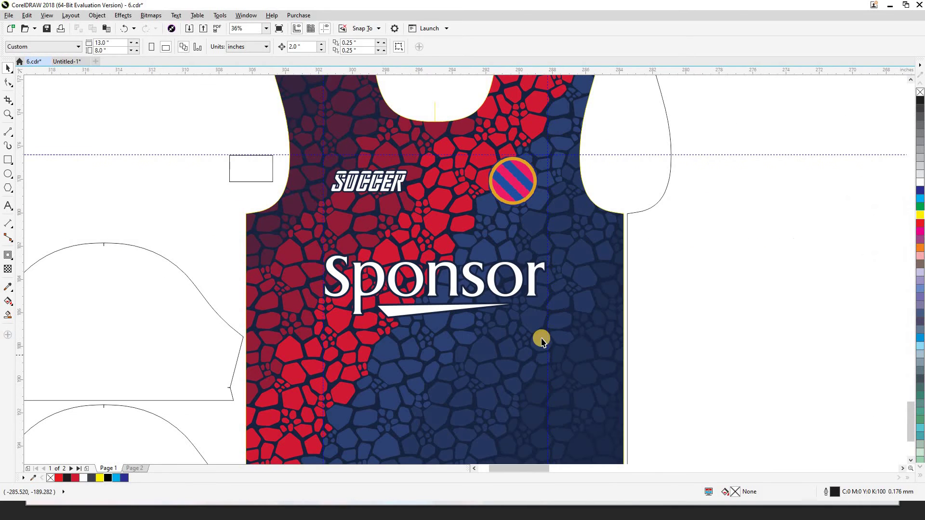
scroll(484, 287, "down", 2)
left_click_drag(481, 283, 477, 355)
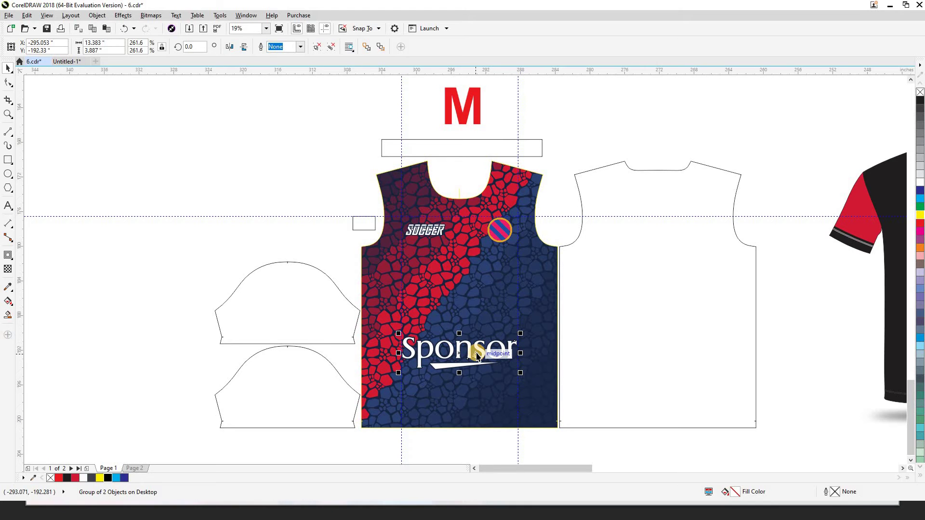
key("ctrl+z")
- Raise the Sponsor logo about 0.6 inch closer to the SOCCER logo and crest
key("z")
right_click(523, 321)
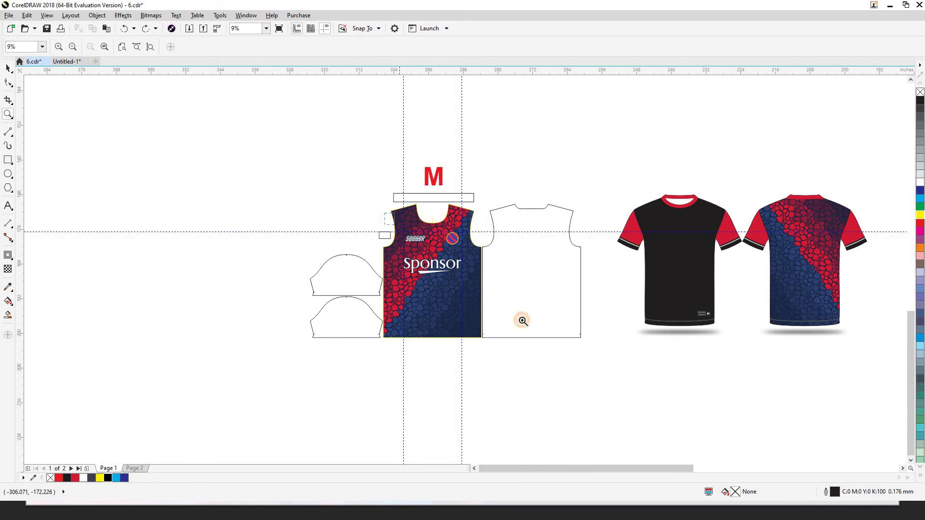
left_click_drag(523, 321, 384, 212)
left_click_drag(424, 262, 427, 254)
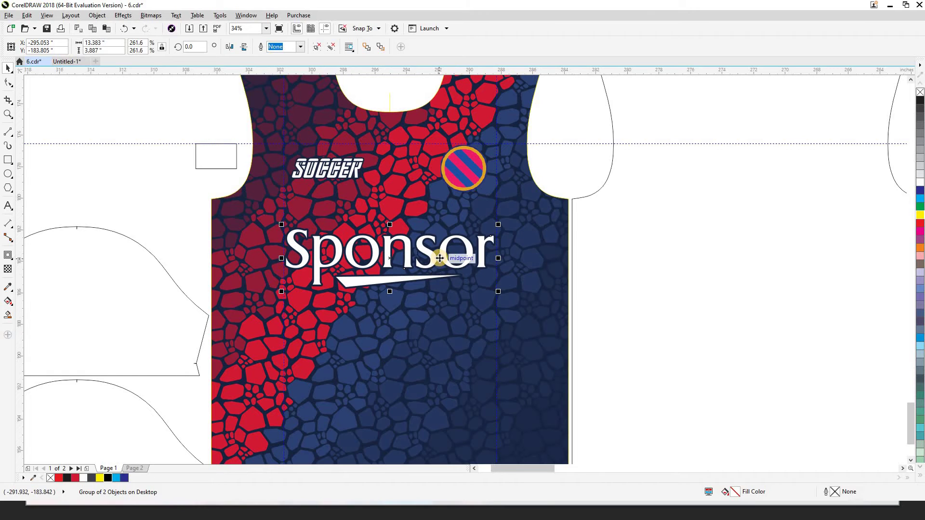
scroll(445, 270, "down", 2)
left_click(447, 292)
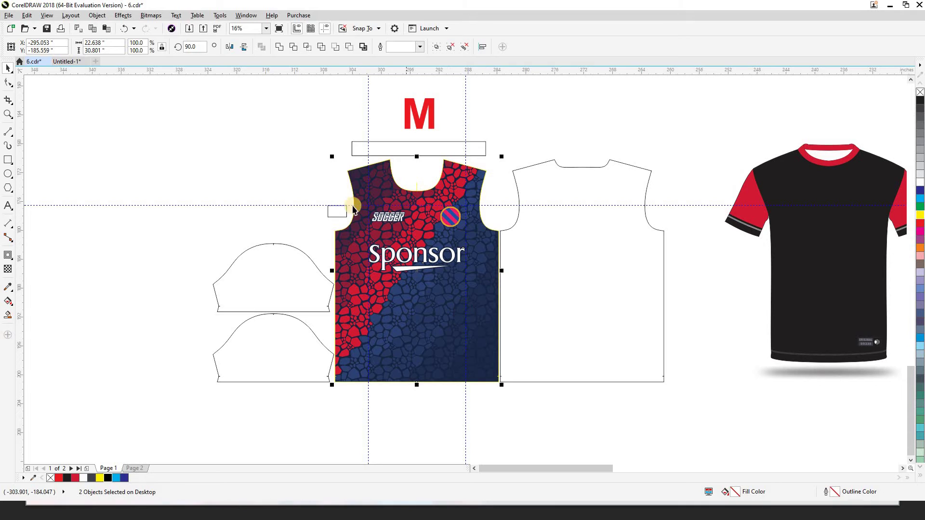
left_click(302, 177)
scroll(432, 284, "down", 1)
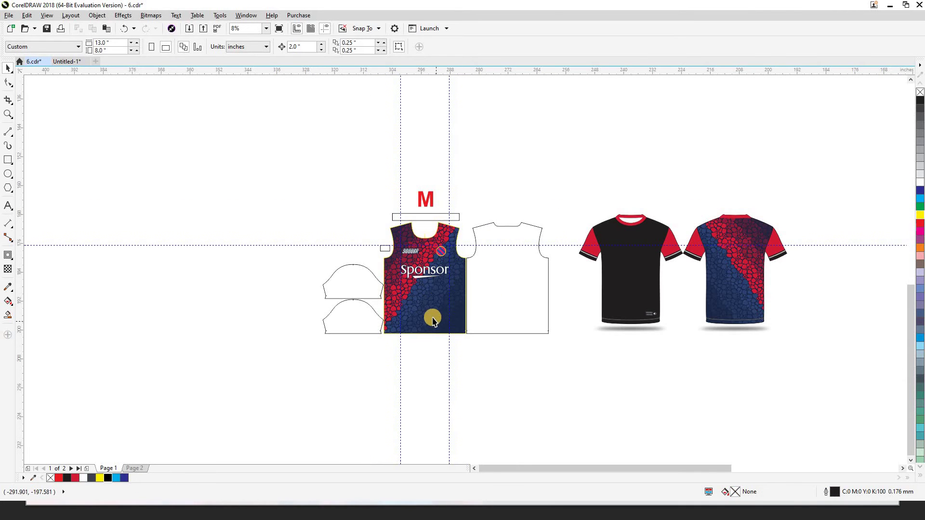
key("z")
left_click_drag(345, 207, 564, 345)
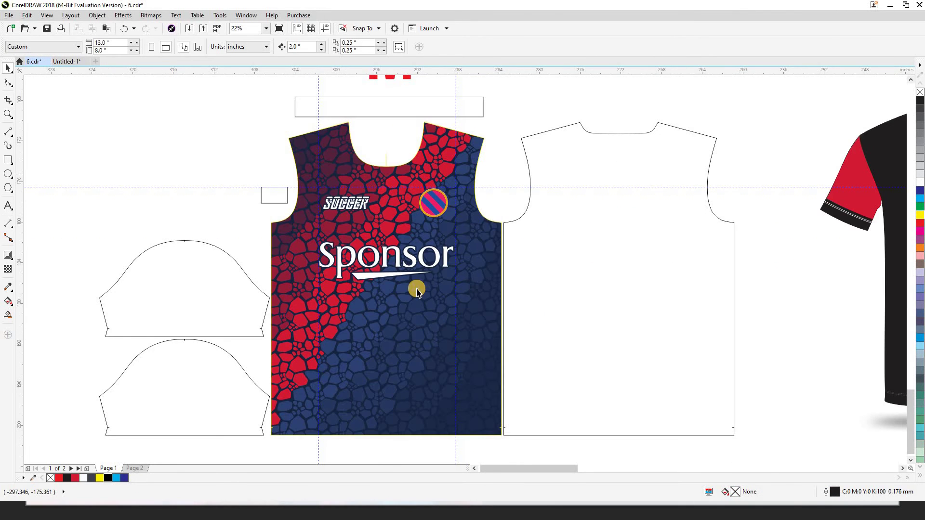
scroll(418, 288, "down", 2)
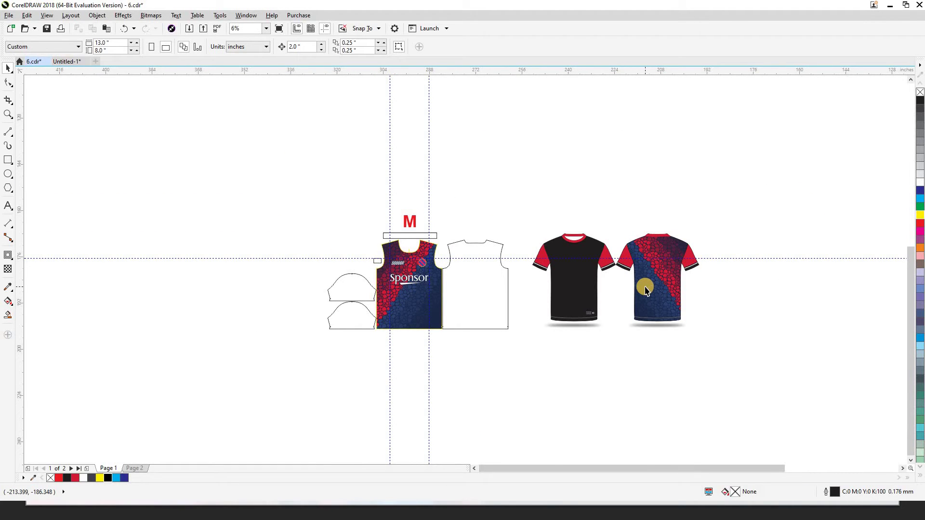
- Try moving the patterned back of the jersey mockup upward, then undo the move
left_click_drag(646, 288, 654, 241)
key("ctrl+z")
key("z")
left_click_drag(344, 229, 499, 349)
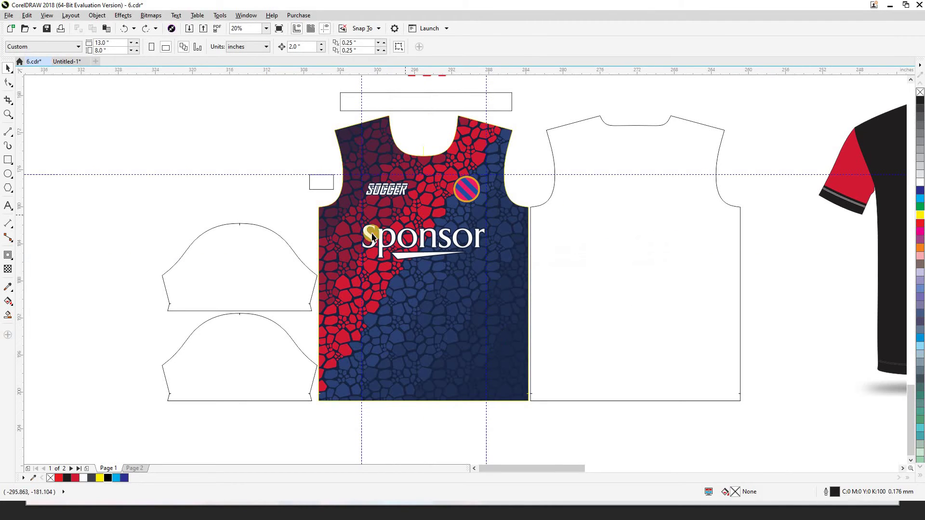
- Delete the vertical centre line at the front panel's neckline and the small measuring rectangle beside the armhole
left_click(440, 322)
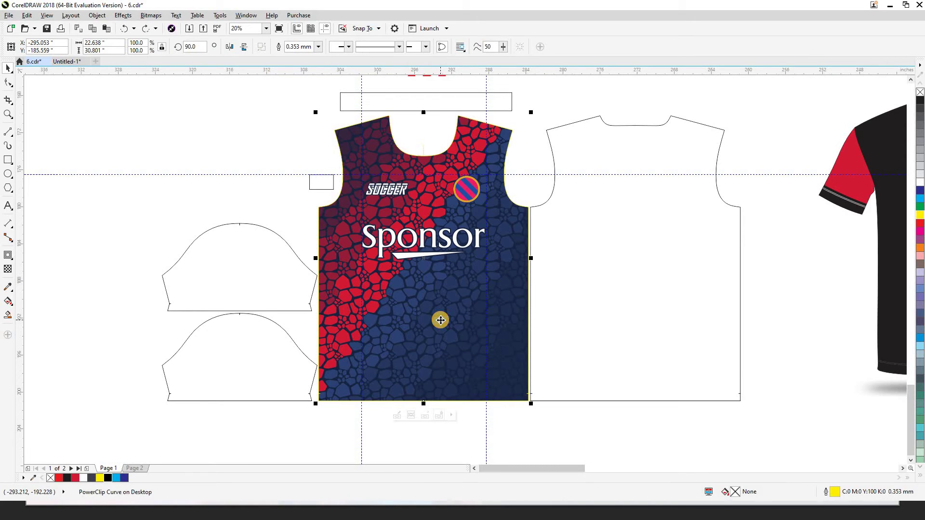
key("shift+F9")
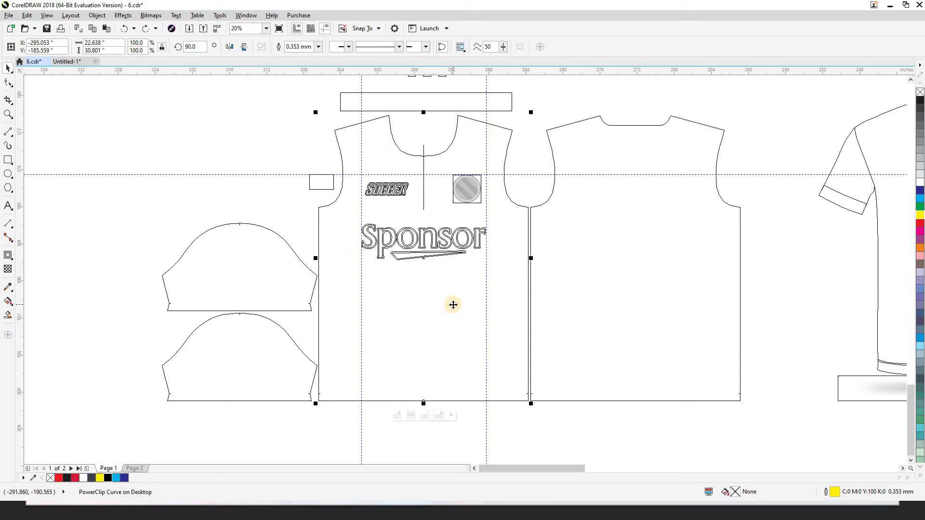
key("shift+F9")
left_click(424, 149)
key("Escape")
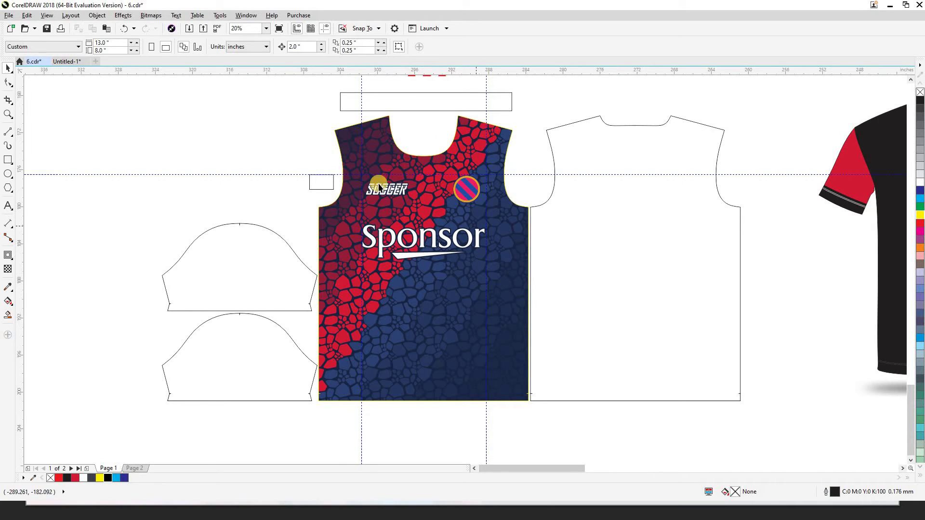
left_click(328, 183)
left_click(324, 165)
- Try PowerClipping the three front logos inside the front panel, and test the clip by moving the panel away and back
left_click_drag(427, 236, 506, 290)
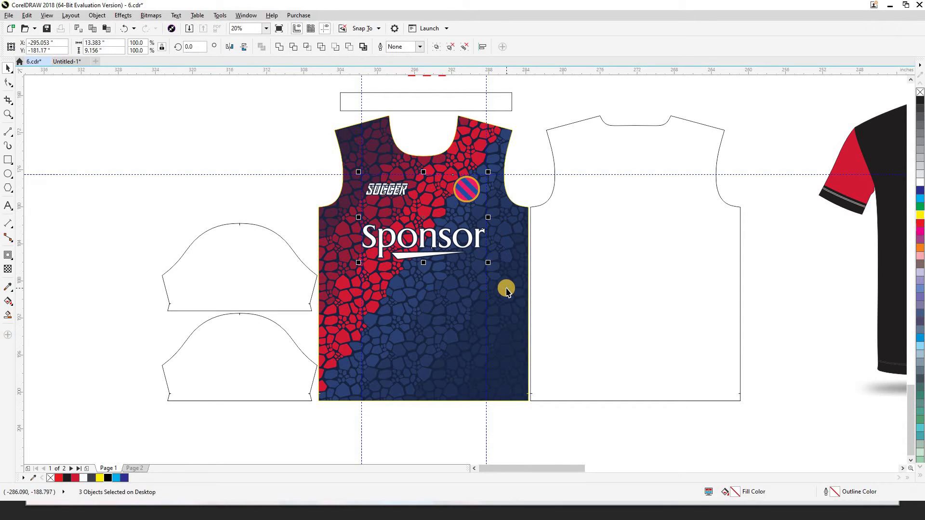
left_click(504, 288)
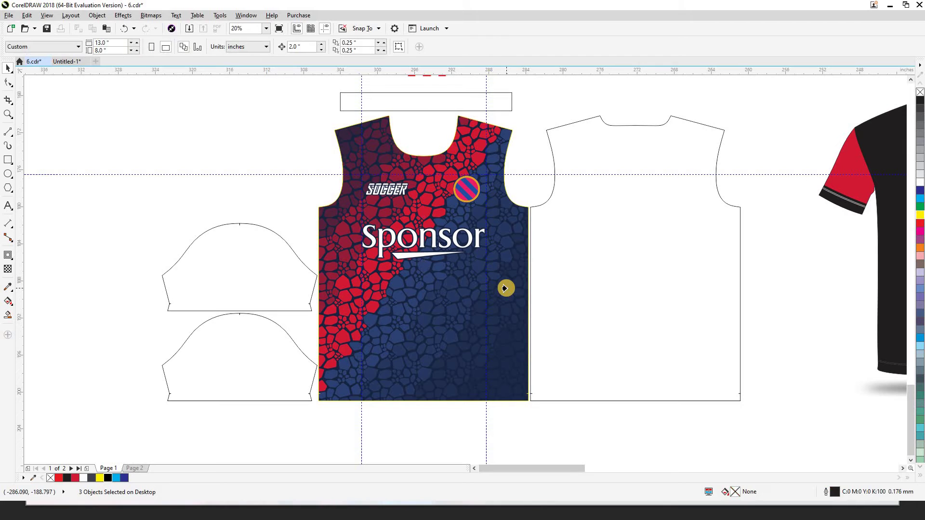
left_click(505, 288)
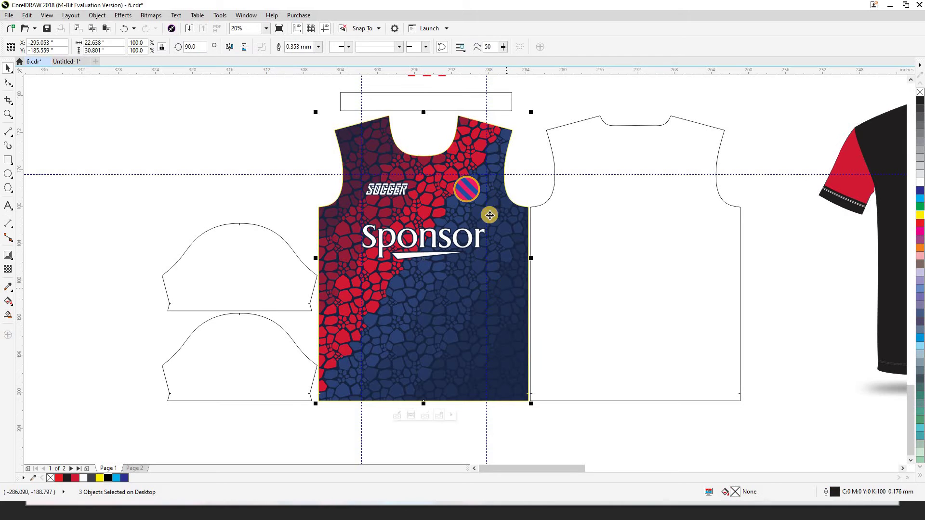
left_click(437, 245)
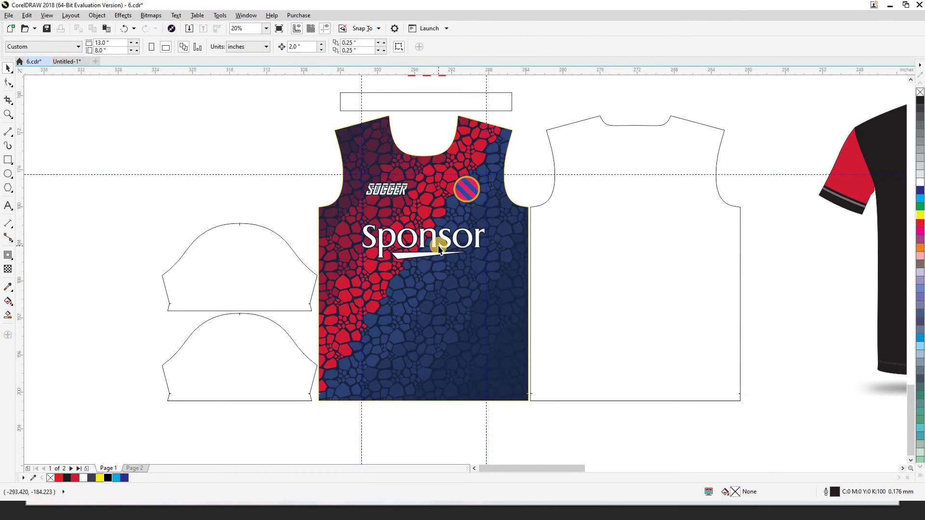
left_click_drag(446, 298, 310, 260)
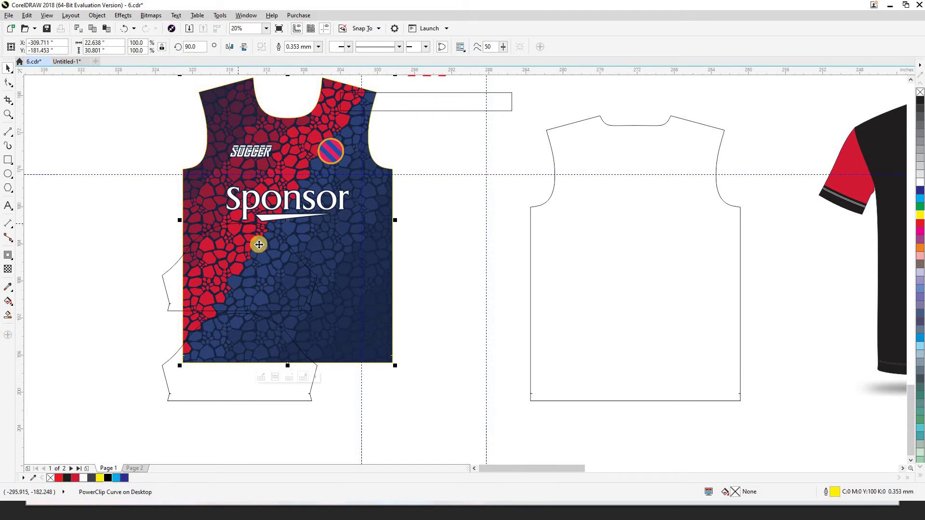
left_click_drag(255, 218, 391, 256)
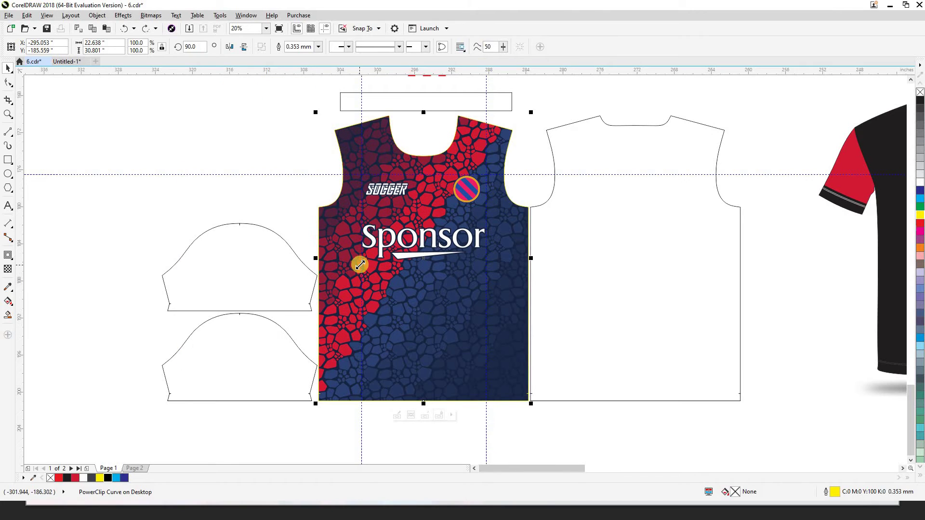
- Try moving the front panel while the logos are outside its PowerClip, then undo the move
left_click(289, 206)
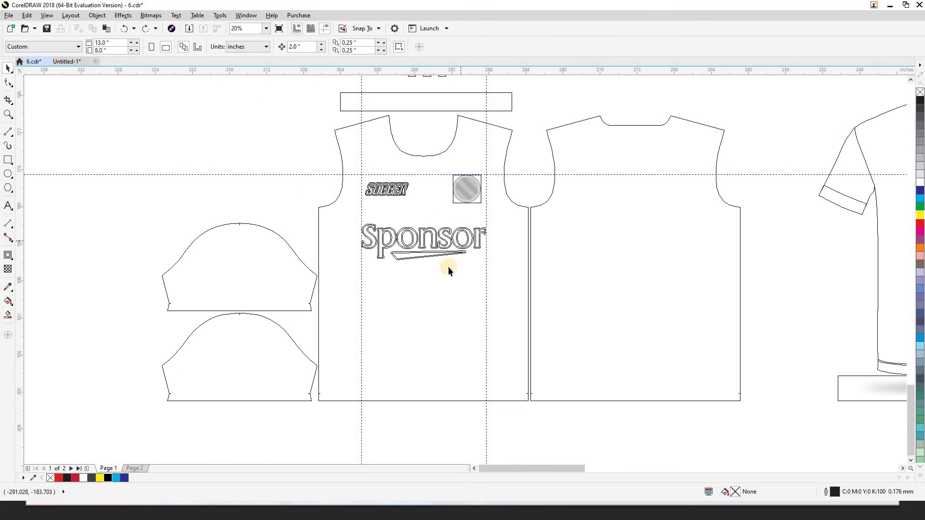
left_click_drag(442, 300, 351, 282)
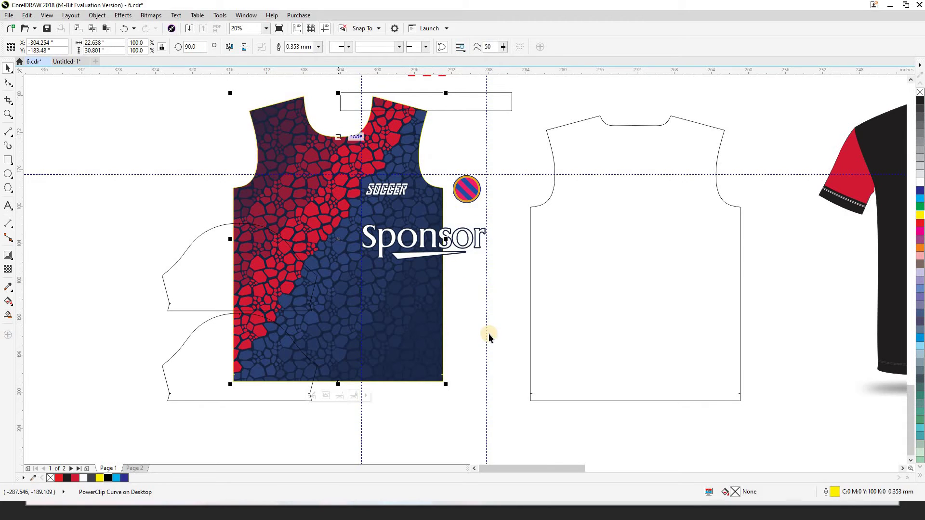
key("ctrl+z")
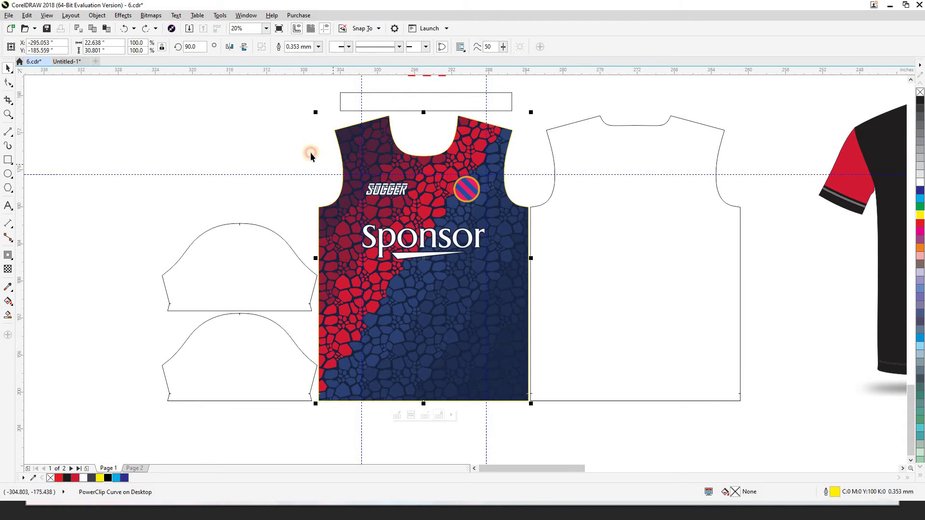
- PowerClip the SOCCER logo, round crest and Sponsor logo inside the front panel
left_click_drag(311, 153, 495, 287)
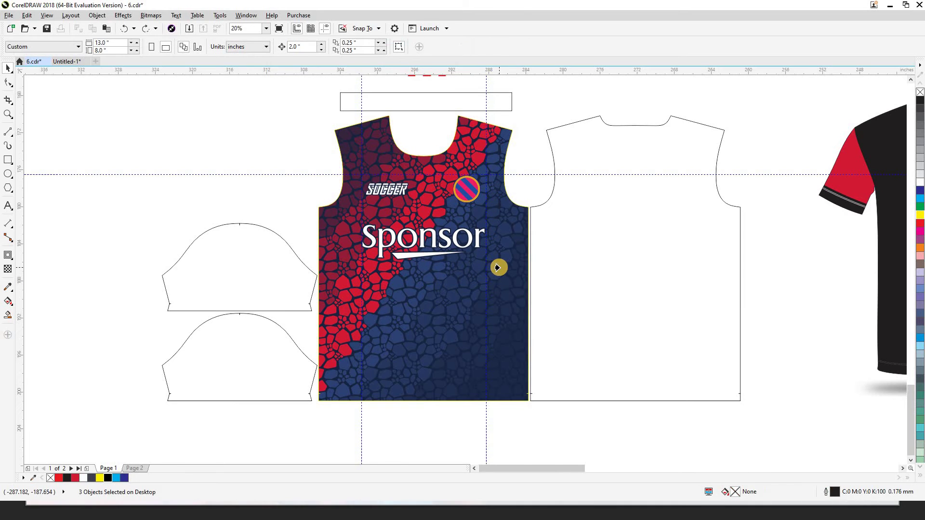
left_click(499, 267)
left_click(276, 158)
- Move the front panel to test the clipped logos, undo the move, and check the panel in wireframe view
left_click_drag(411, 277, 356, 316)
key("Escape")
key("ctrl+z")
key("ctrl+z")
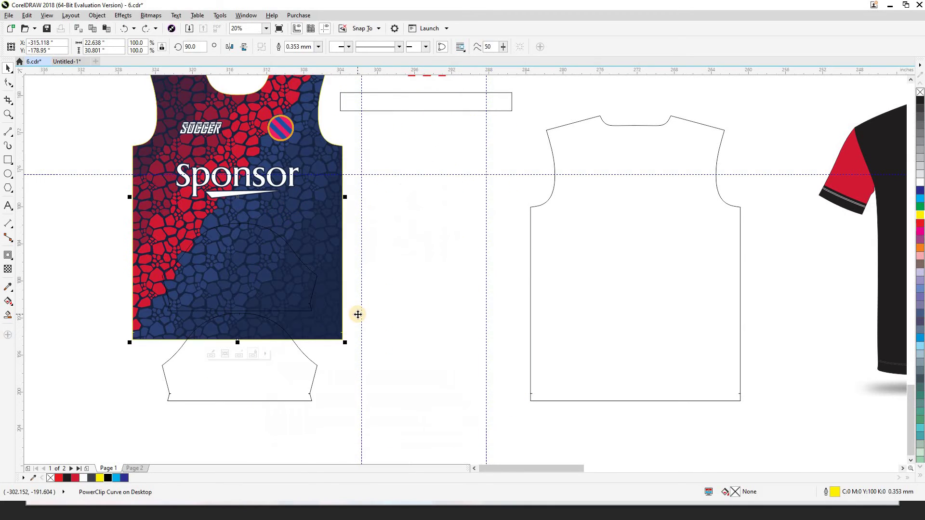
key("ctrl+shift+z")
key("ctrl+shift+z")
left_click(320, 237)
left_click(302, 232)
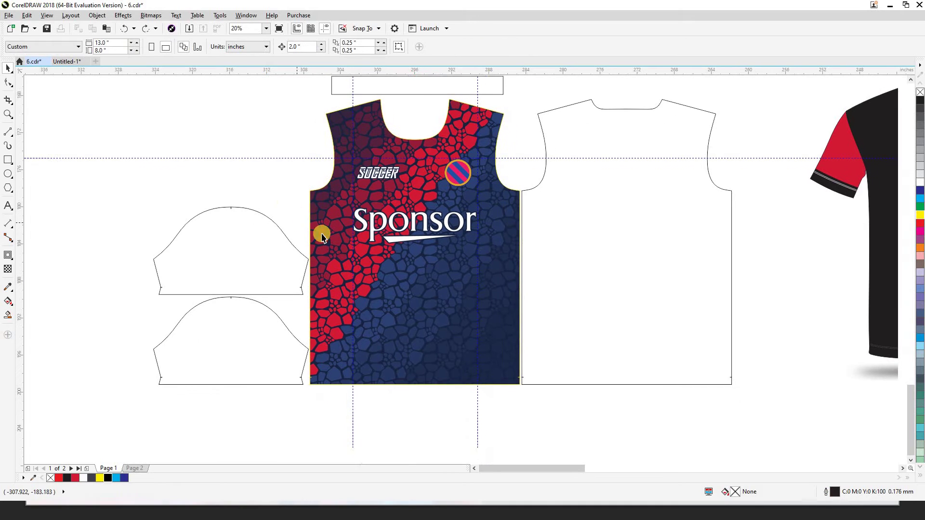
key("shift+F9")
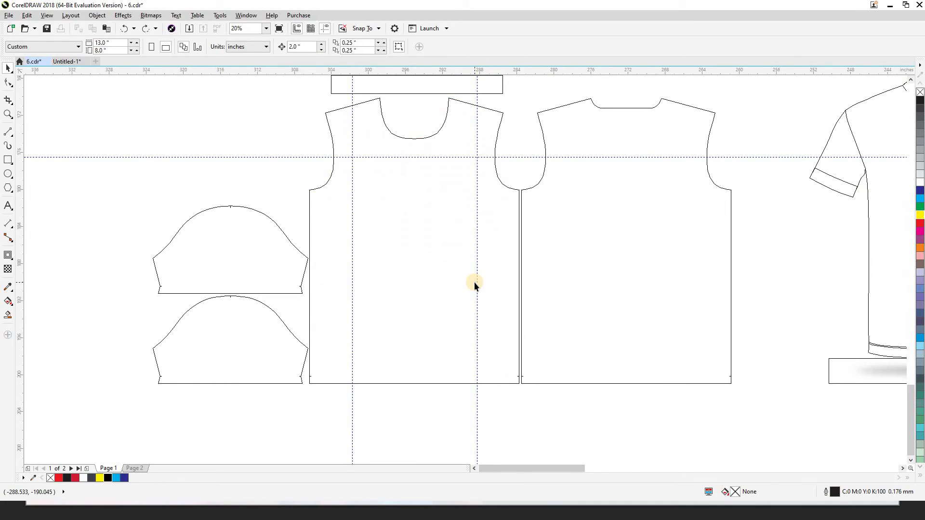
key("shift+F9")
left_click(501, 280)
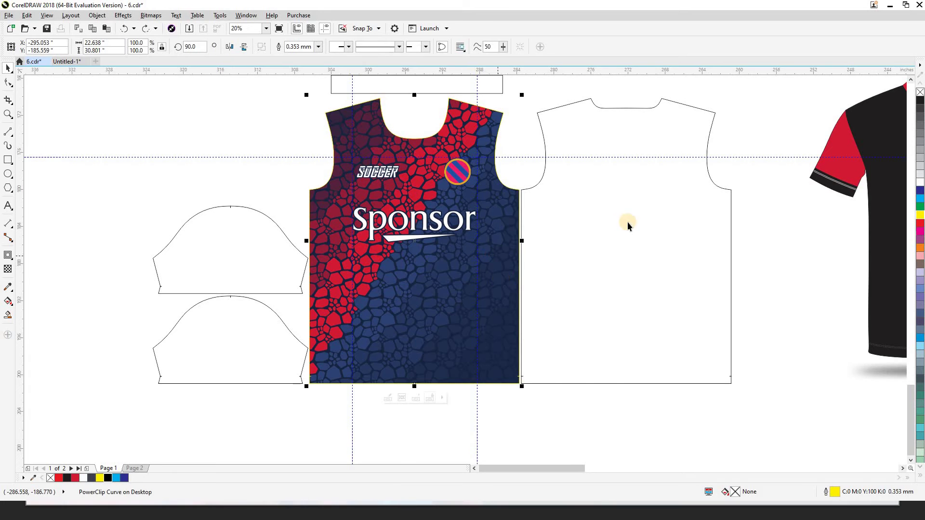
- Copy the patterned background group from inside the front panel and paste it as a separate object
scroll(609, 243, "right", 3)
scroll(495, 248, "down", 2)
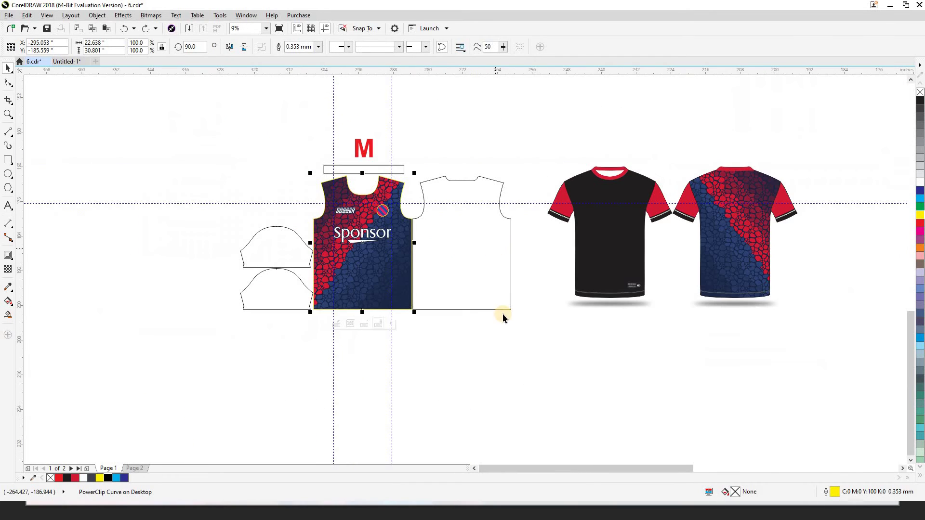
left_click(448, 298)
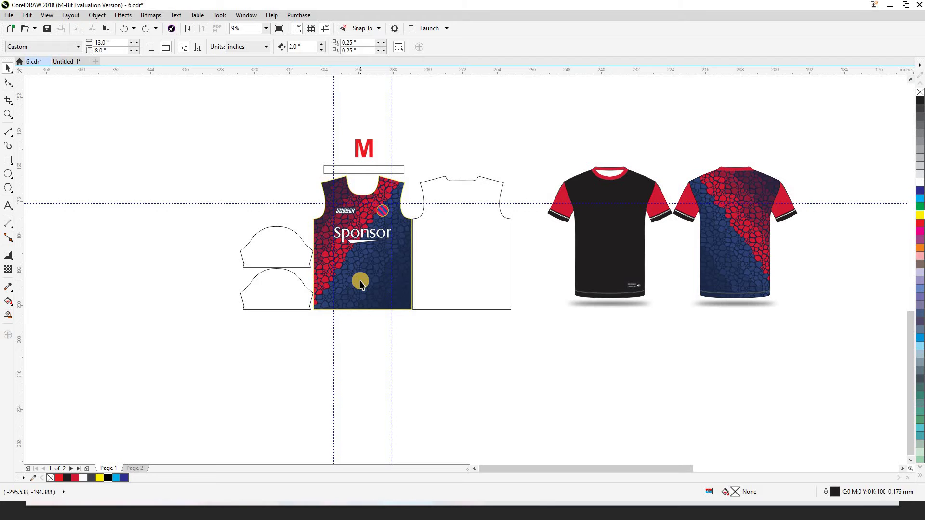
left_click(361, 281)
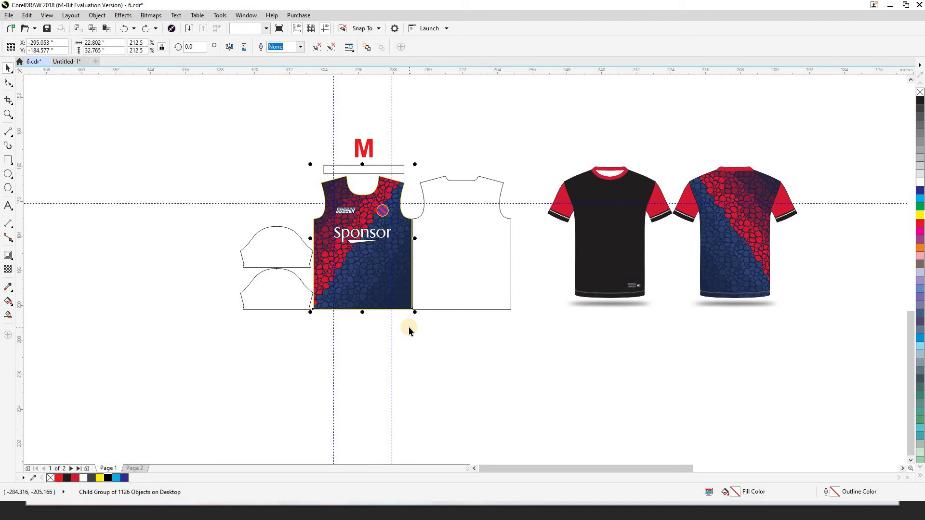
left_click(429, 335)
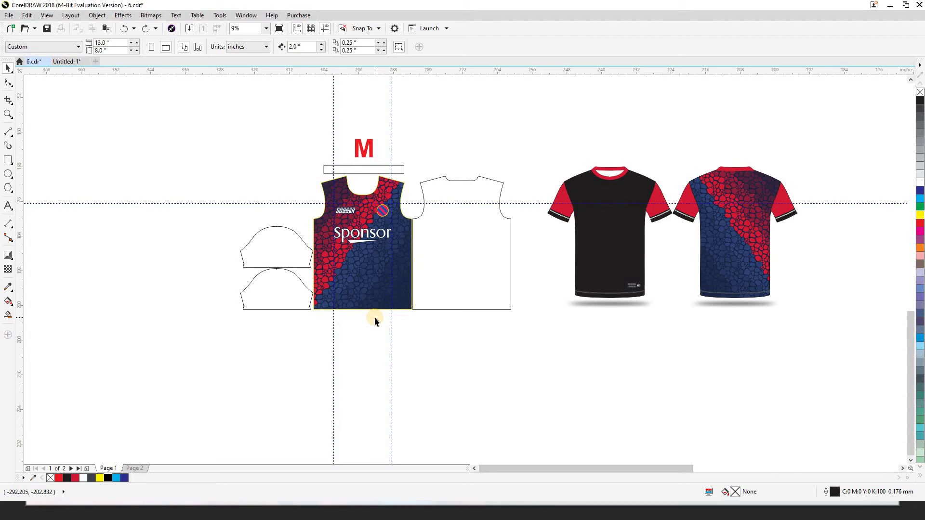
key("ctrl+z")
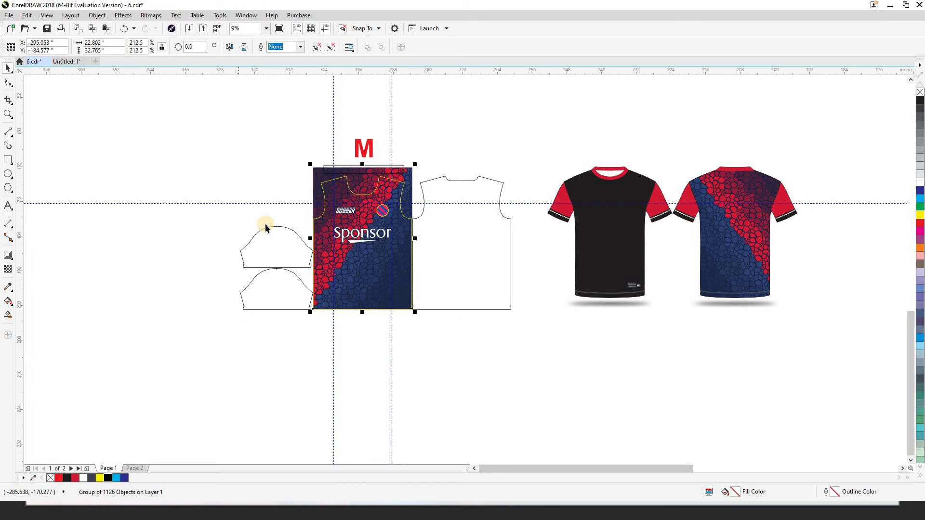
- Centre the pasted pattern horizontally on the blank back panel
left_click(451, 190, "shift")
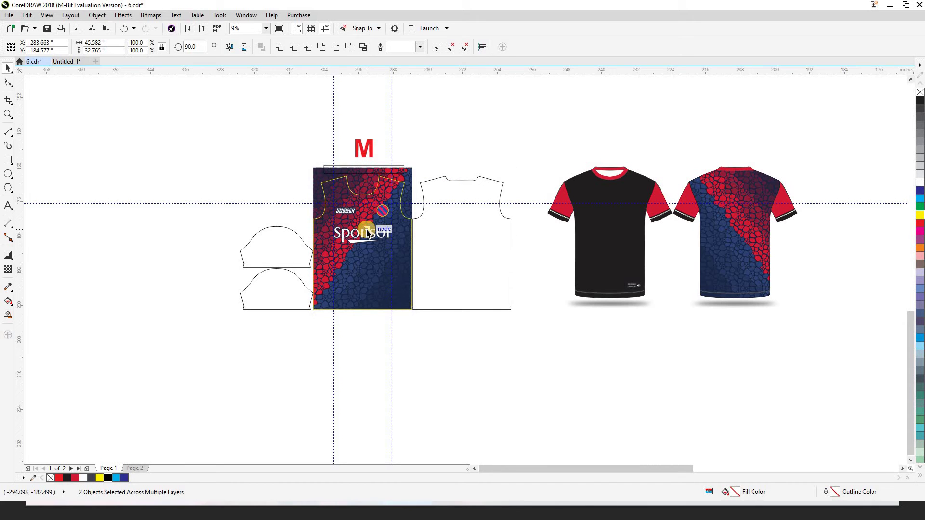
key("c")
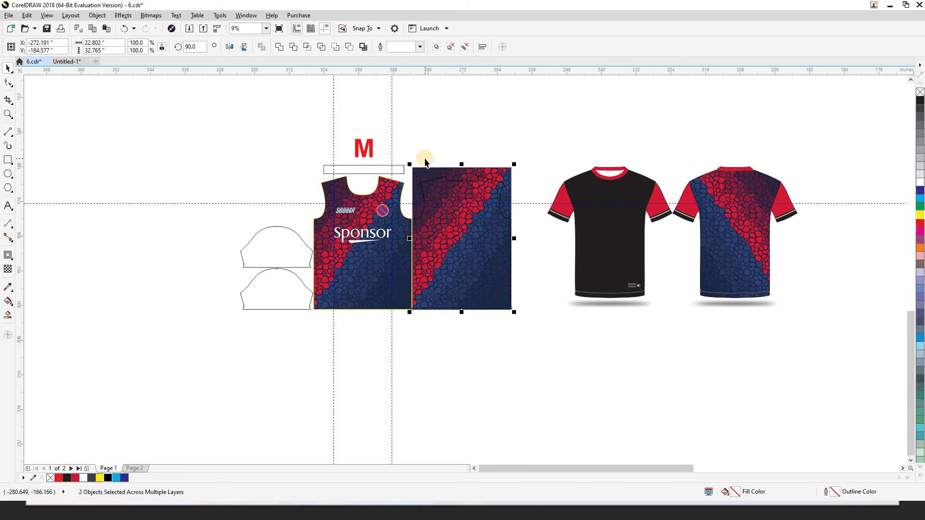
left_click(424, 161)
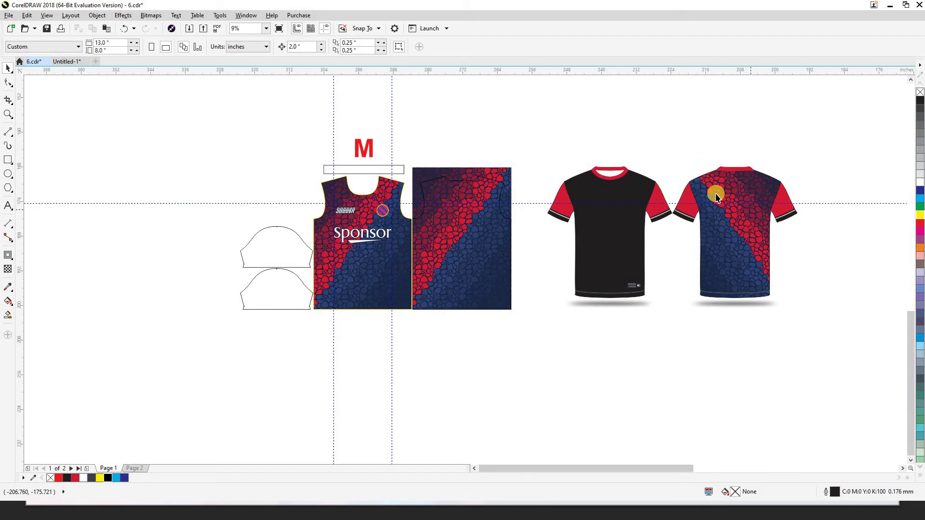
- Mirror the pattern on the back panel horizontally to match the back of the jersey mockup
left_click(505, 174)
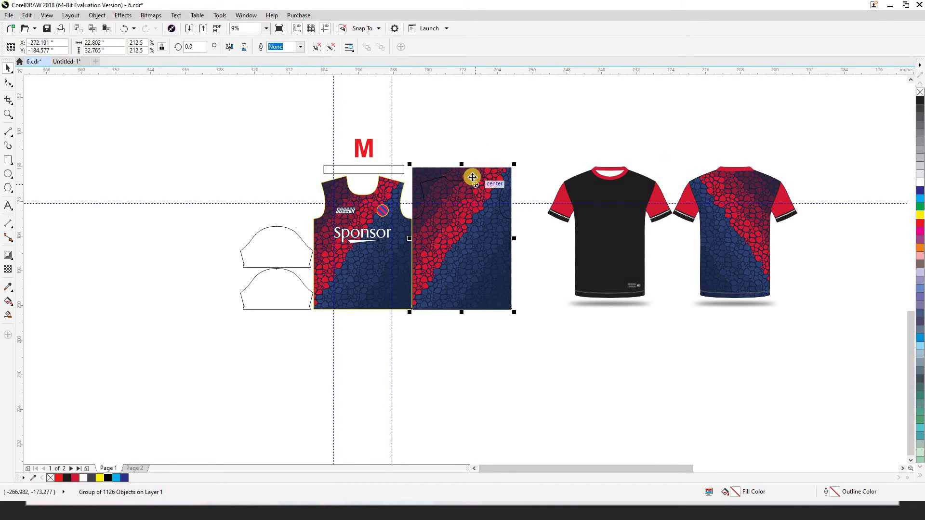
left_click(229, 47)
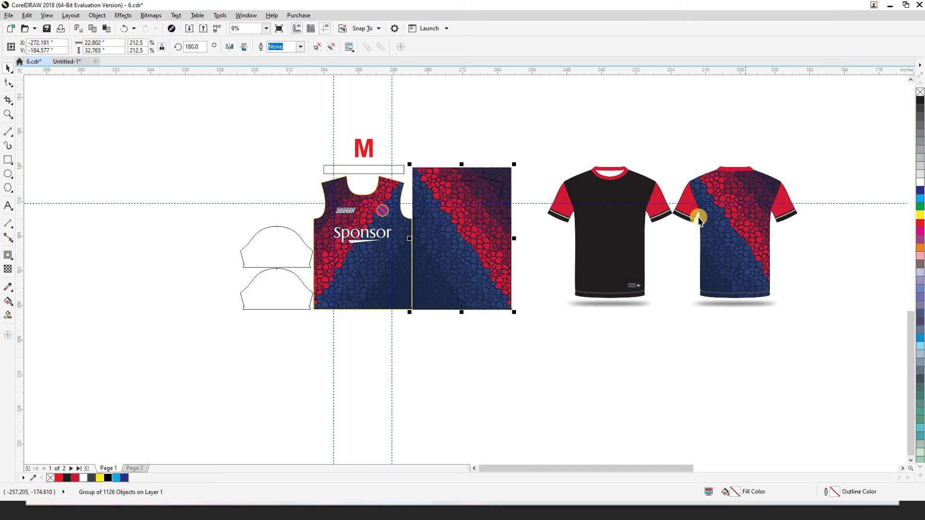
left_click(502, 131)
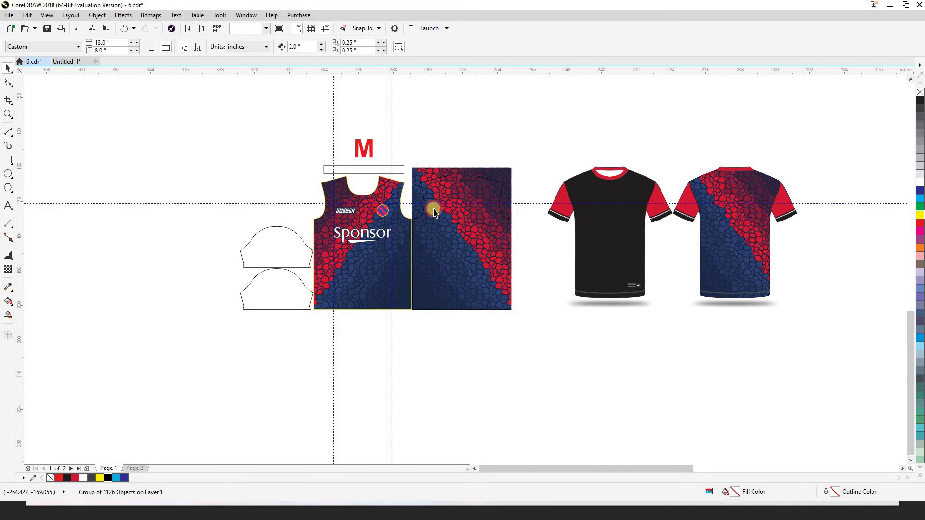
- PowerClip the mirrored pattern inside the back panel outline
scroll(435, 205, "up", 1)
left_click(435, 138)
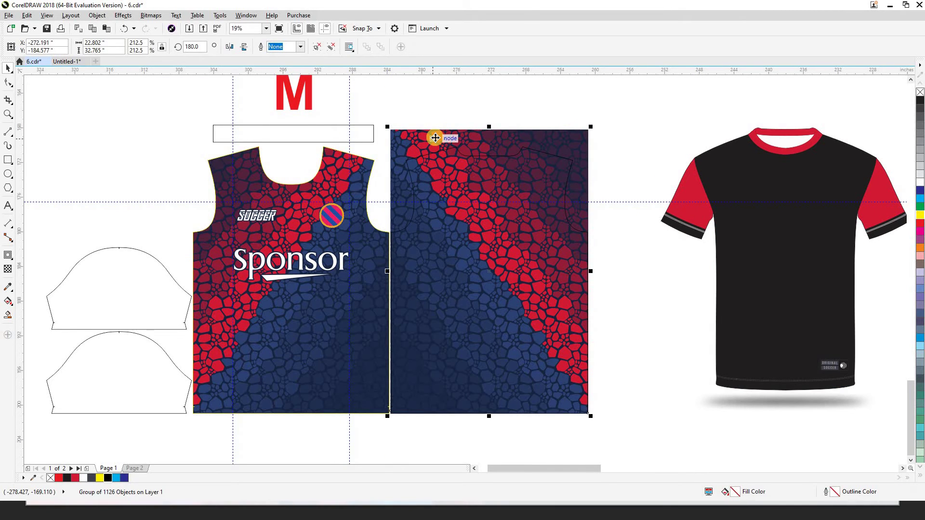
left_click(439, 141)
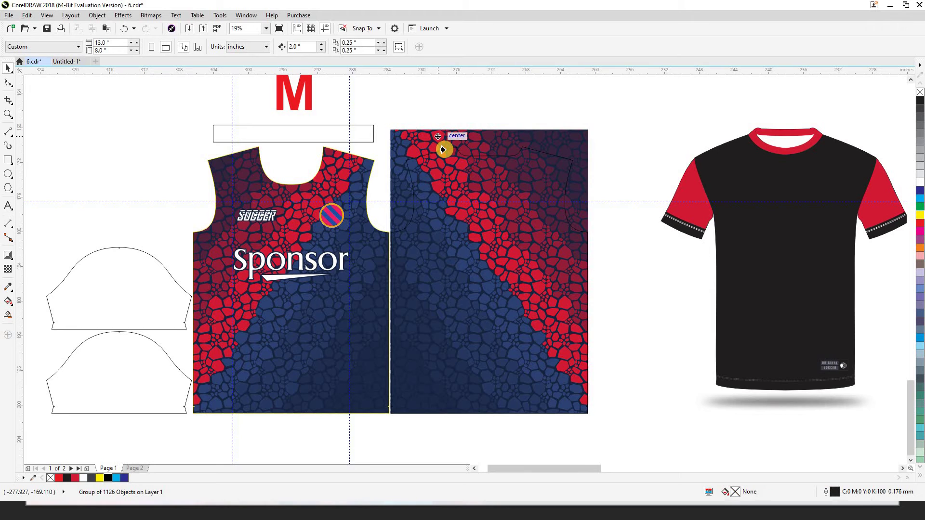
left_click(444, 150)
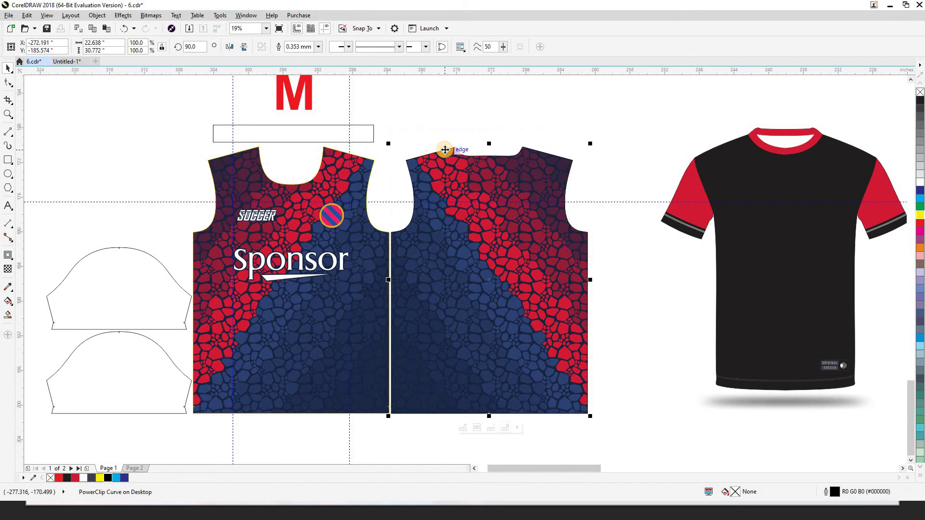
left_click(501, 110)
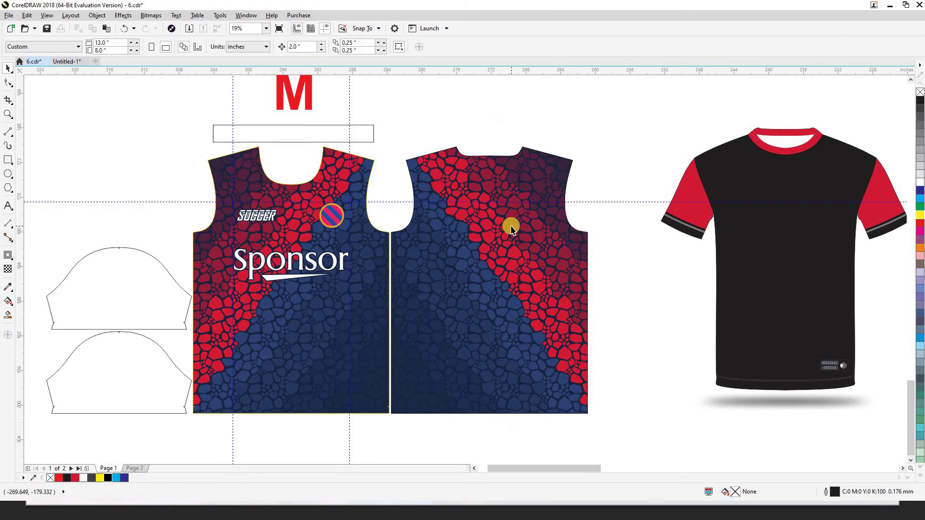
- Delete the horizontal guideline crossing the panels and the jersey mockup
scroll(512, 227, "down", 1)
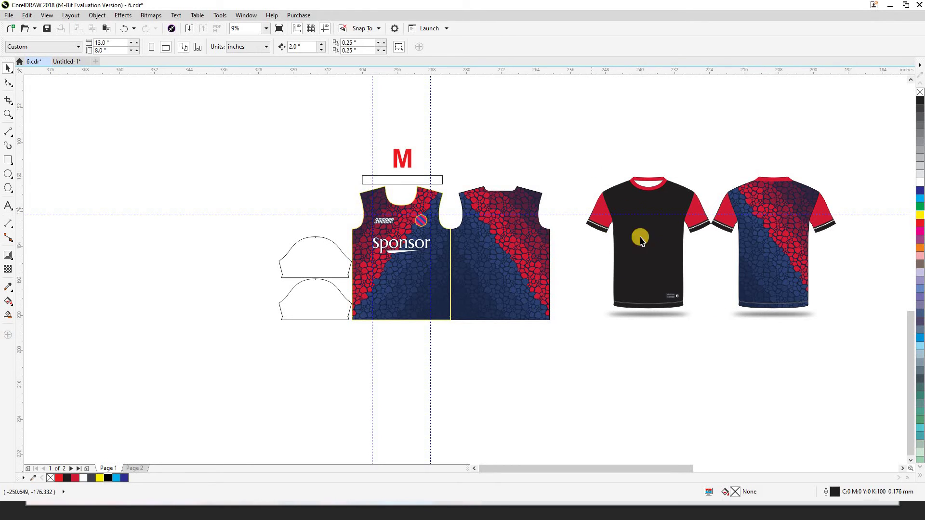
left_click(583, 213)
key("Delete")
- Fill both sleeve pieces of the size M pattern with red
left_click(315, 259)
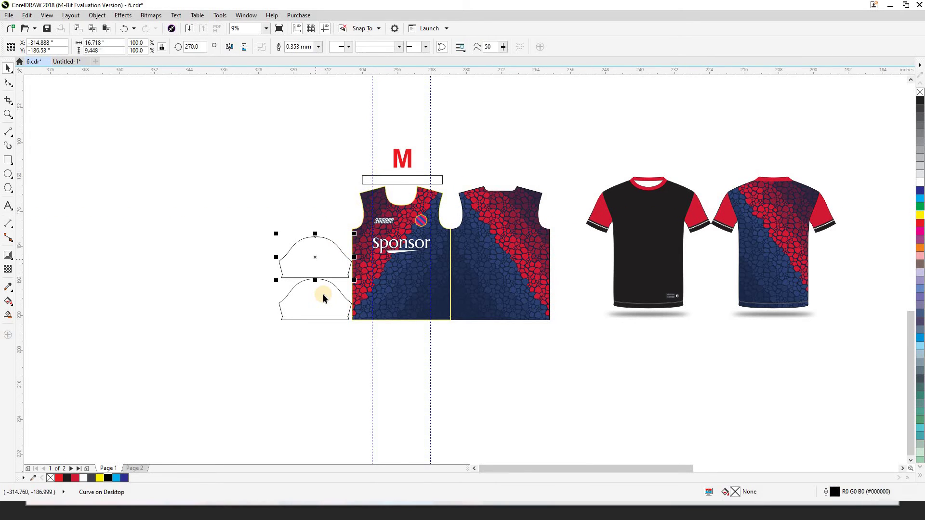
left_click(323, 298, "shift")
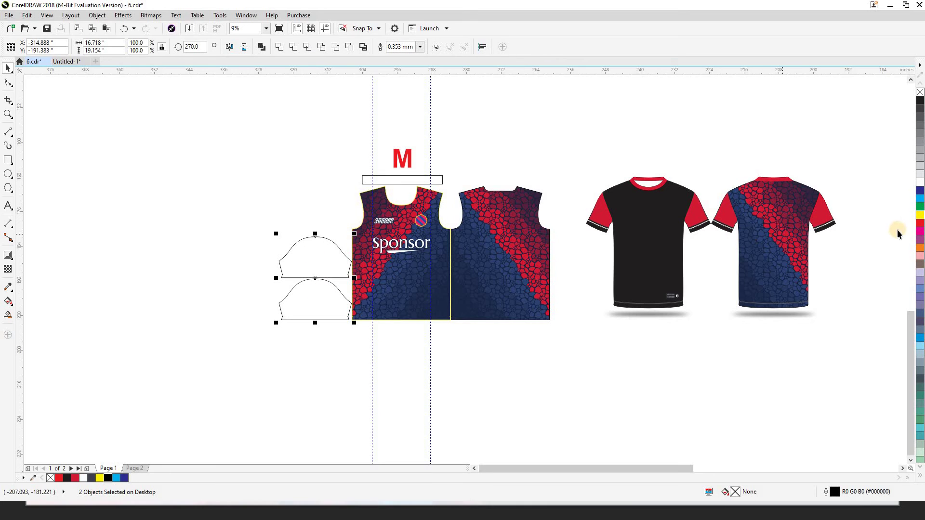
left_click(920, 224)
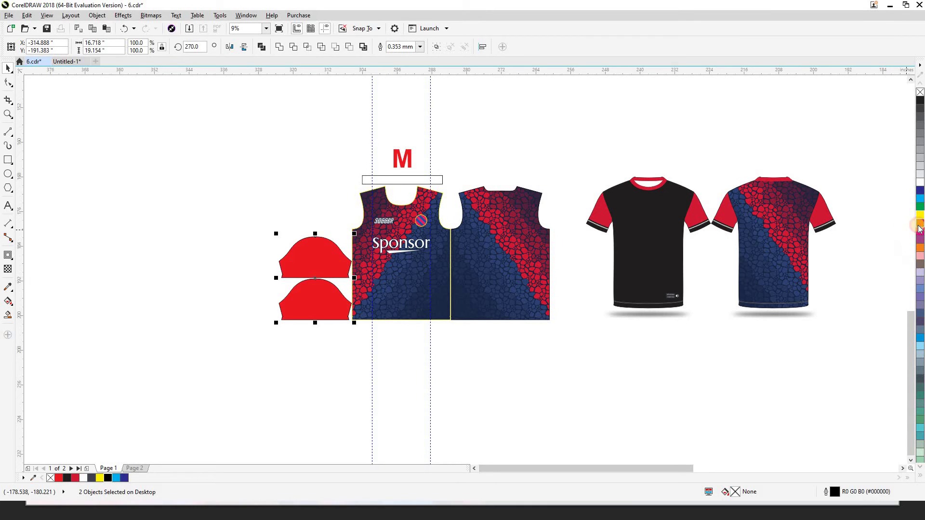
left_click(424, 351)
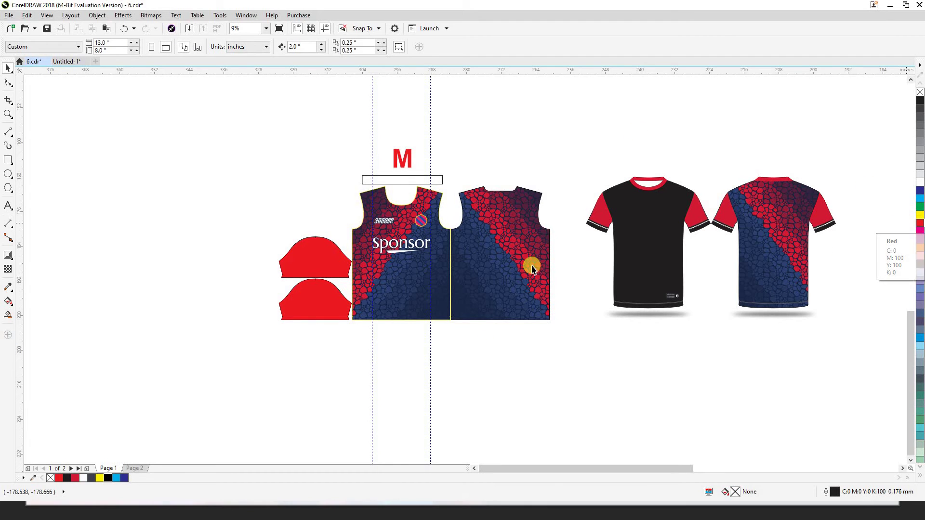
- Try spacing the upper sleeve piece further from the lower one, then return it to just above that piece
key("z")
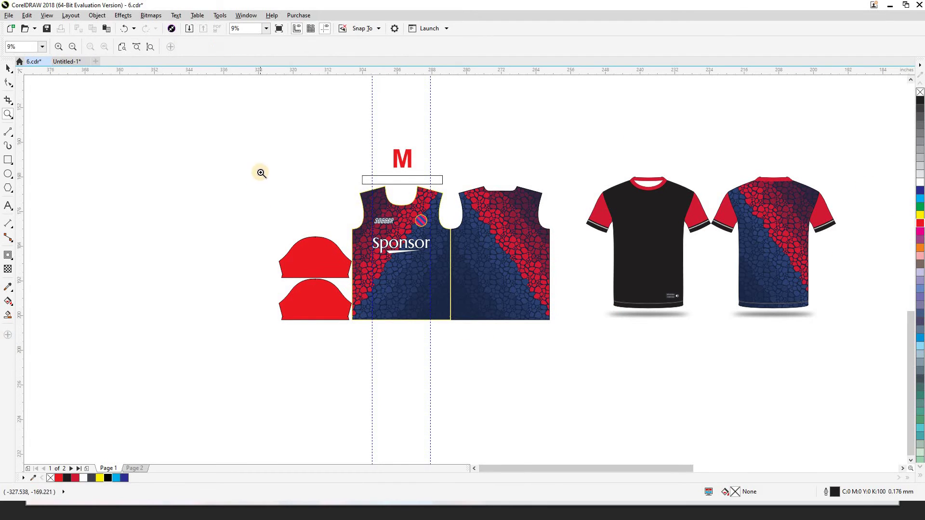
left_click_drag(260, 172, 556, 338)
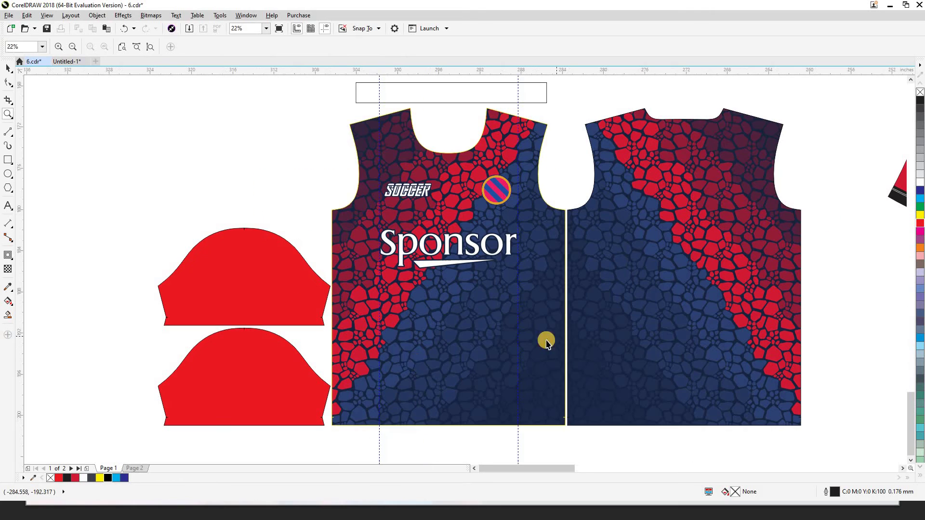
key("space")
left_click(290, 371)
left_click_drag(288, 304, 286, 289)
left_click(263, 370)
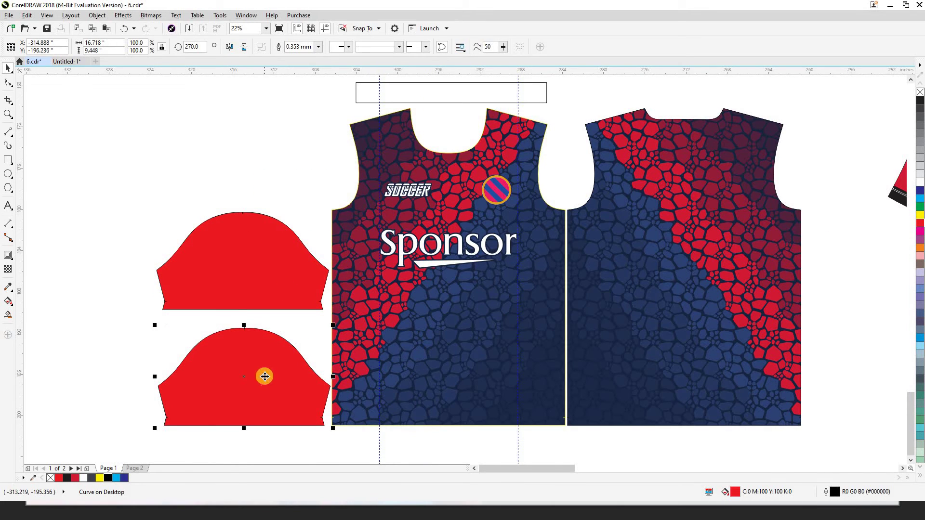
left_click_drag(264, 376, 264, 368)
left_click(356, 374, "shift")
key("ctrl+z")
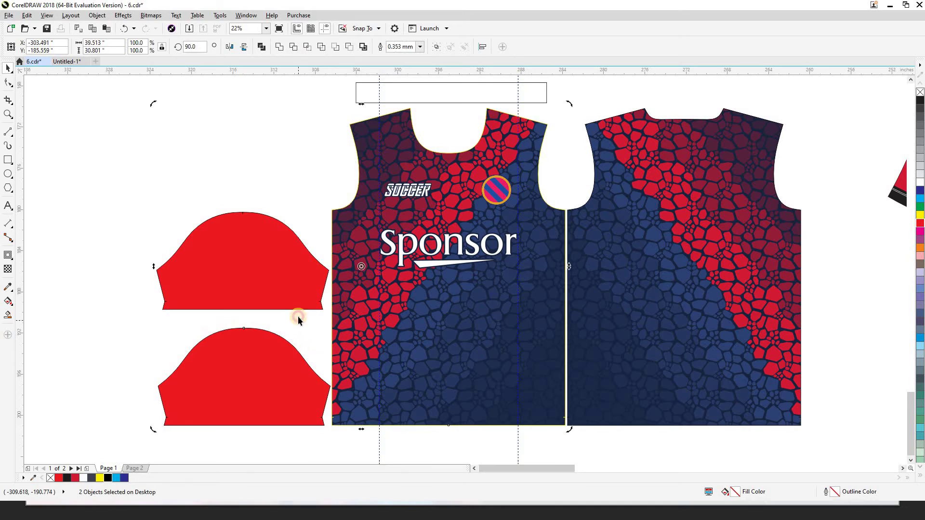
left_click_drag(298, 291, 297, 309)
left_click(330, 268)
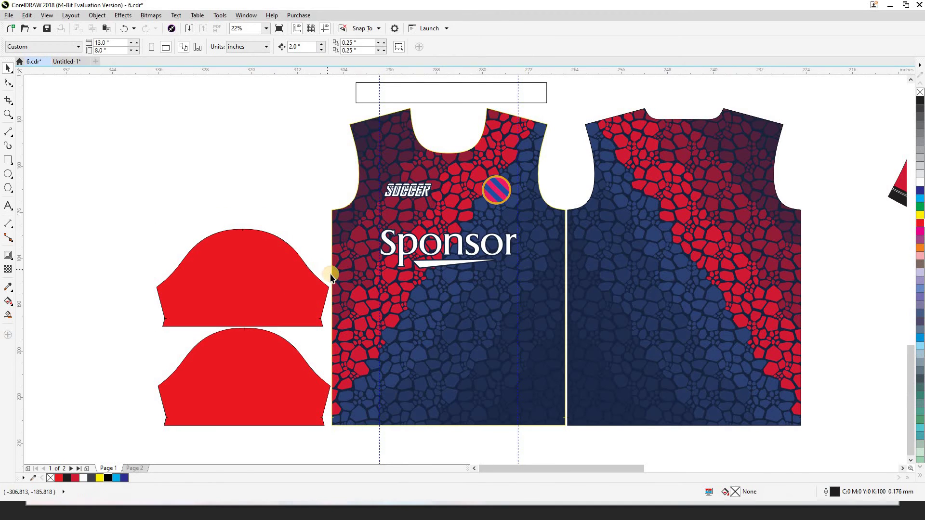
- Try filling the collar strip above the front panel with the palette's red
scroll(464, 328, "down", 5)
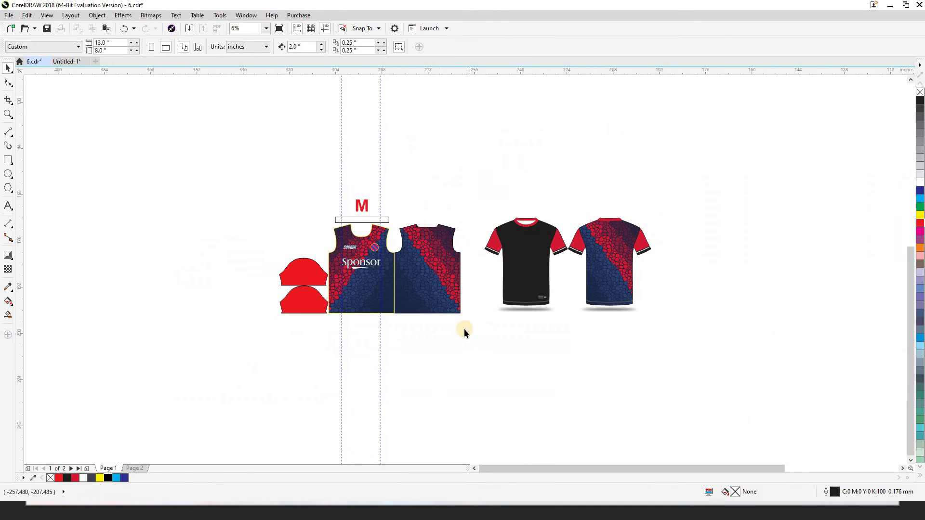
left_click(355, 218)
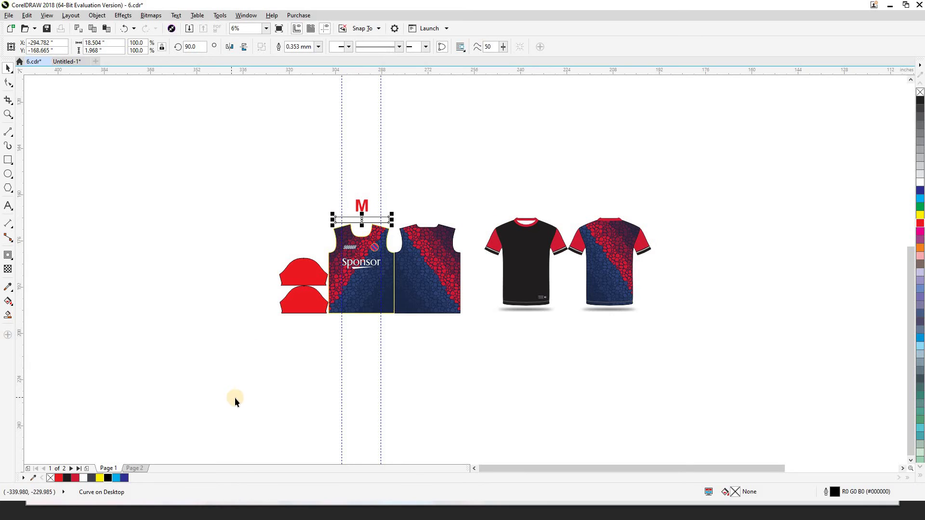
left_click(920, 224)
key("z")
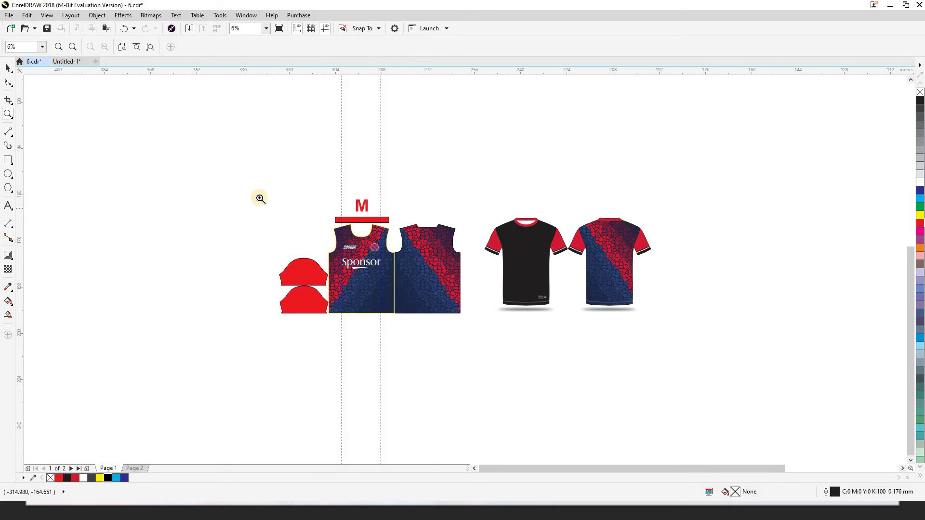
left_click_drag(258, 198, 458, 328)
key("space")
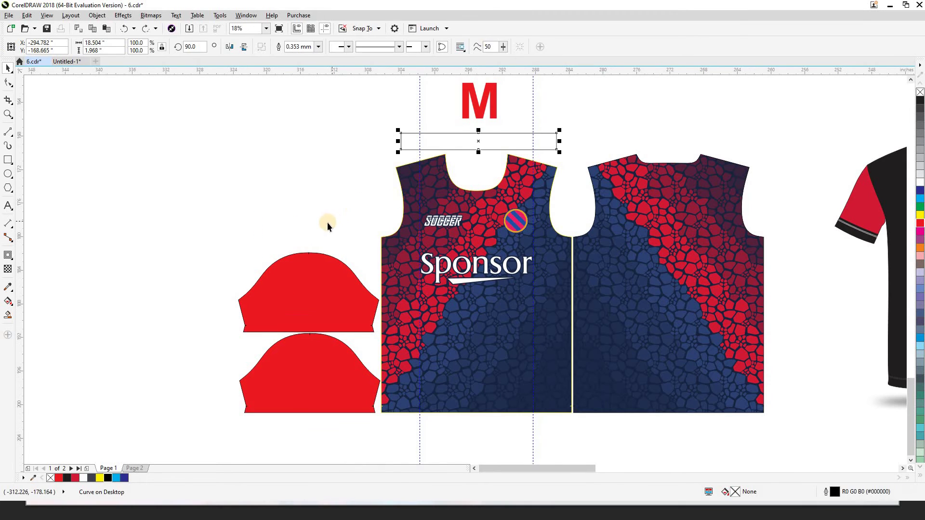
- Sample the sleeve's red with the Color Eyedropper, apply it to the collar strip, and undo that fill
left_click(325, 284)
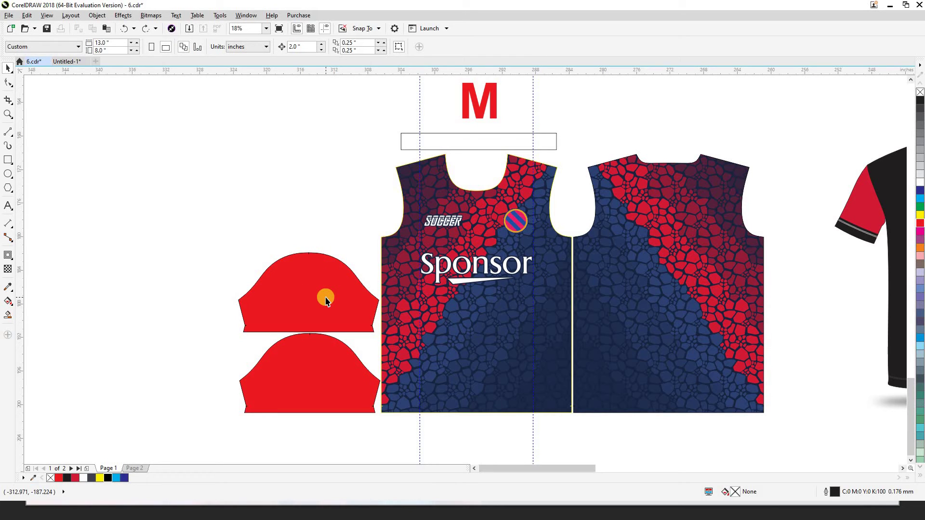
key("i")
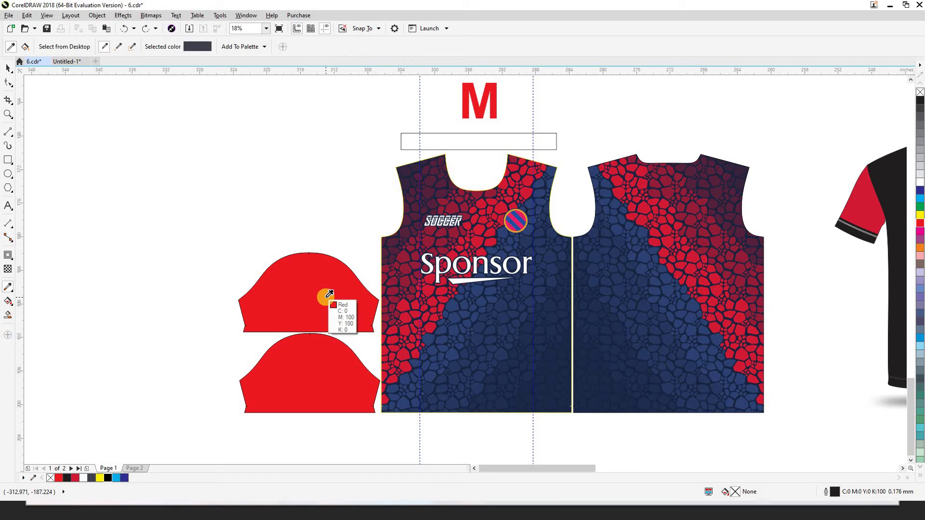
left_click(326, 296)
left_click(486, 142)
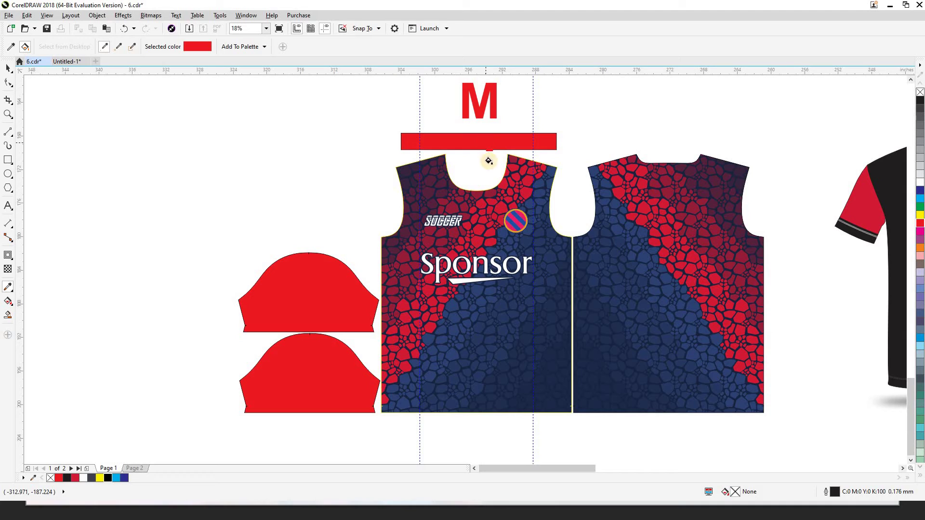
key("space")
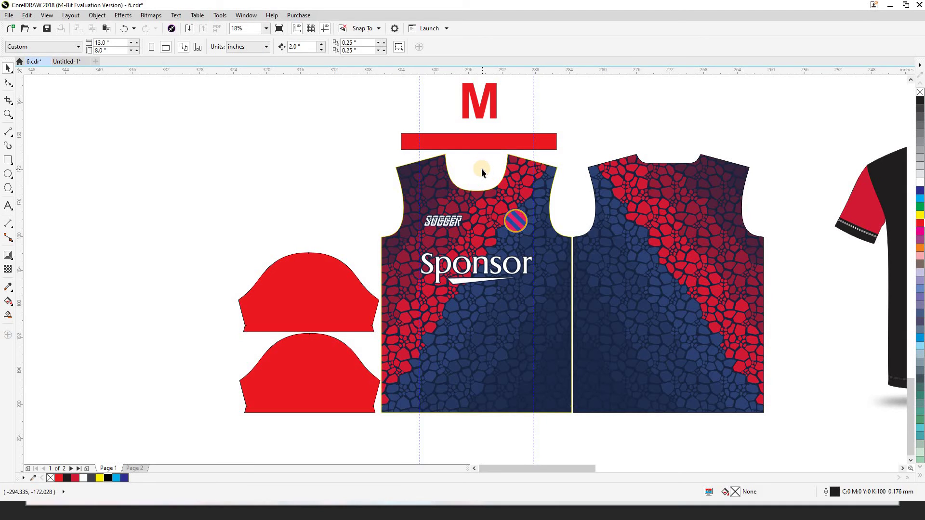
key("ctrl+z")
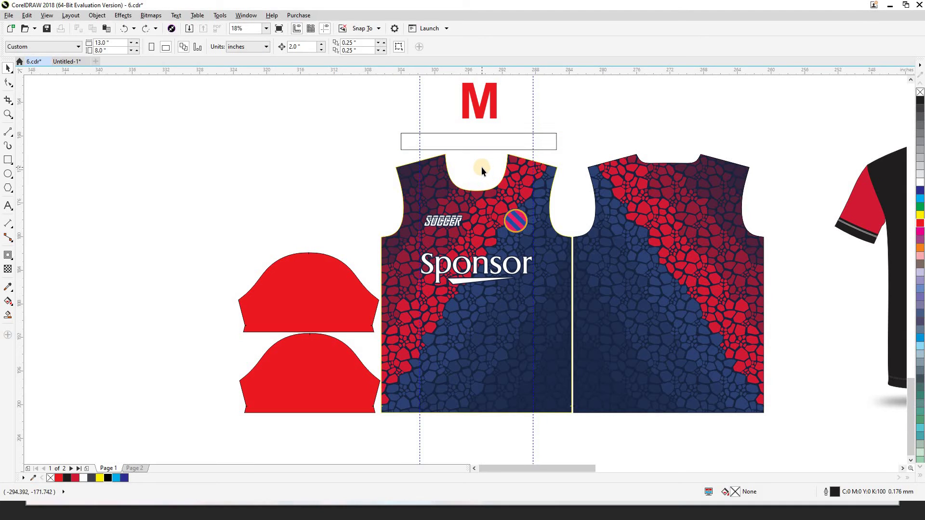
- Fill the collar strip with the red sampled from the upper sleeve piece
left_click(455, 143)
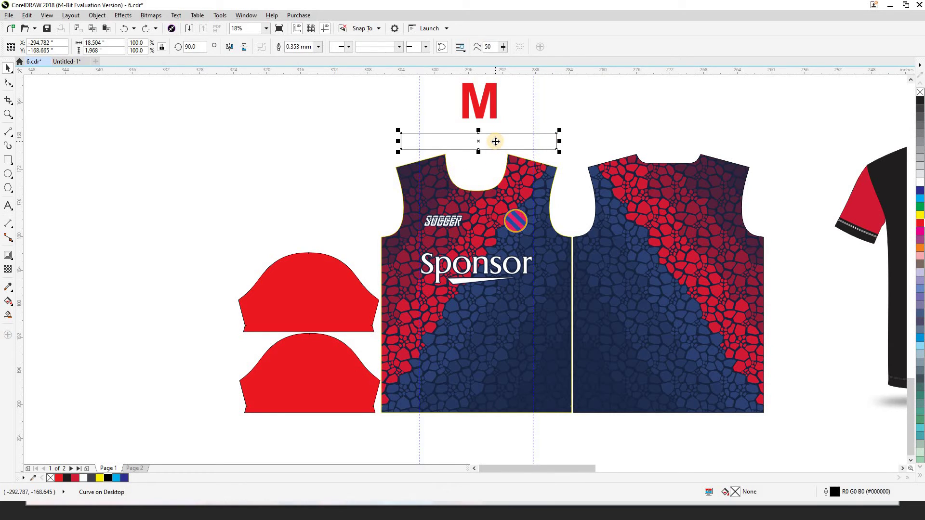
key("i")
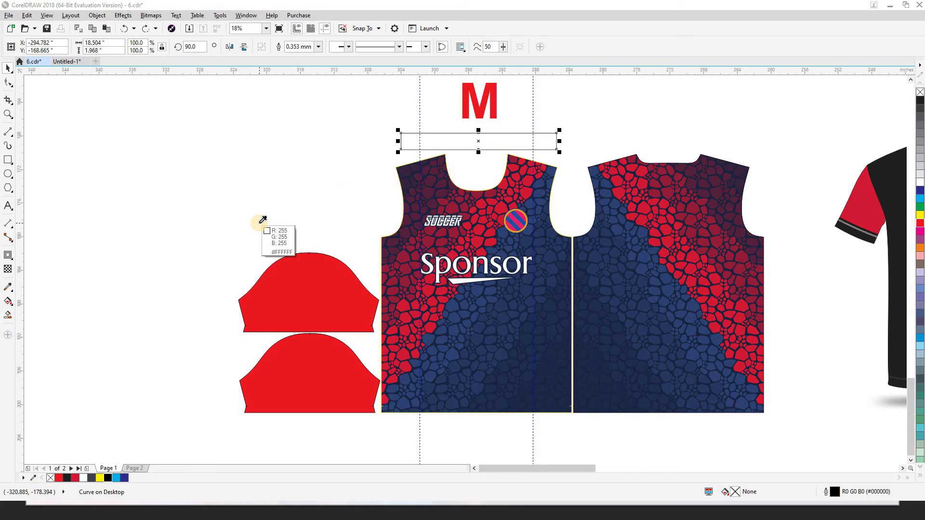
left_click(301, 282)
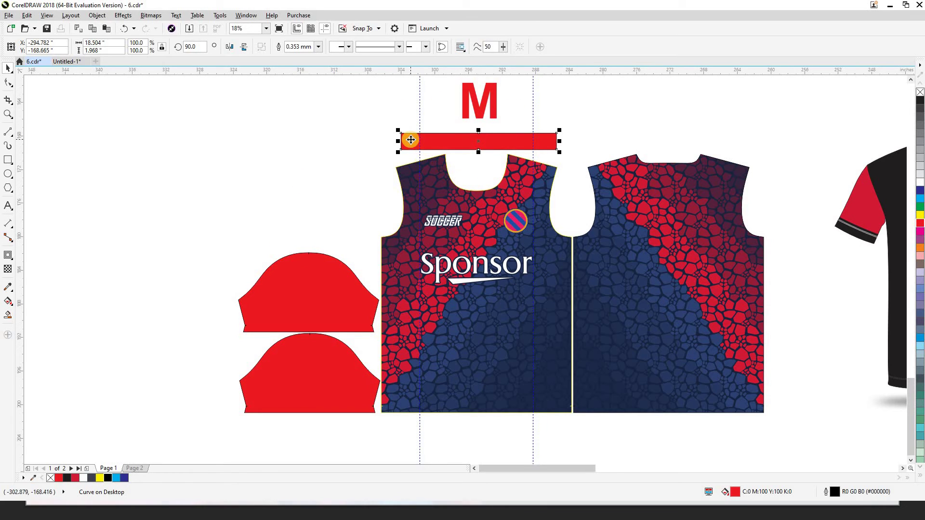
left_click(331, 149)
- Examine the striped cuffs on the jersey mockup's sleeves and the hem area of the lower sleeve pattern piece
scroll(348, 166, "down", 2)
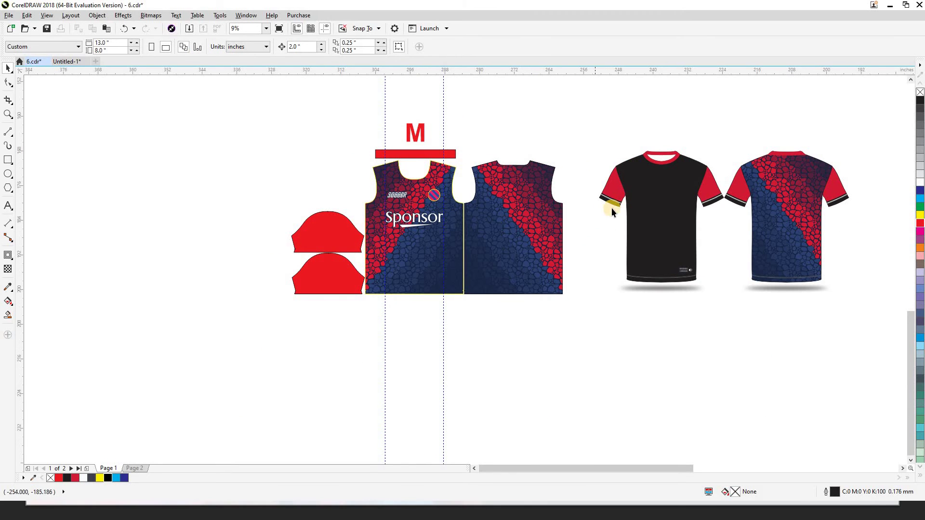
scroll(615, 201, "up", 1)
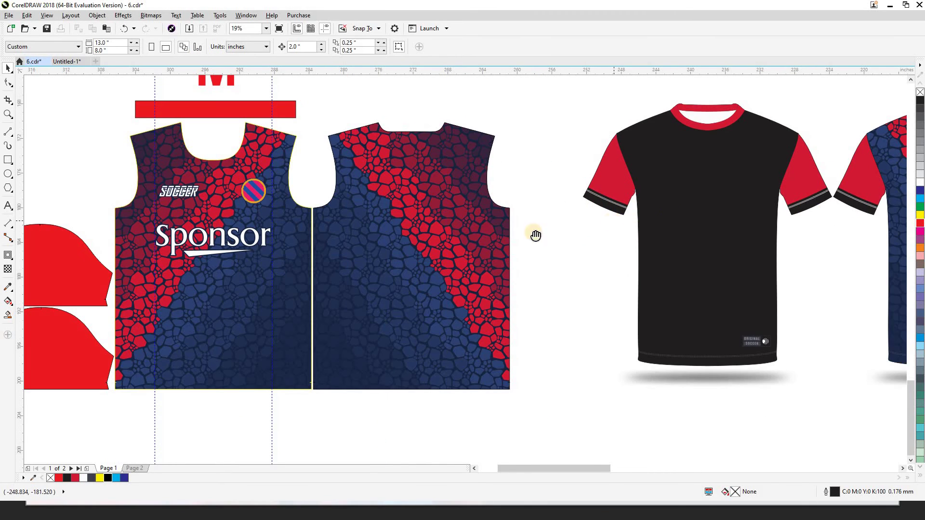
scroll(506, 225, "up", 1)
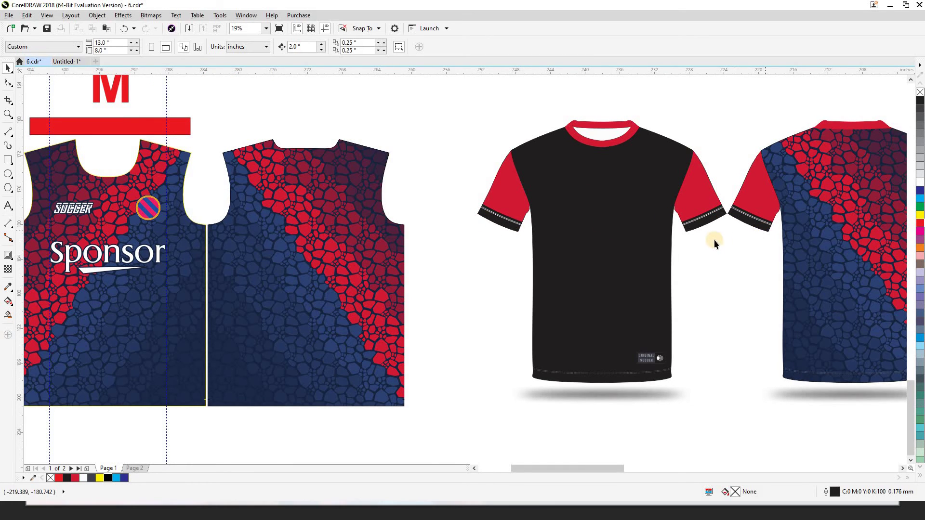
scroll(596, 241, "left", 4)
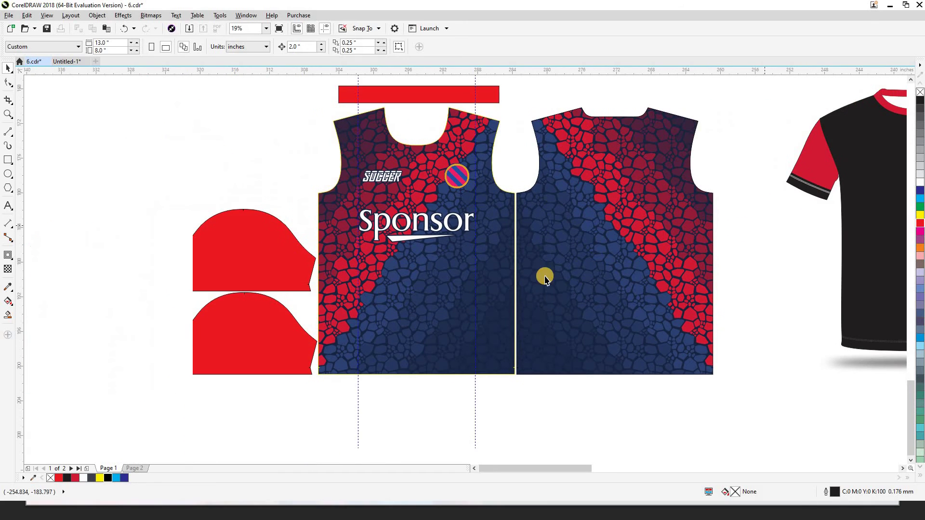
scroll(314, 310, "left", 2)
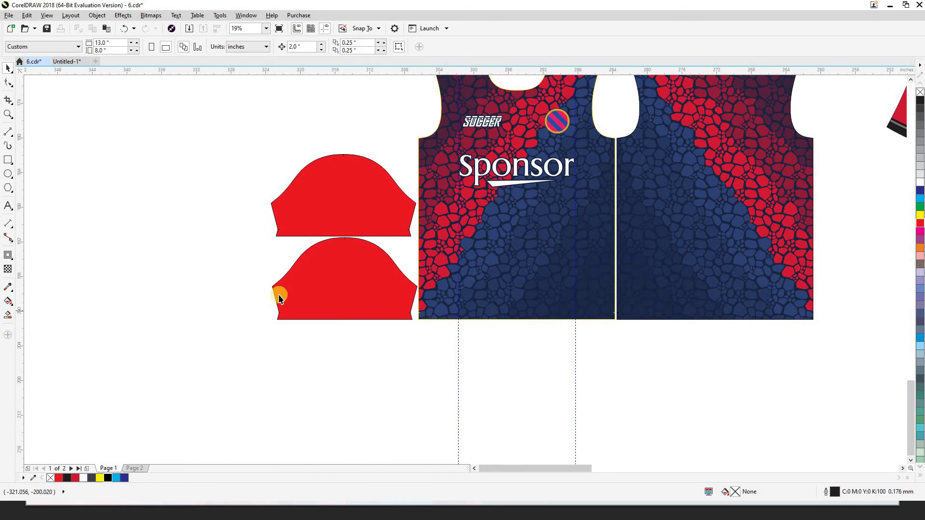
key("z")
left_click_drag(257, 217, 423, 326)
scroll(356, 328, "down", 2)
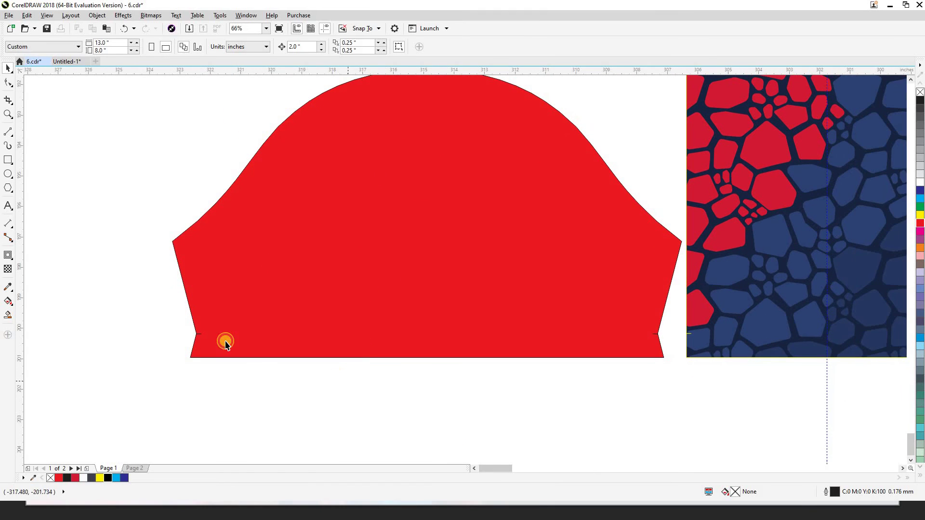
- Draw a cuff rectangle about 16.18 by 0.77 inches across the lower sleeve piece, spanning from the side notches to the hem
left_click(194, 337)
scroll(196, 332, "up", 4)
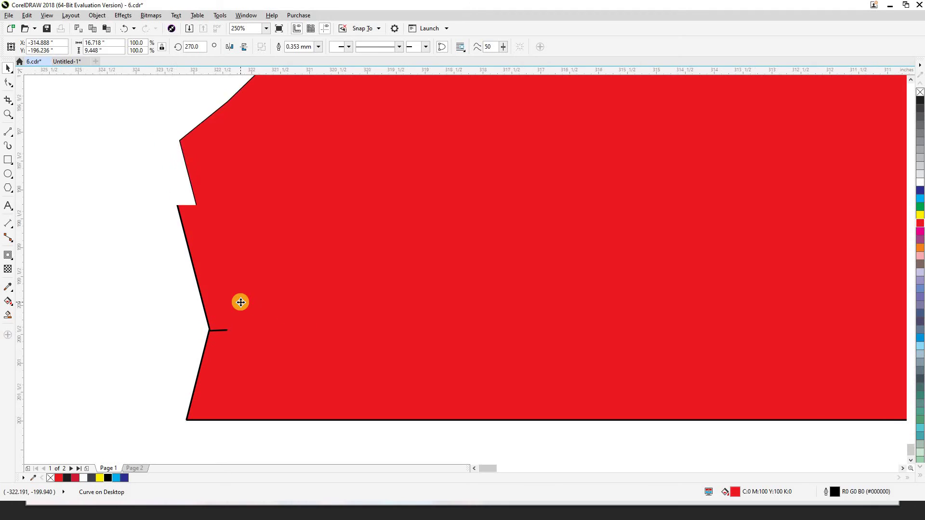
scroll(241, 302, "down", 4)
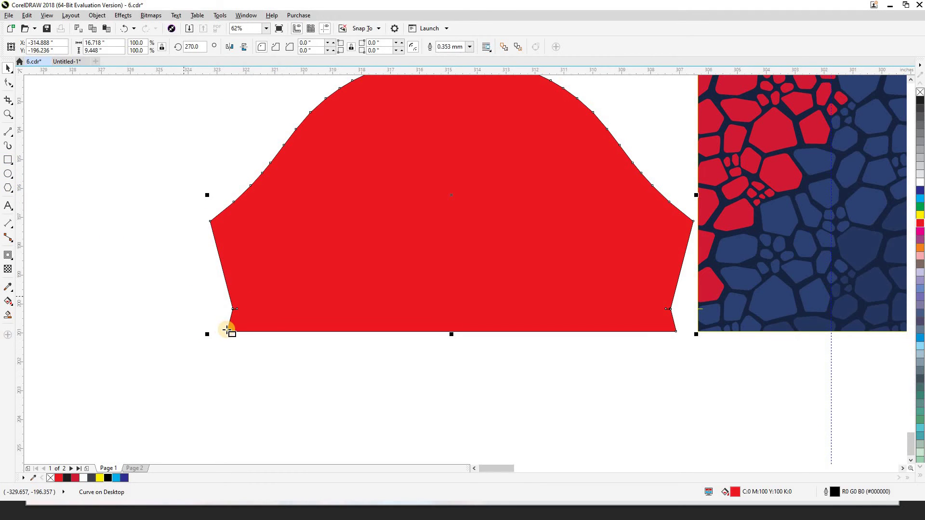
key("F6")
left_click_drag(233, 310, 231, 368)
key("space")
left_click(232, 366)
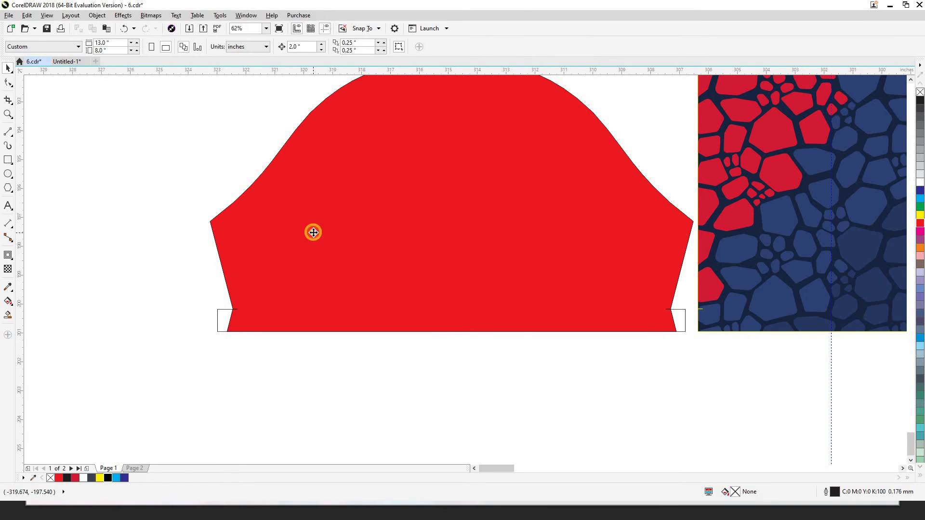
left_click(313, 233)
left_click(238, 337)
- Check in wireframe view how the cuff rectangle's upper edge aligns with the sleeve's side notch
left_click(223, 319)
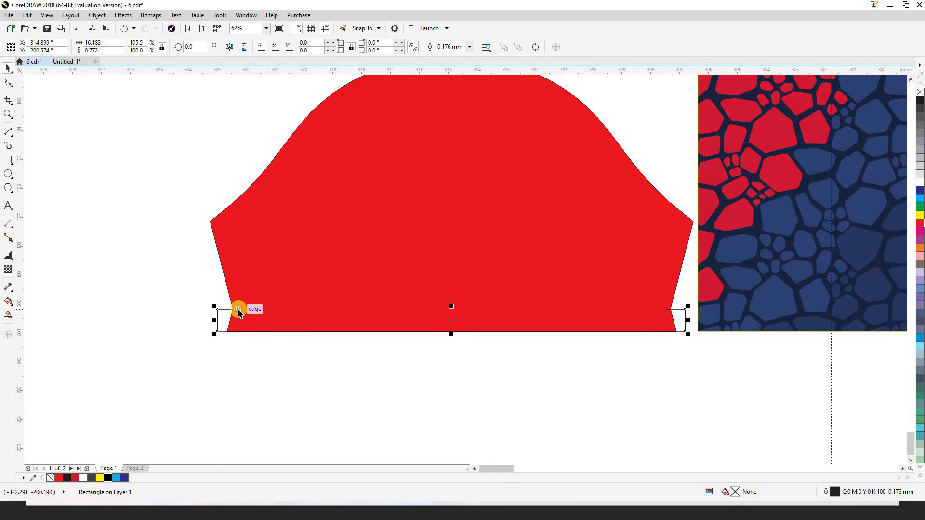
left_click(225, 334)
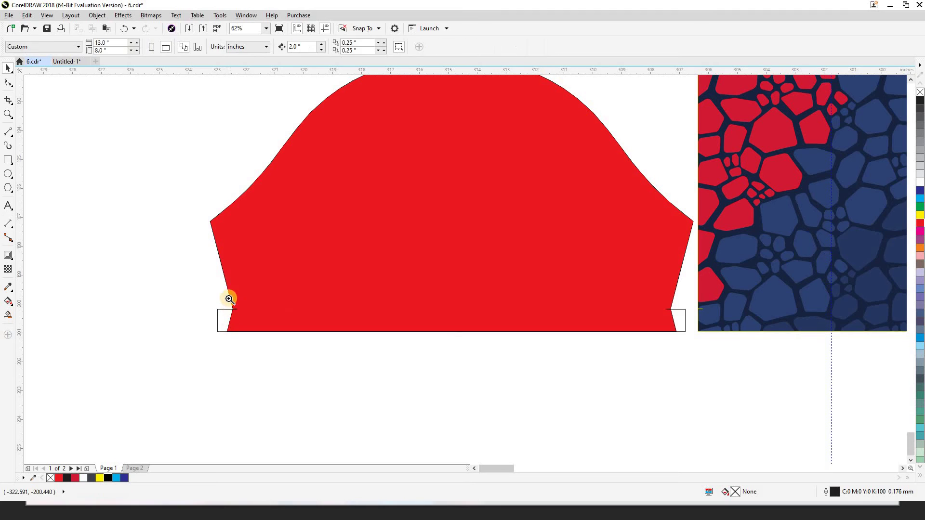
left_click_drag(229, 299, 254, 323)
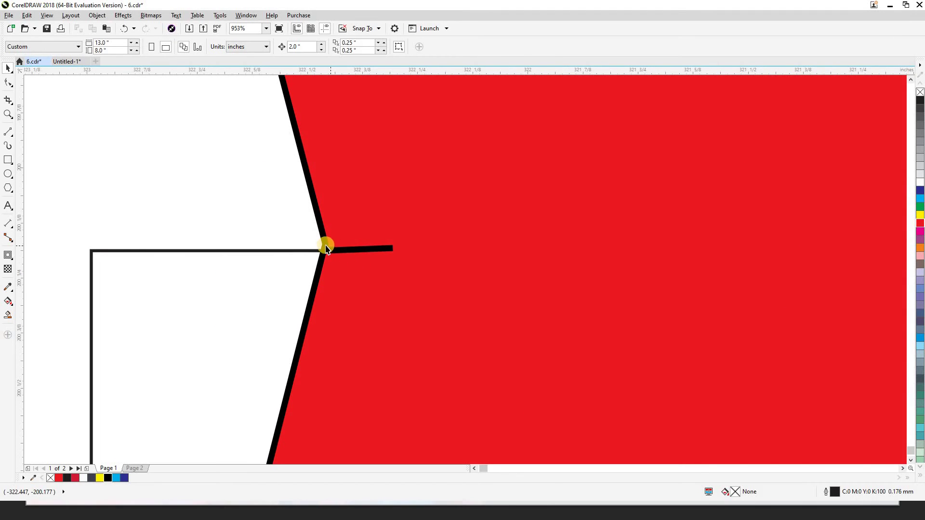
left_click(310, 251)
key("shift+F9")
scroll(317, 254, "down", 2)
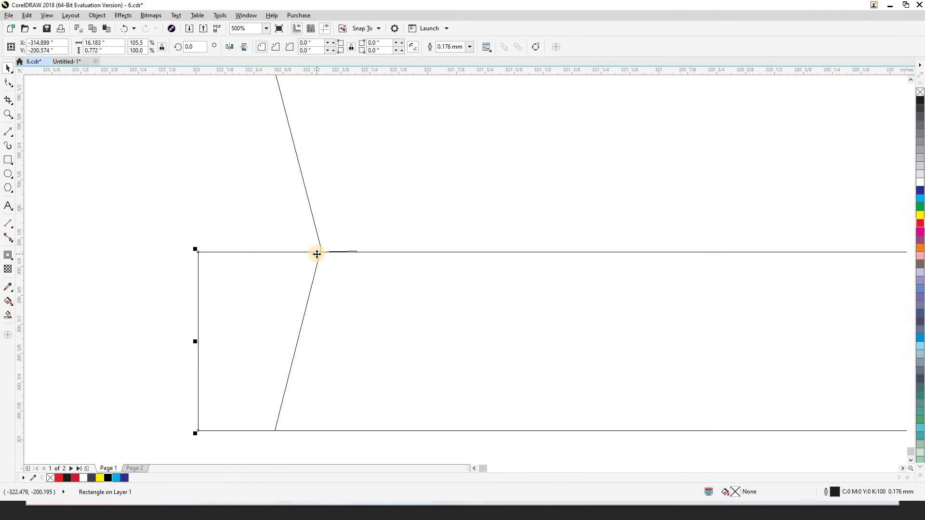
scroll(317, 254, "down", 3)
key("shift+F9")
left_click(322, 290)
left_click_drag(327, 276, 297, 340)
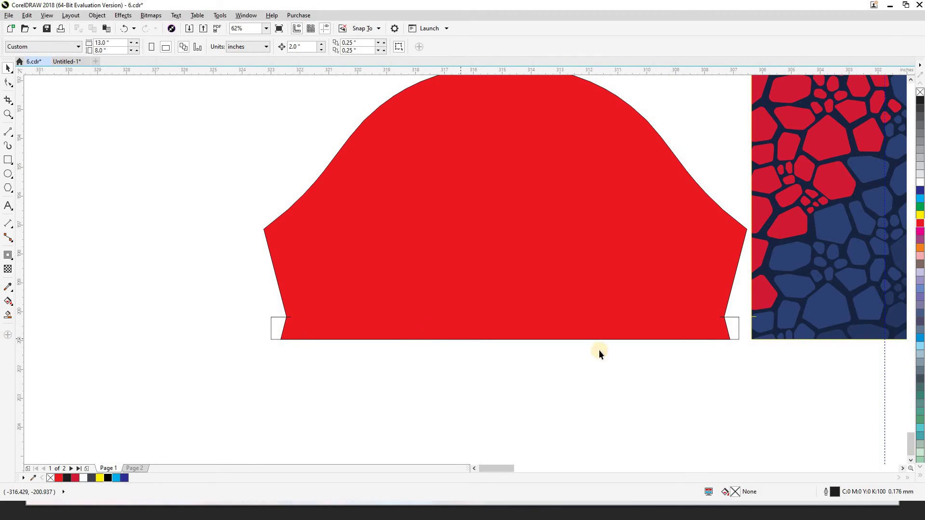
- Fill the cuff rectangle across the lower sleeve piece's hem with black
left_click(735, 328)
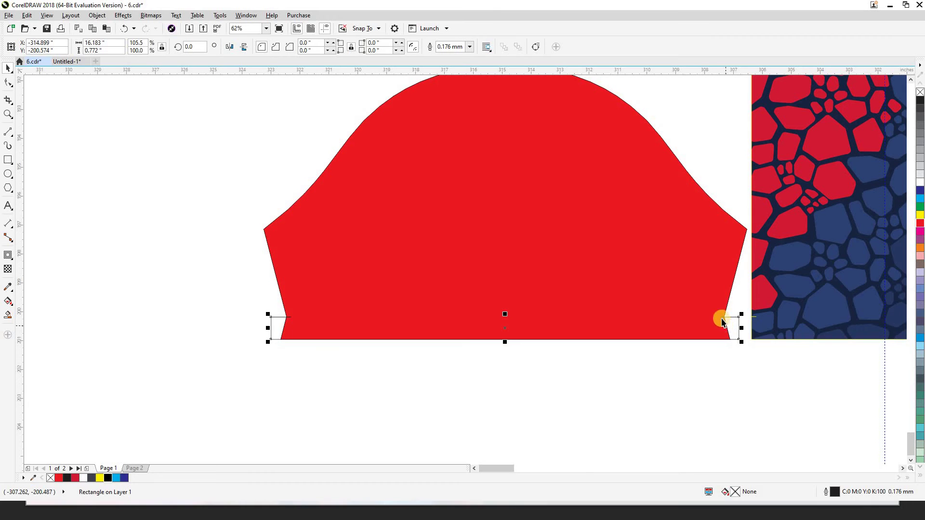
left_click(725, 354)
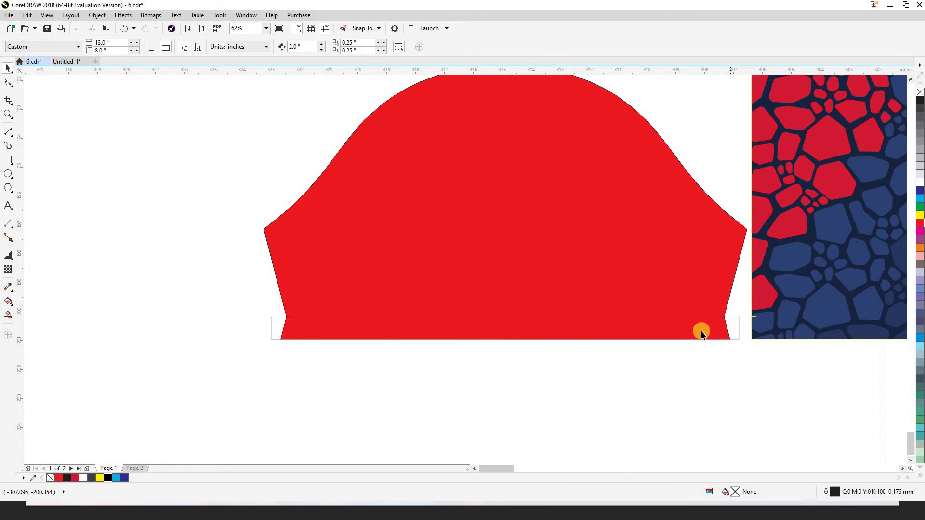
scroll(499, 340, "down", 1)
scroll(499, 340, "down", 1)
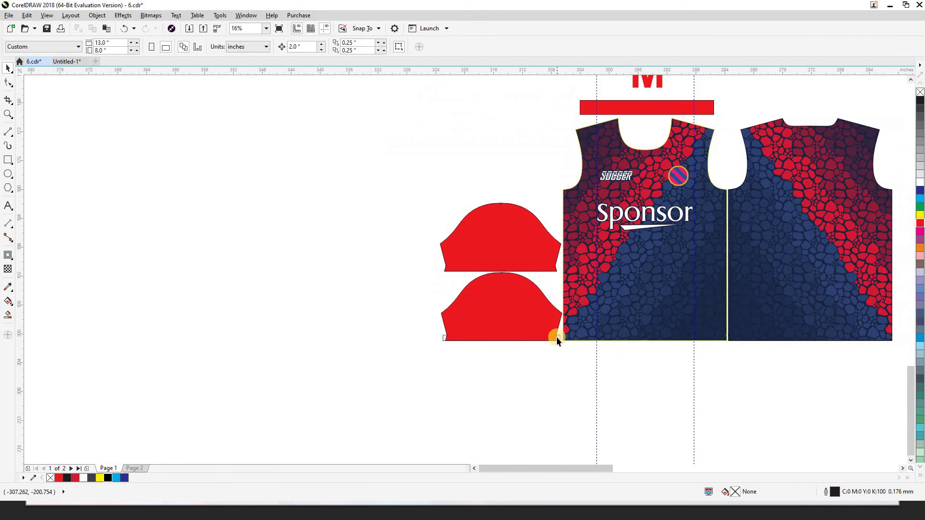
scroll(556, 337, "up", 2)
left_click(570, 337)
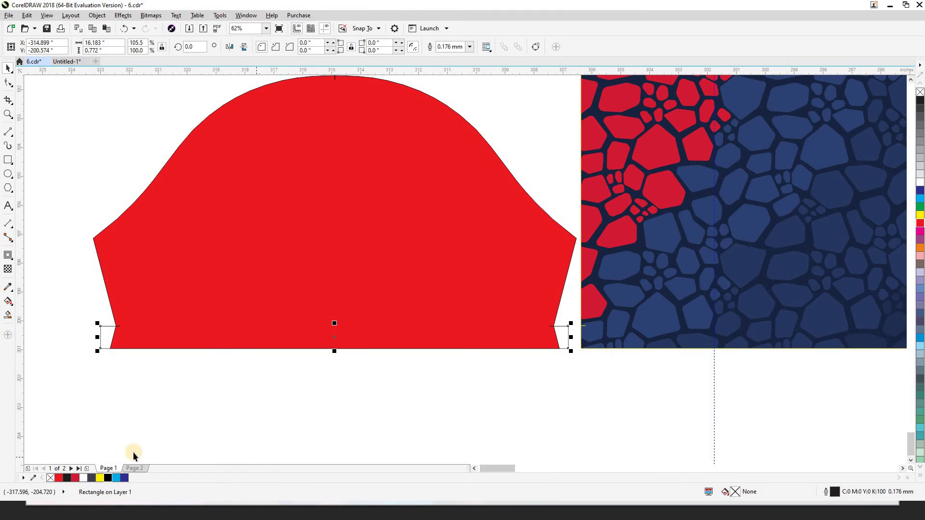
left_click(108, 478)
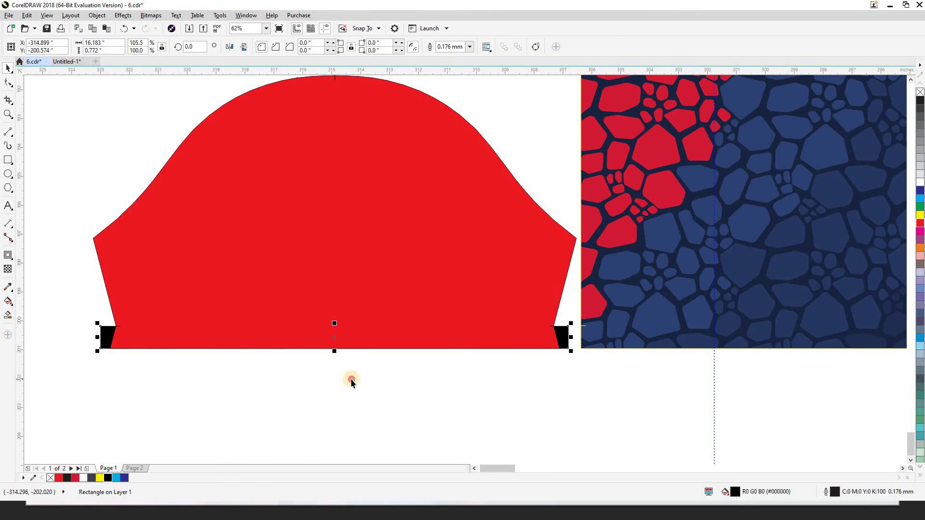
- Set the nudge distance to 18 inches and shift the lower sleeve piece left, off the black cuff rectangle
scroll(470, 348, "down", 1)
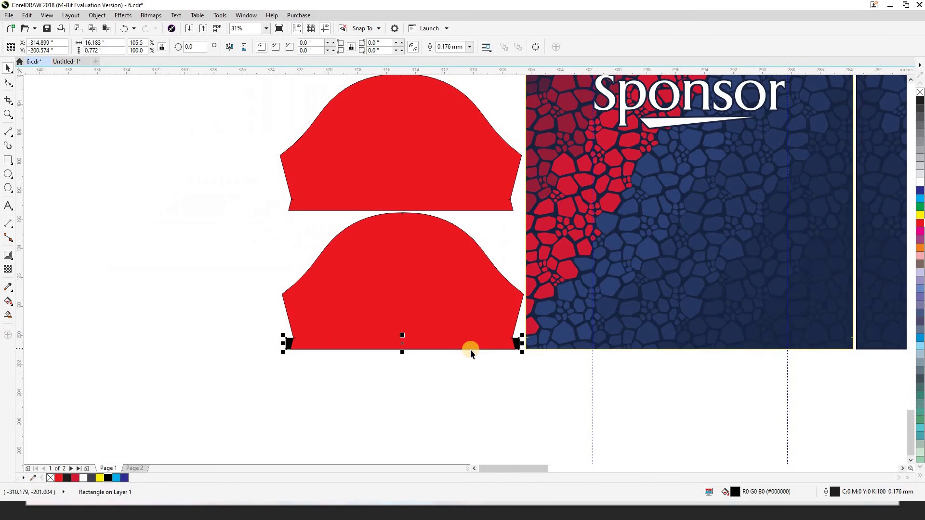
left_click(463, 302)
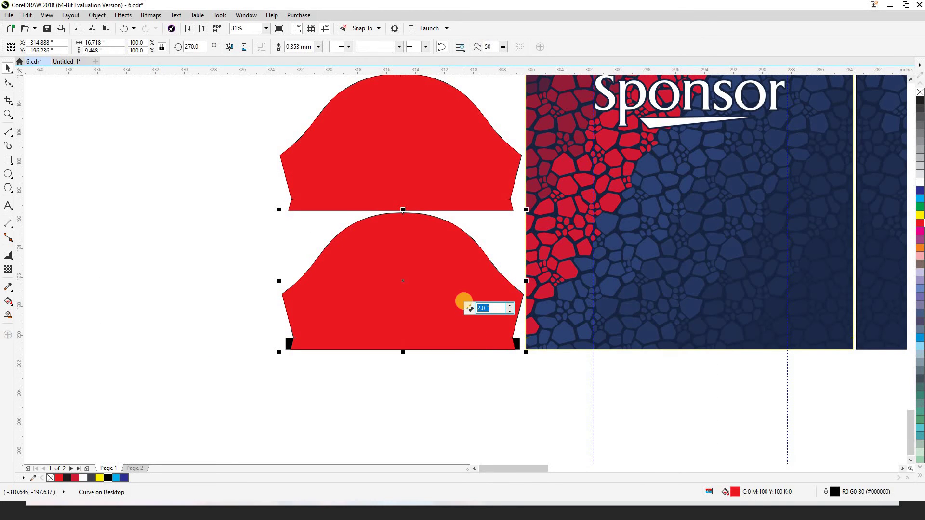
type("18")
key("Left")
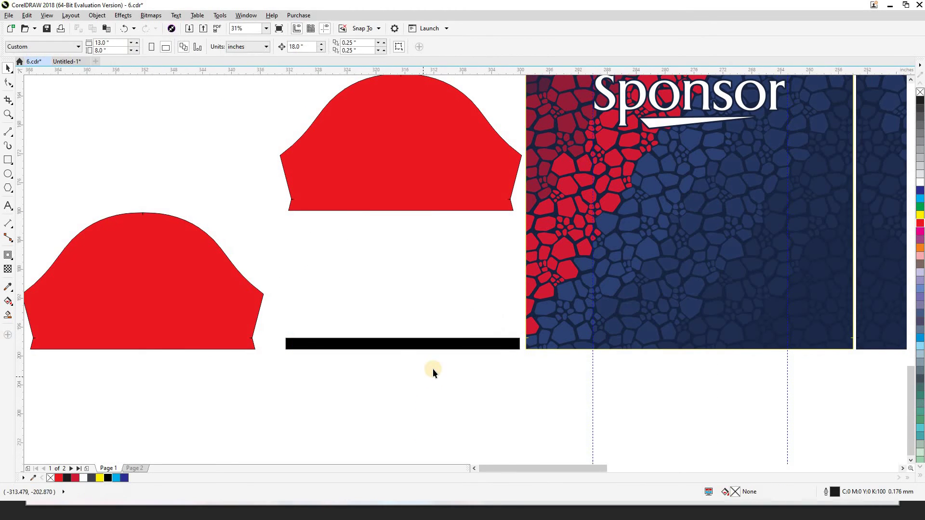
- Create a mirrored duplicate of the black cuff rectangle directly above its upper edge
scroll(434, 369, "down", 1)
left_click(435, 362)
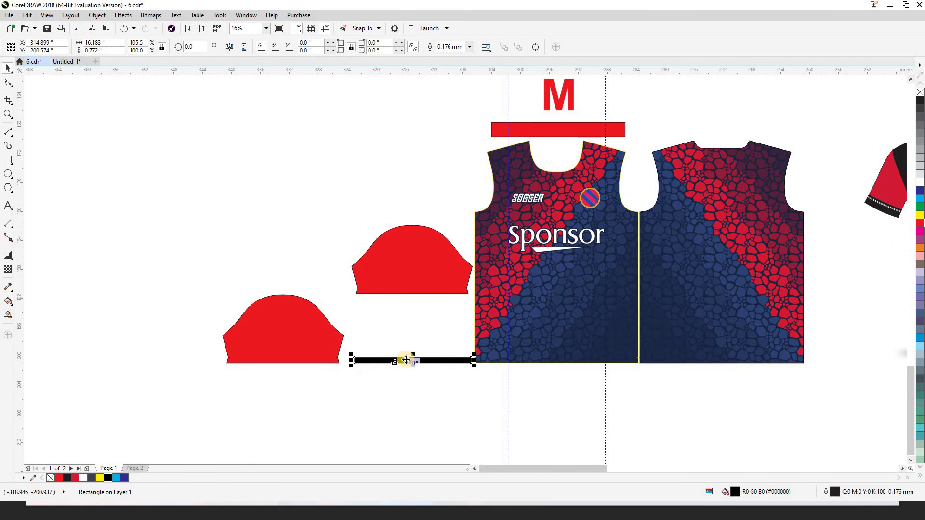
scroll(404, 361, "up", 2)
left_click_drag(432, 377, 435, 344)
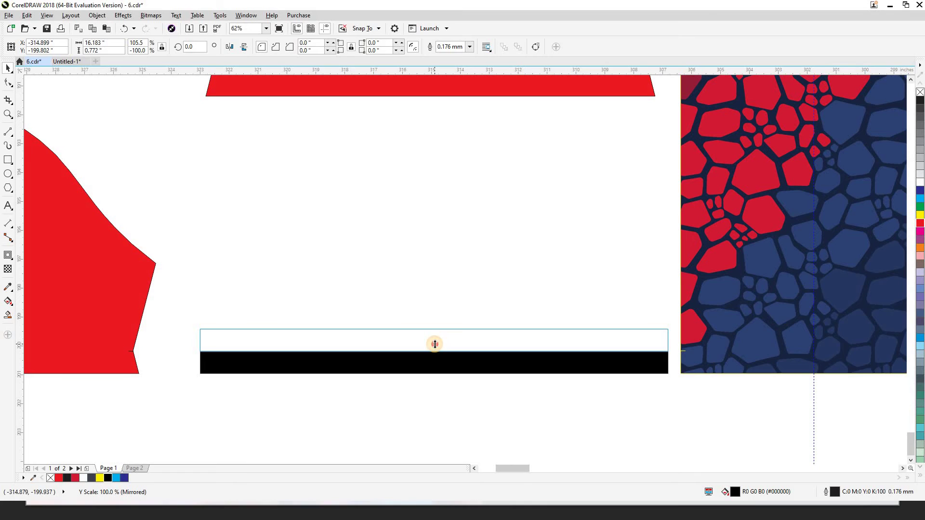
left_click_drag(435, 344, 434, 343)
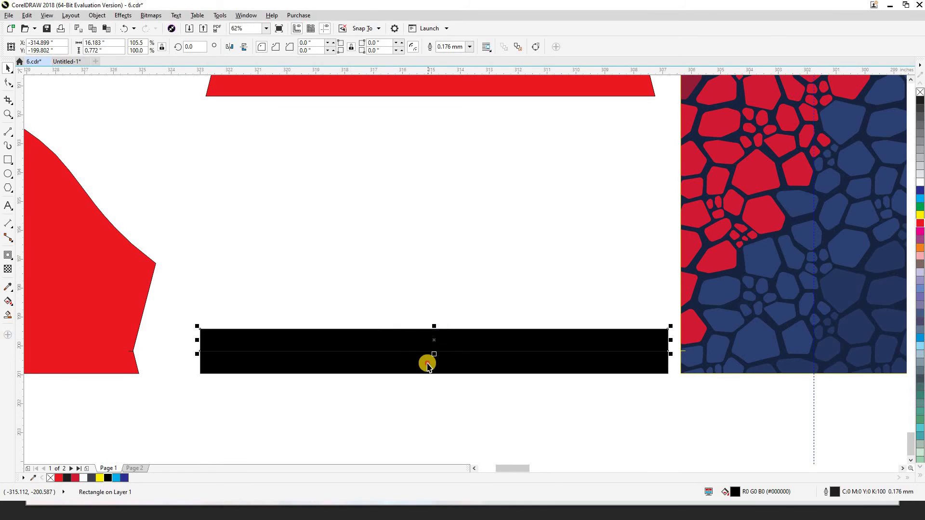
left_click(424, 362, "shift")
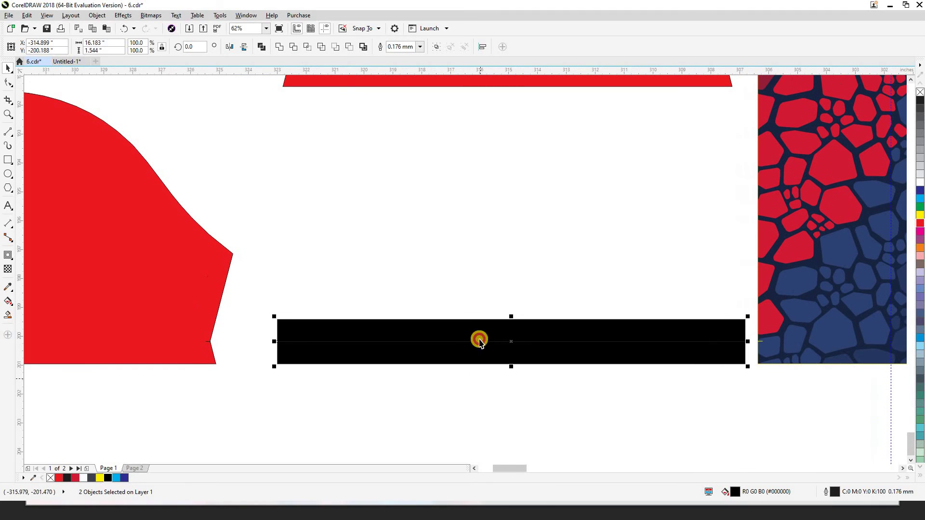
left_click(454, 337)
left_click_drag(454, 336, 454, 295)
key("ctrl+z")
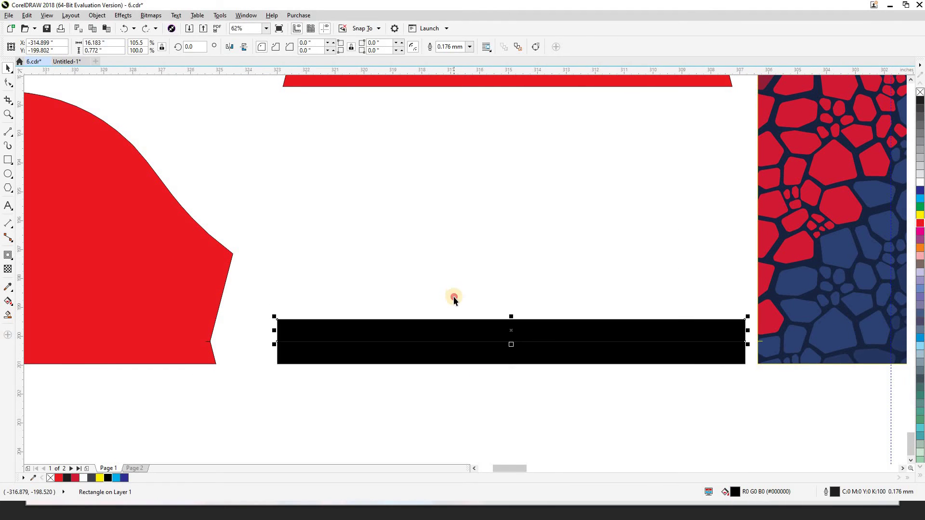
left_click_drag(453, 335, 450, 293)
left_click_drag(450, 294, 450, 336)
- Combine the two stacked black rectangles into one band and shift it 18 inches left onto the sleeve piece
left_click(495, 363, "shift")
key("ctrl+l")
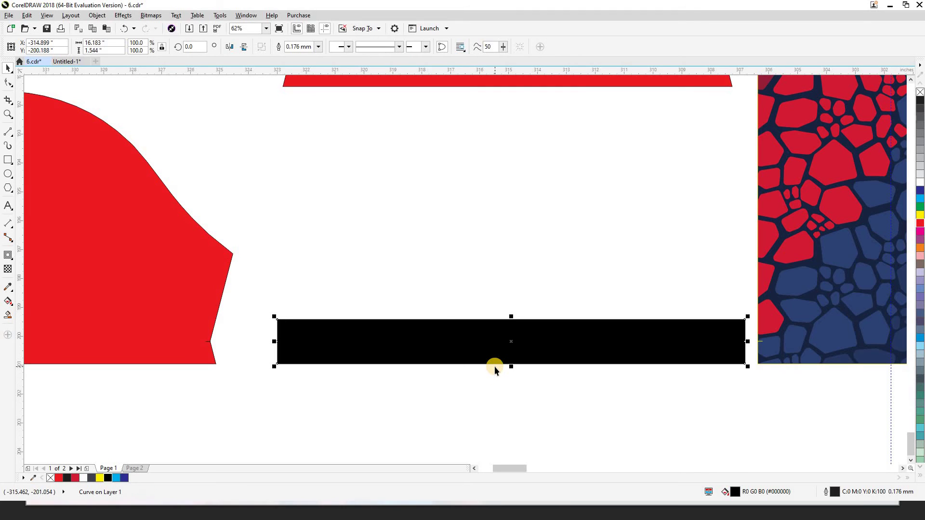
key("Left")
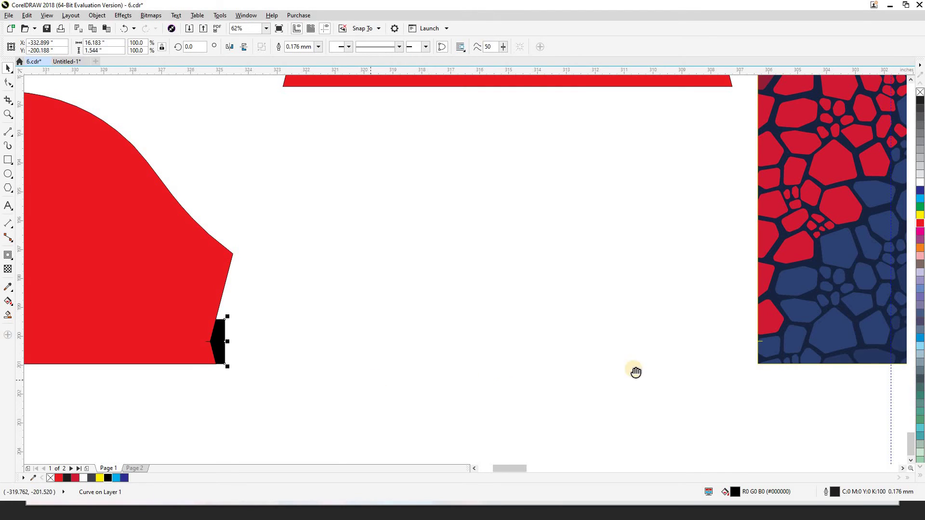
- PowerClip the black band inside the shifted sleeve piece
scroll(634, 372, "left", 3)
key("Escape")
left_click(460, 314)
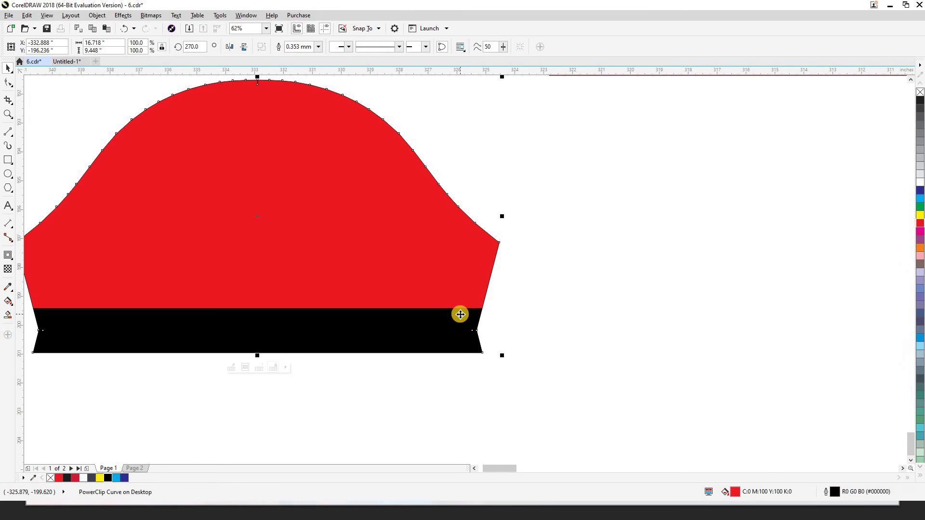
- Align the black-banded sleeve piece horizontally centred beneath the upper sleeve piece
scroll(474, 336, "down", 5)
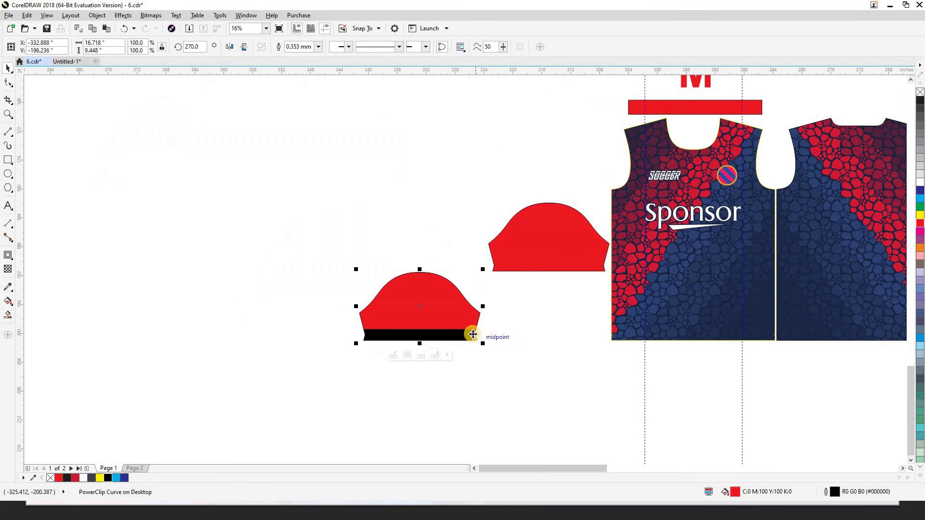
left_click(525, 265, "shift")
key("c")
key("z")
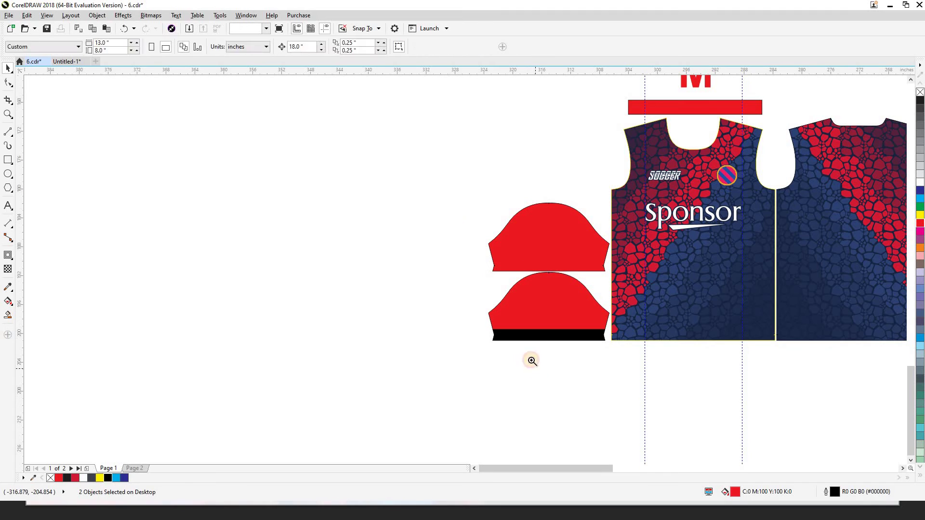
left_click_drag(451, 200, 614, 366)
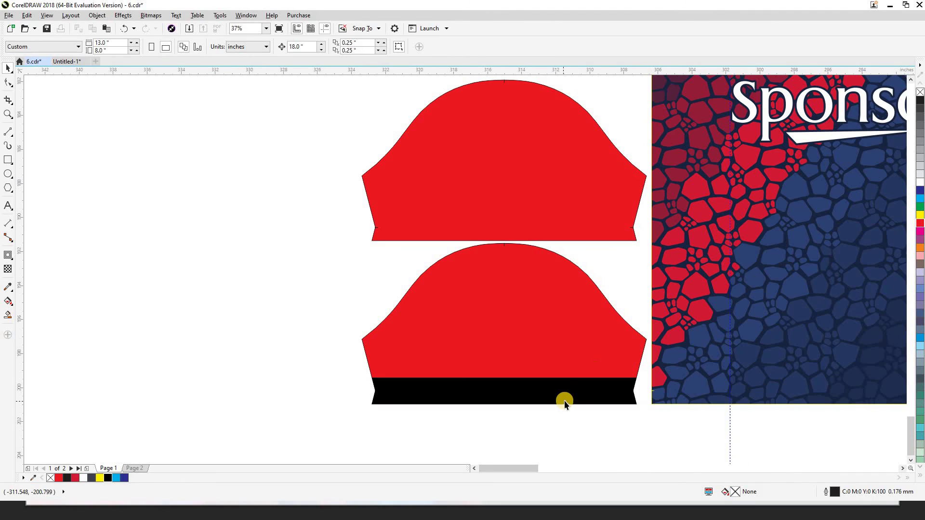
- Place a horizontal guideline through the lower sleeve piece's side notches
scroll(377, 406, "up", 2)
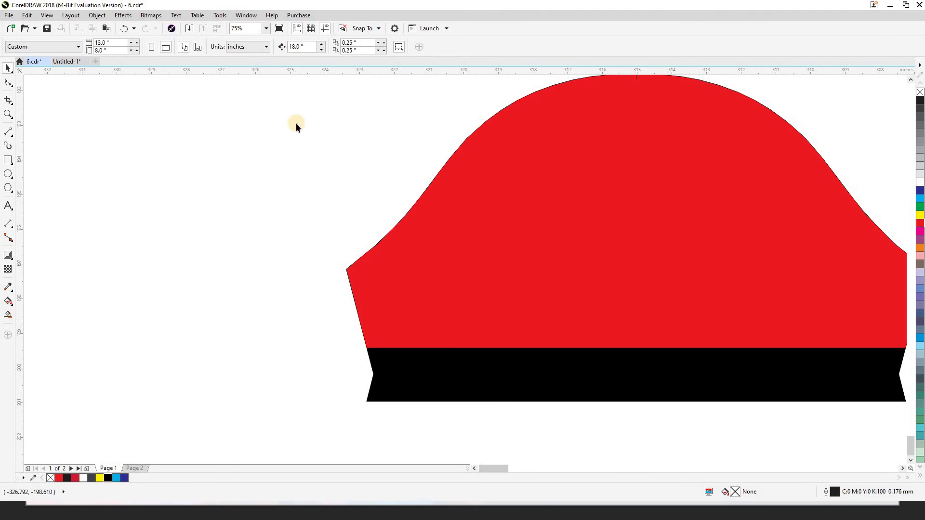
left_click_drag(322, 74, 306, 363)
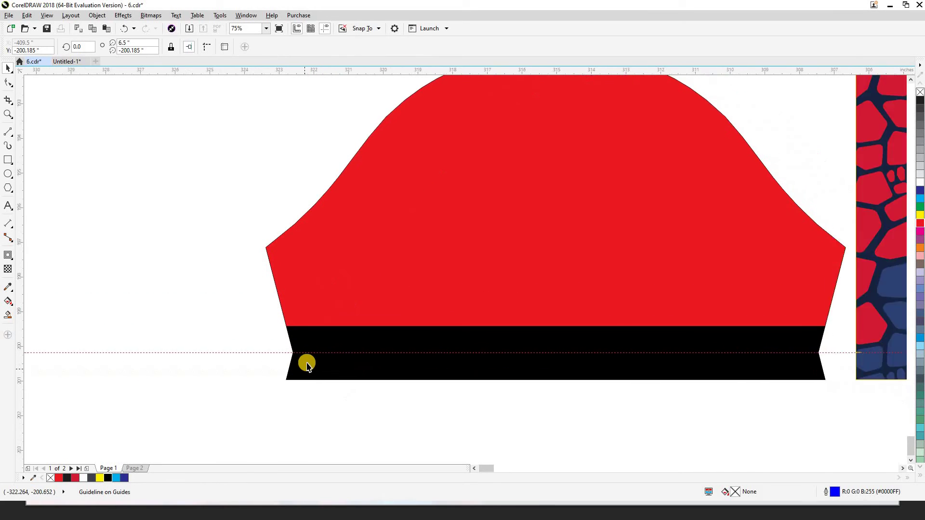
scroll(316, 353, "up", 1)
scroll(313, 360, "down", 1)
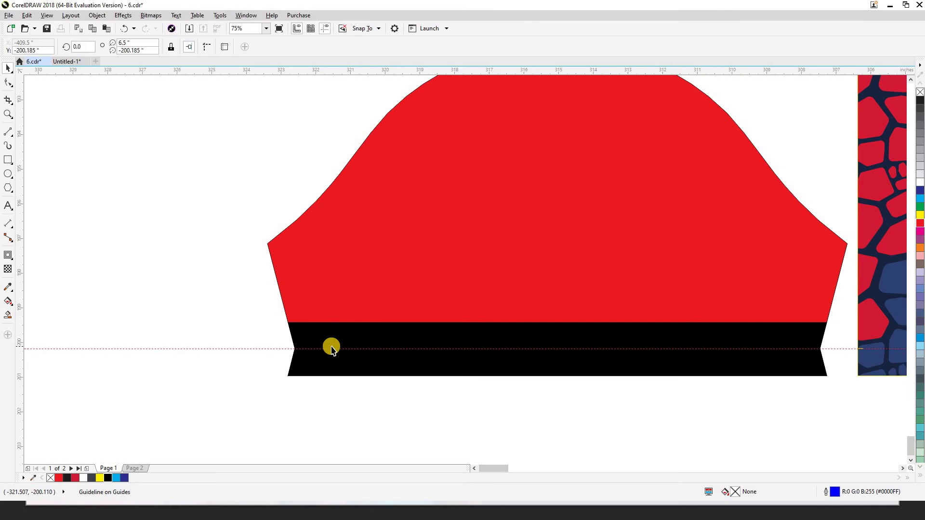
- Compare the black band with the jersey mockup's sleeve cuff and delete the horizontal guideline
scroll(332, 349, "down", 5)
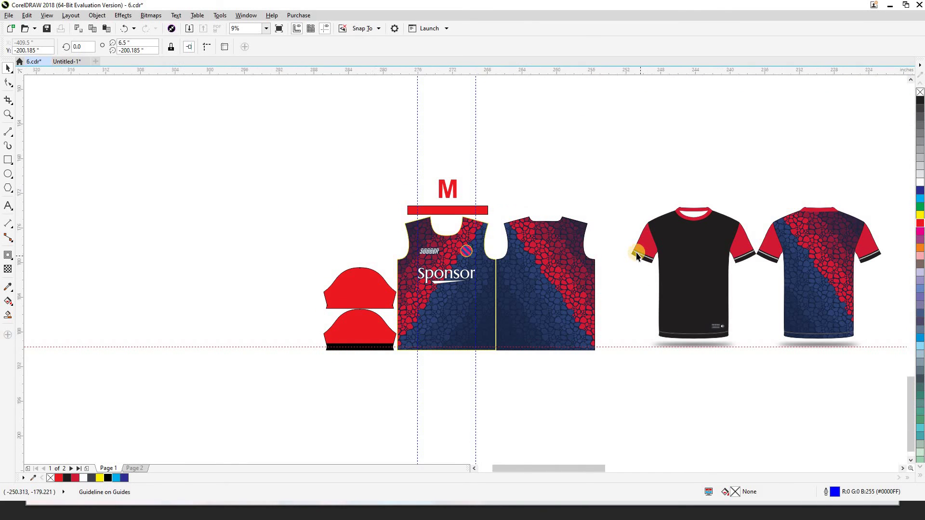
scroll(641, 262, "up", 3)
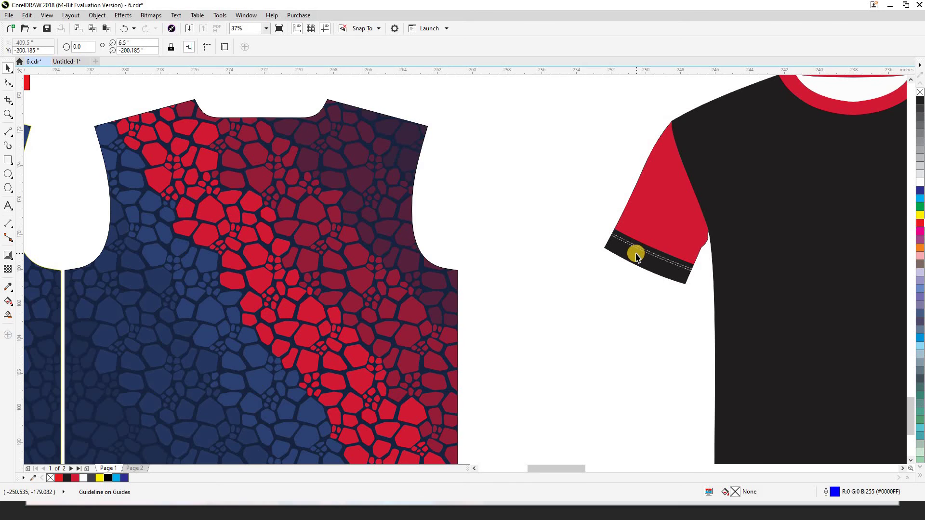
scroll(636, 255, "down", 3)
scroll(361, 345, "up", 3)
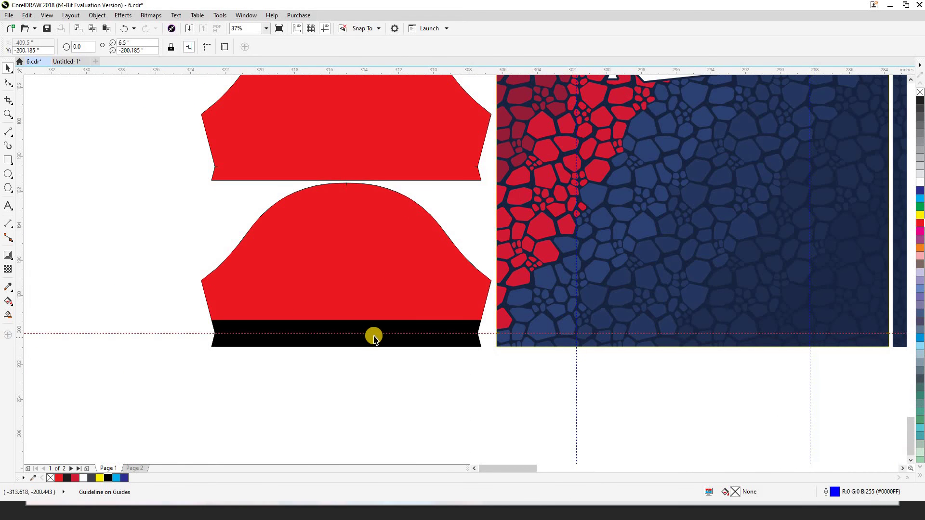
left_click(375, 354)
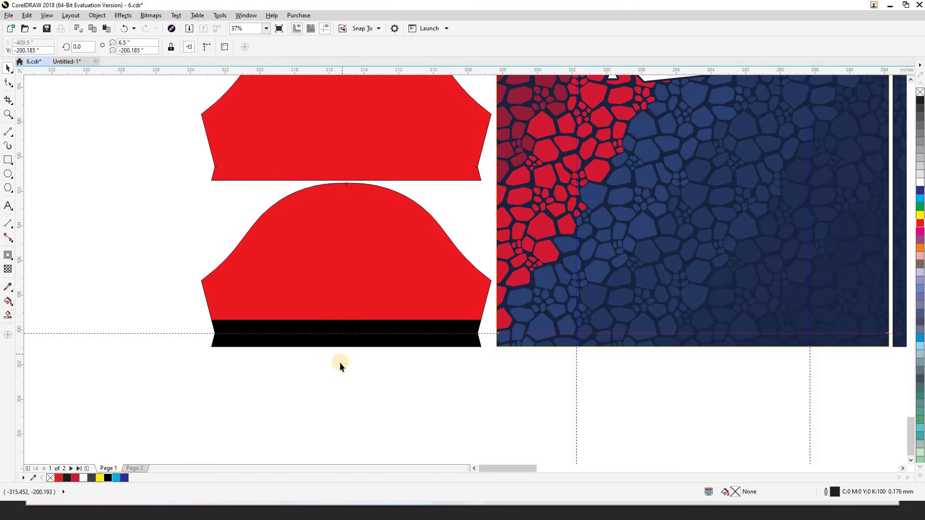
- Draw a rectangle about 4.78 by 0.78 inches from the lower sleeve's side notch down to its hem
scroll(240, 325, "up", 2)
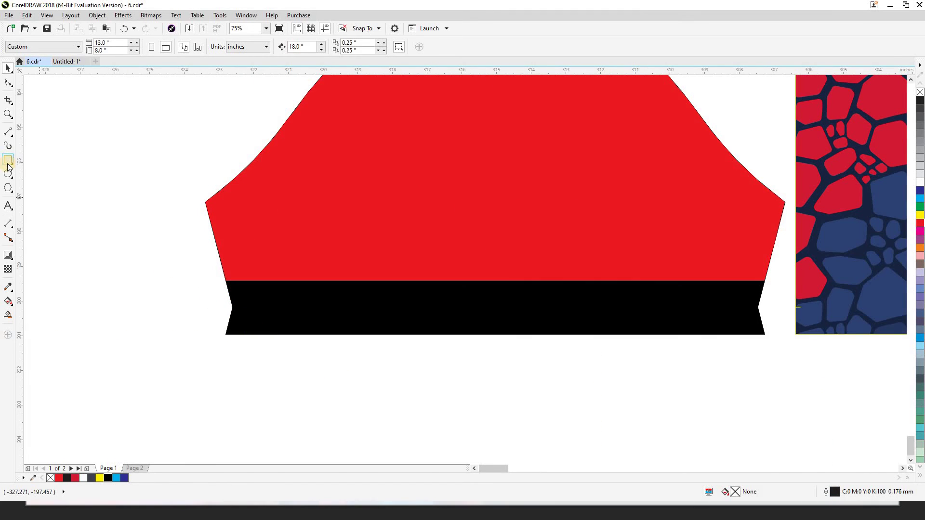
left_click(7, 164)
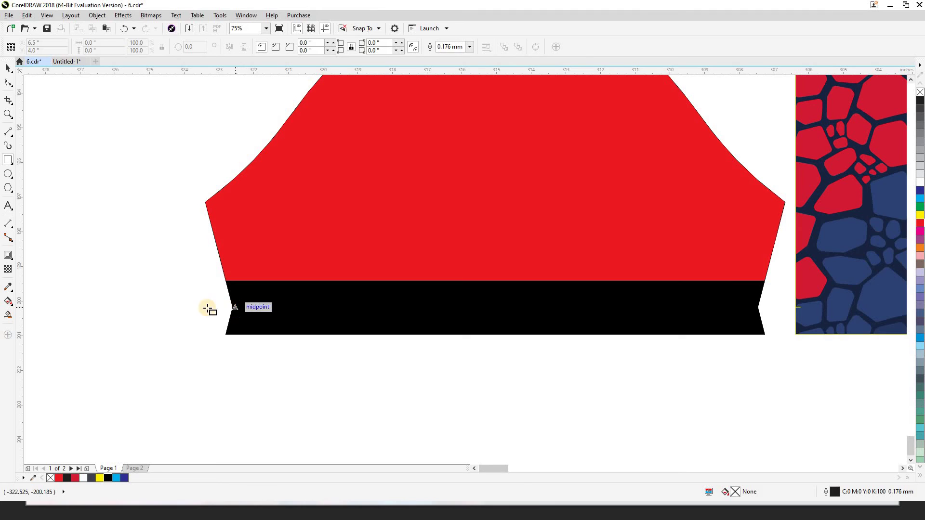
left_click_drag(191, 308, 334, 324)
key("space")
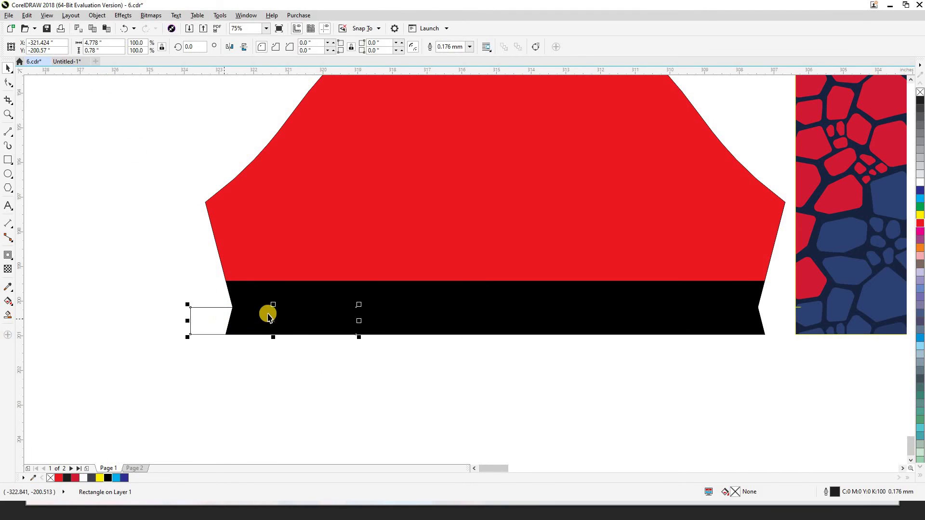
- Remove the double-height black band from the sleeve and widen the new rectangle to about 17.04 inches, past both side edges
left_click(283, 260)
key("ctrl+shift+x")
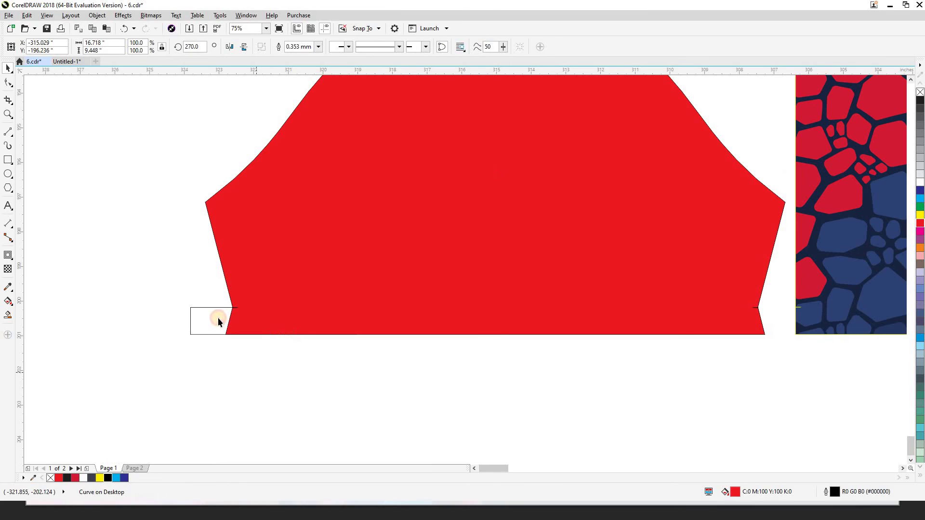
left_click(218, 321)
left_click_drag(359, 320, 781, 321)
- Fill the widened cuff rectangle with black and PowerClip it inside the lower sleeve piece
left_click(108, 478)
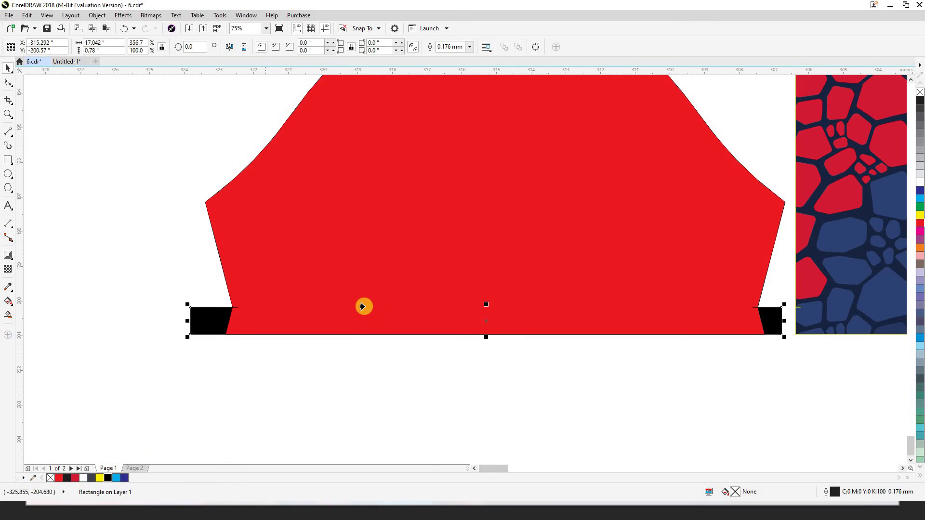
left_click(362, 306)
left_click(384, 384)
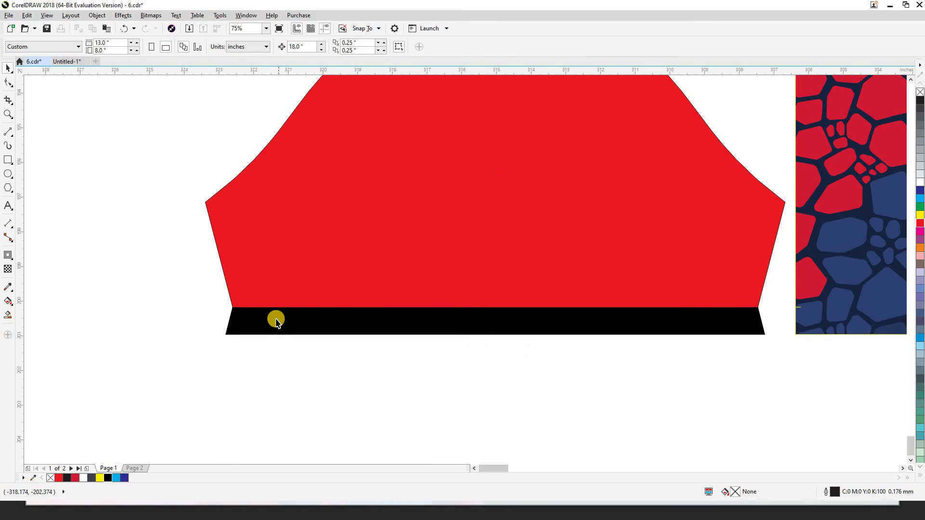
- Take the black cuff rectangle back out of the lower sleeve piece
left_click(378, 327)
scroll(335, 348, "down", 5)
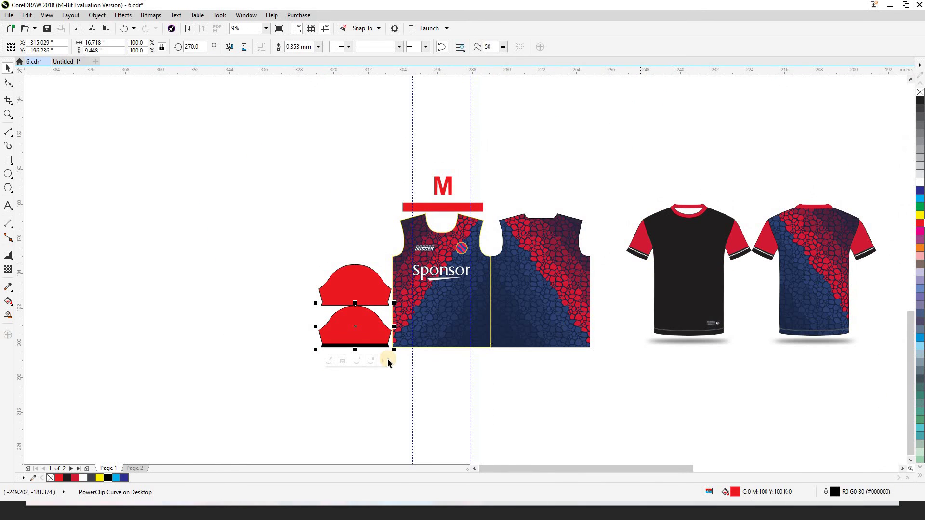
scroll(322, 352, "up", 2)
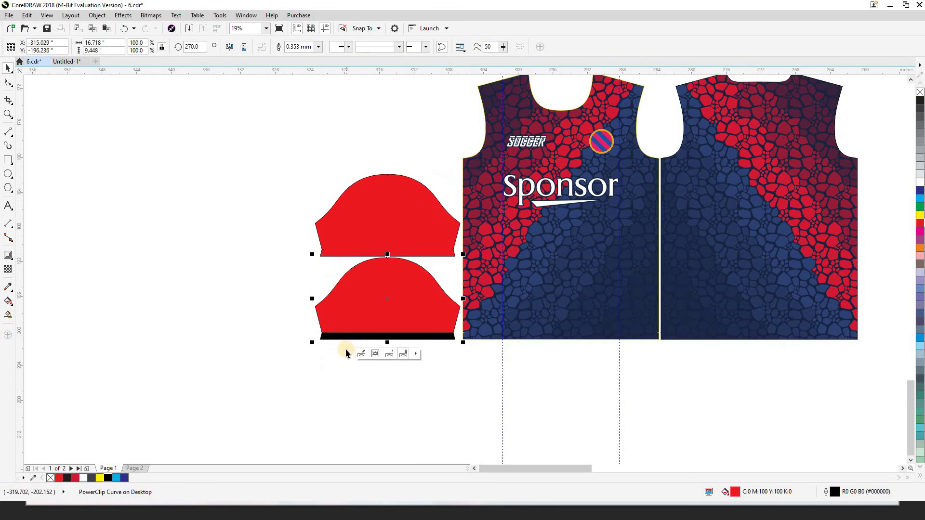
left_click(326, 381)
left_click(389, 349, "ctrl")
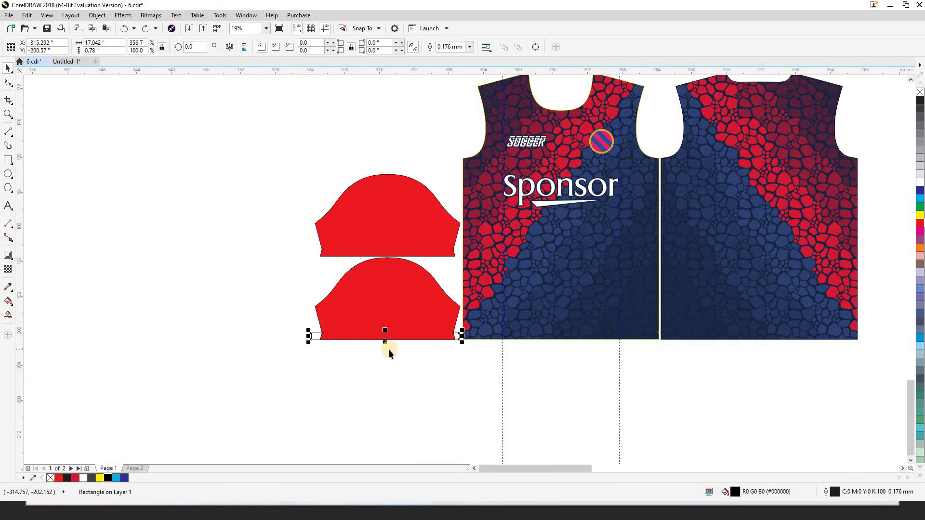
- Undo the cuff changes to restore the double-height black band on the lower sleeve, and delete the leftover small outline rectangle beside it
key("ctrl+z")
key("ctrl+z")
left_click(294, 371)
left_click(311, 336)
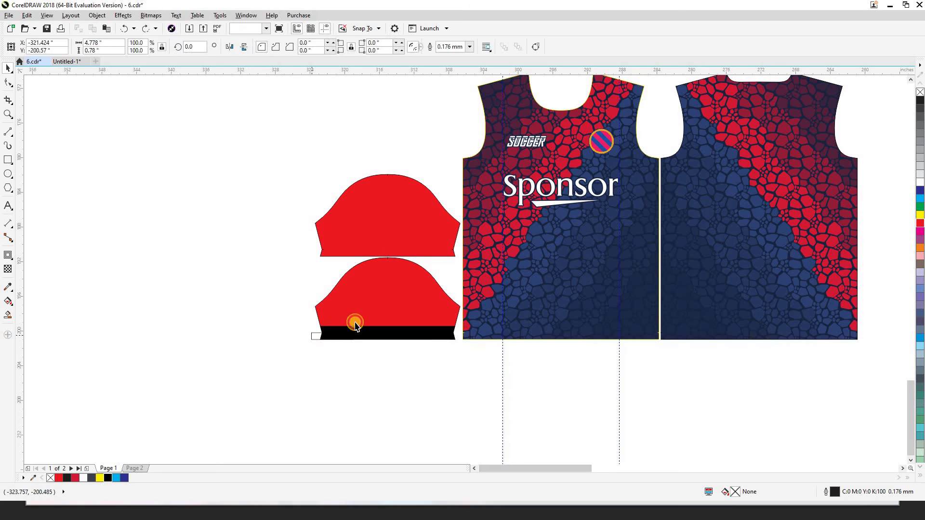
key("Delete")
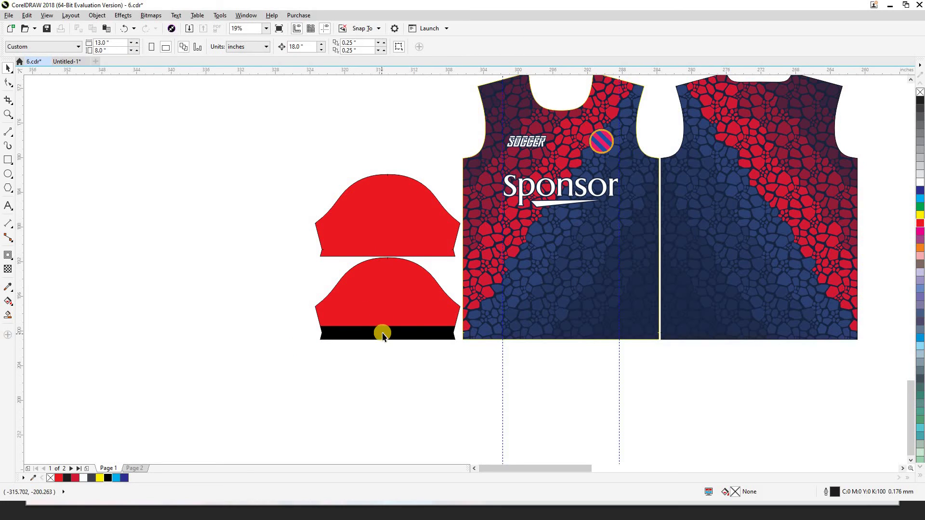
- Copy the black cuff band from the lower sleeve and align the copy with the upper sleeve's bottom edge
left_click(383, 333, "ctrl")
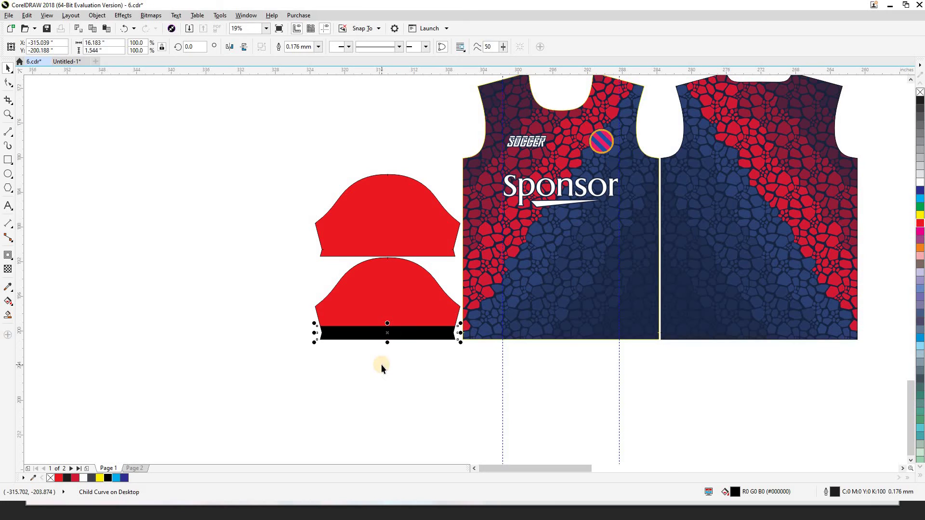
left_click(381, 365)
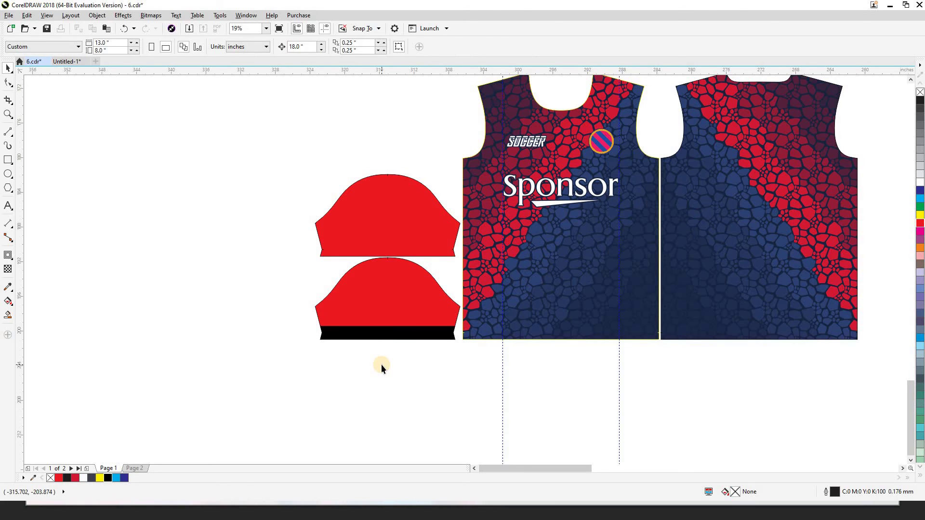
key("ctrl+v")
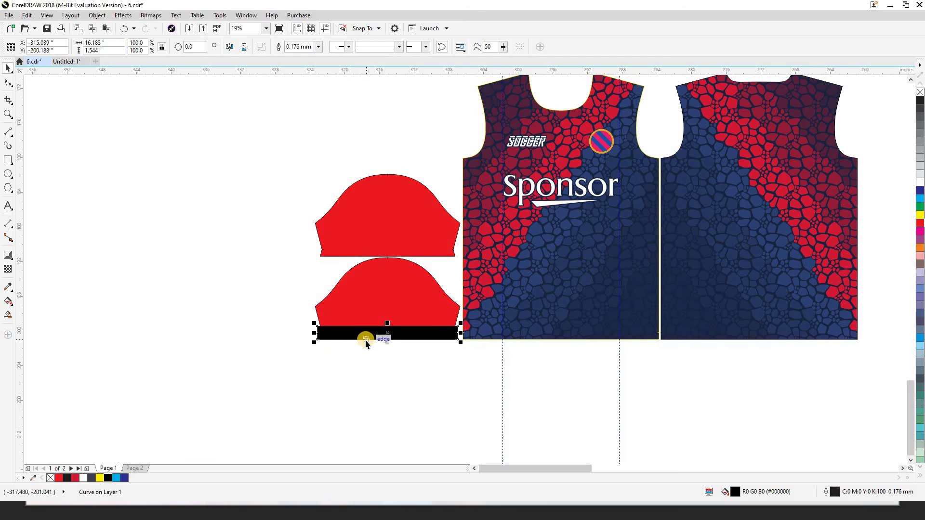
left_click_drag(365, 339, 377, 229)
left_click(378, 230, "shift")
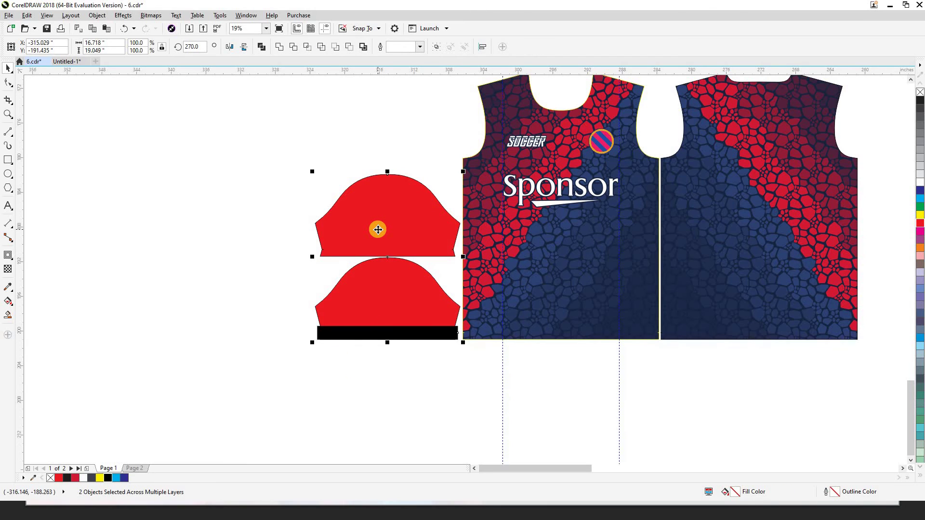
key("b")
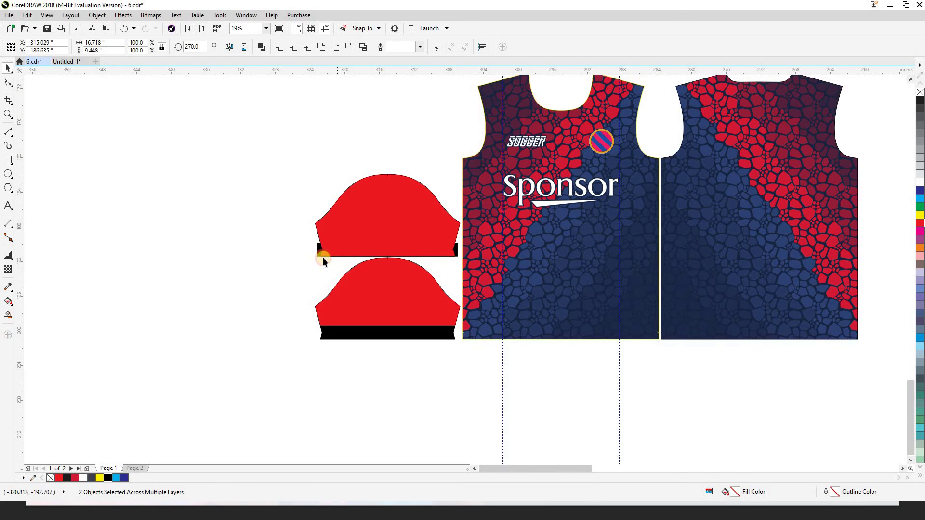
- PowerClip the copied black cuff band inside the upper red sleeve piece
left_click(321, 251)
scroll(323, 257, "up", 3)
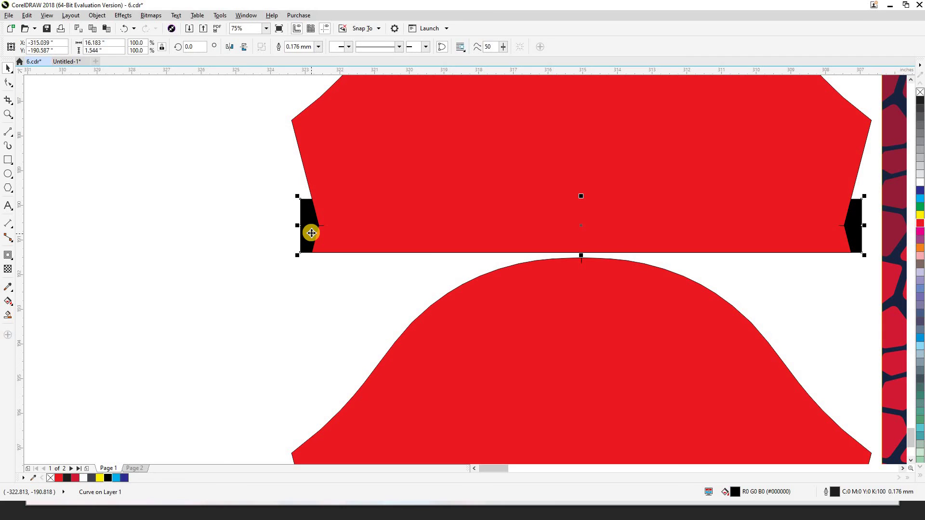
key("Escape")
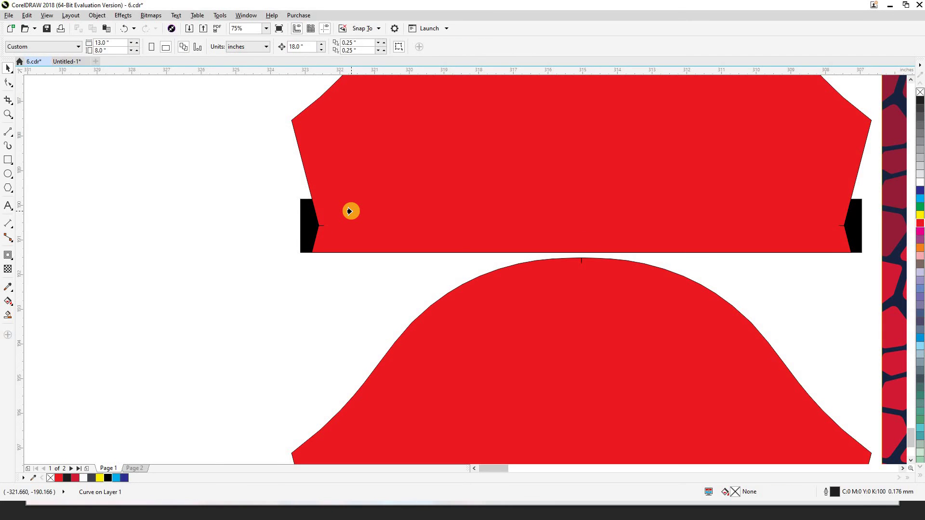
left_click(351, 211)
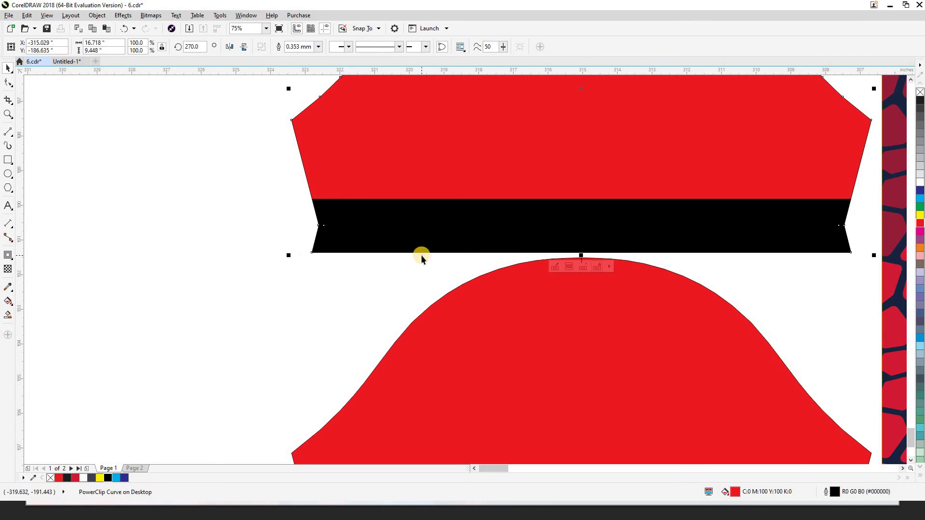
scroll(457, 241, "down", 3)
left_click(430, 341)
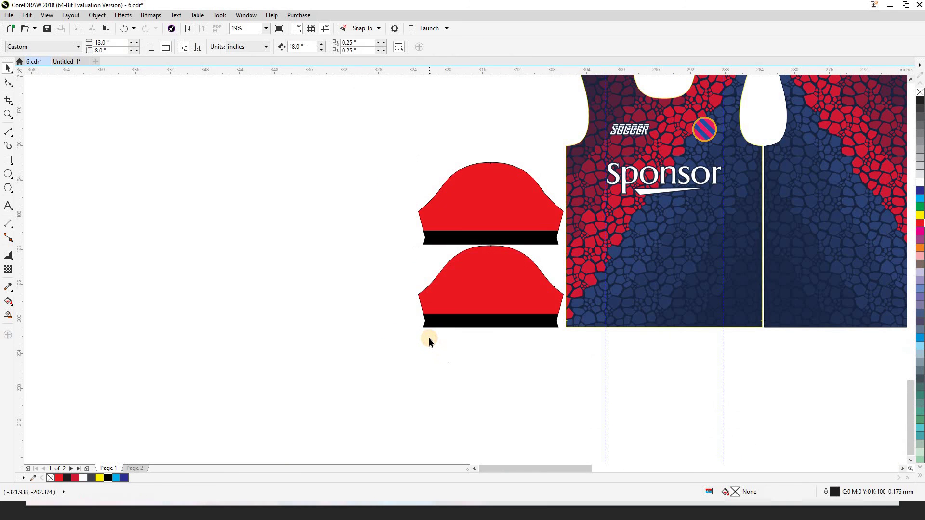
- Place a copy of the black mockup's ORIGINAL SOCCER label near the lower right corner of the front jersey piece
scroll(430, 340, "down", 2)
key("shift+F9")
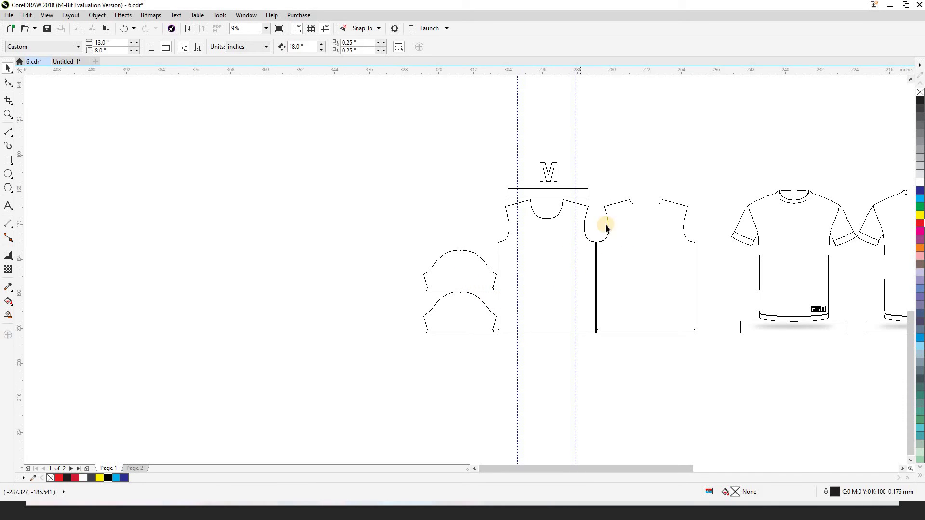
key("shift+F9")
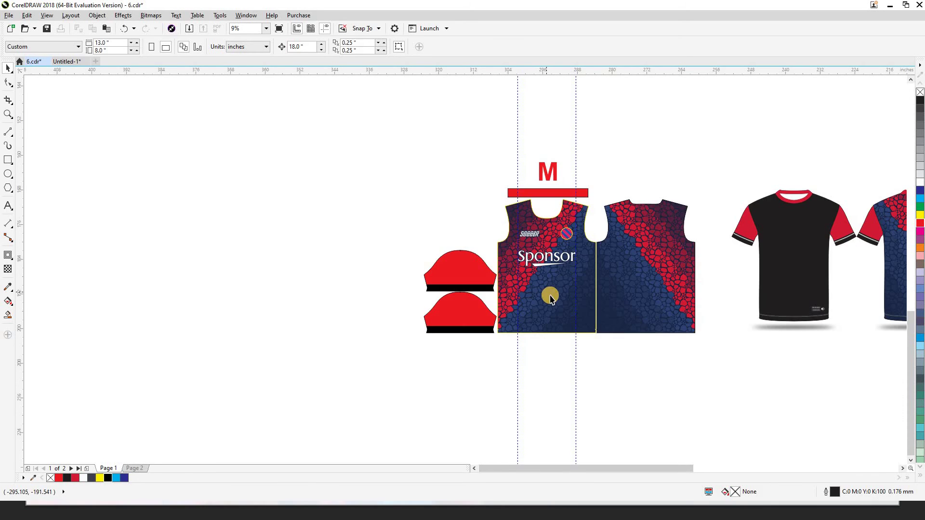
key("shift+F9")
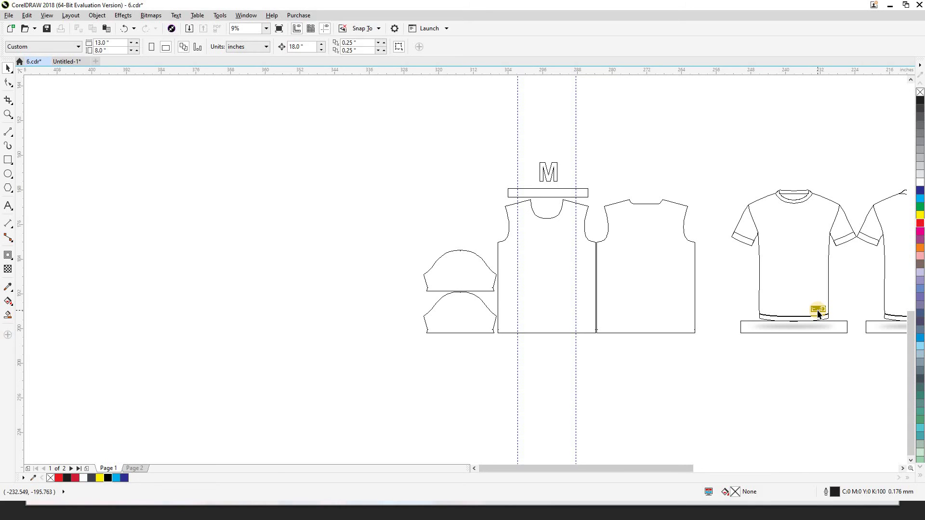
key("shift+F9")
left_click_drag(818, 313, 586, 327)
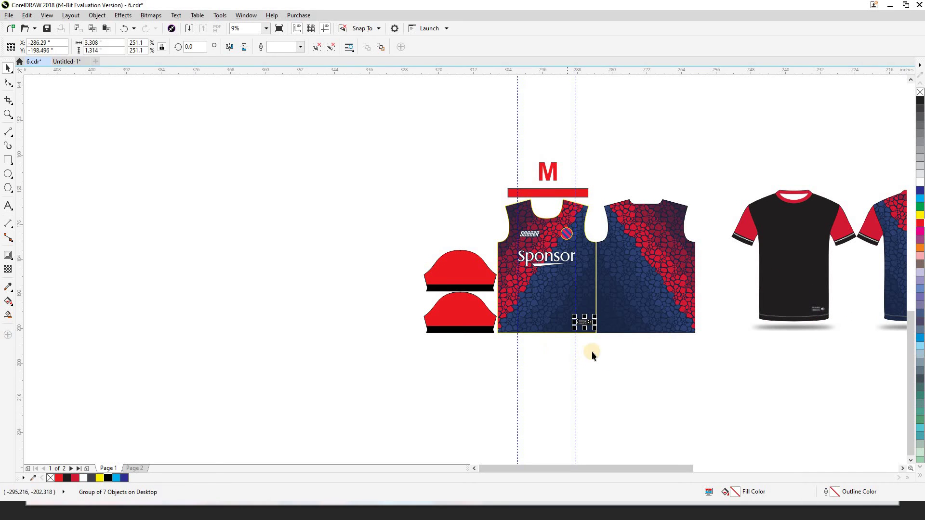
left_click(591, 355)
- Add a horizontal guideline at the hem notch on the front piece's right side edge, at about -200.172 inches
key("F2")
mouse_move(554, 294)
left_mouse_down()
mouse_move(609, 345)
mouse_move(592, 316)
left_mouse_up()
left_click(528, 318)
left_click(554, 388)
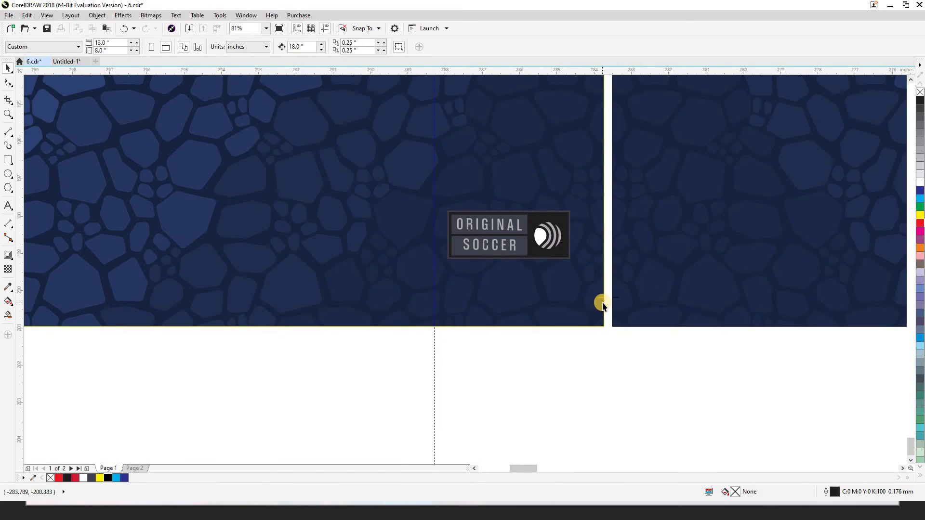
scroll(602, 304, "up", 3)
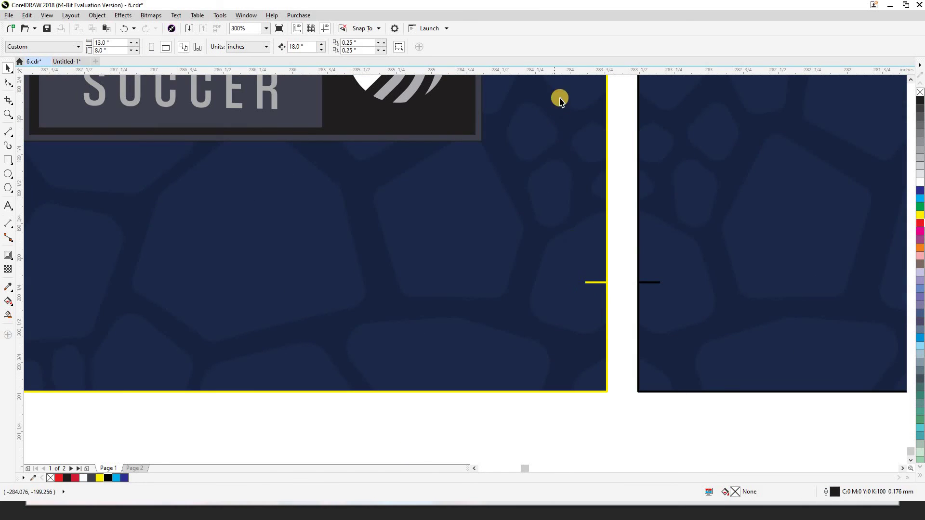
left_click_drag(559, 70, 597, 282)
scroll(596, 289, "down", 5)
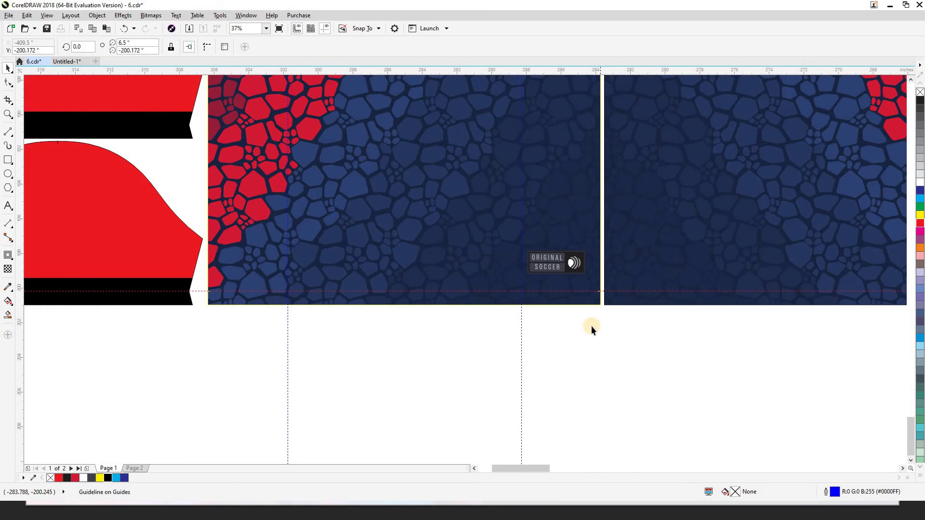
left_click(562, 281)
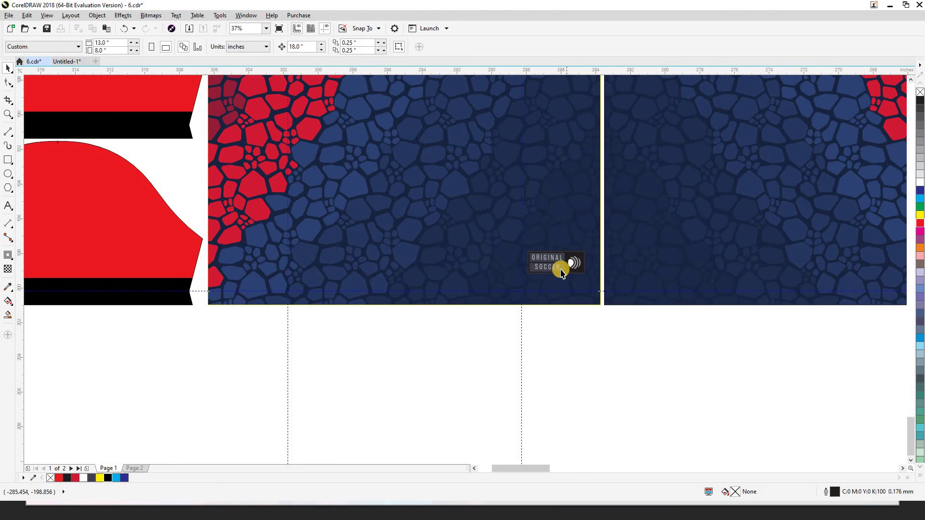
- Align the ORIGINAL SOCCER label with the front jersey piece's right and bottom edges
left_click(560, 268)
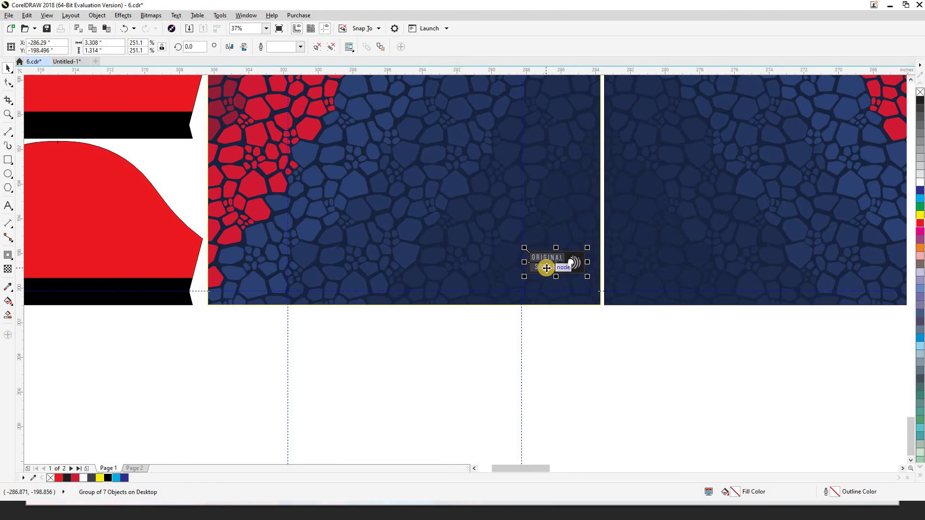
scroll(549, 265, "up", 4)
scroll(574, 257, "down", 2)
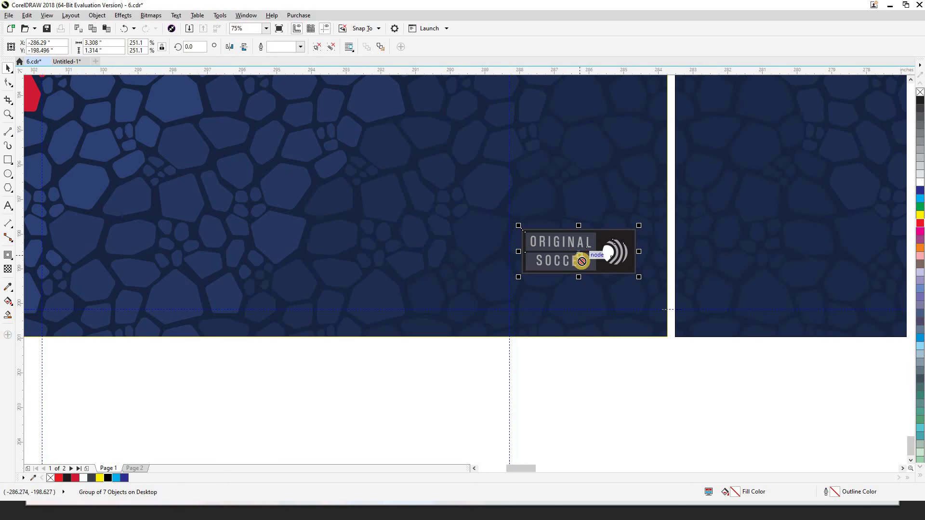
left_click_drag(582, 262, 627, 357)
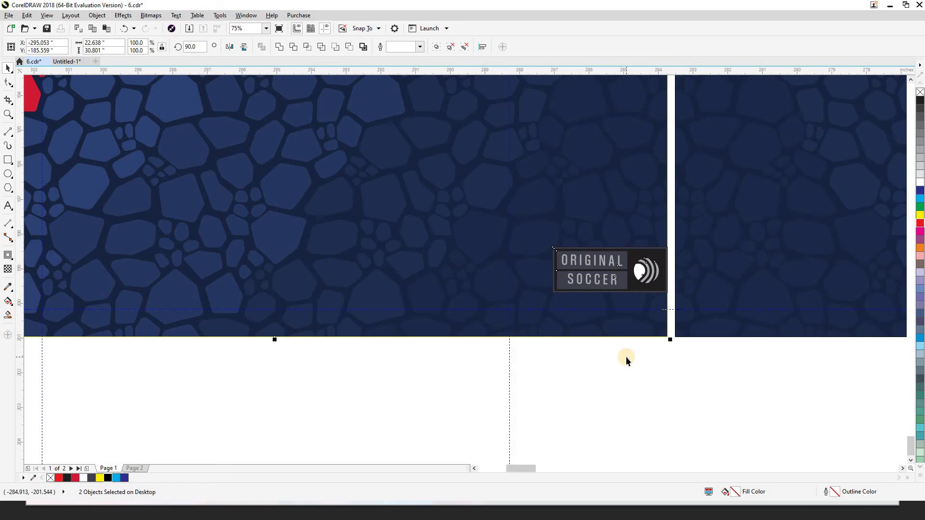
left_click(625, 356)
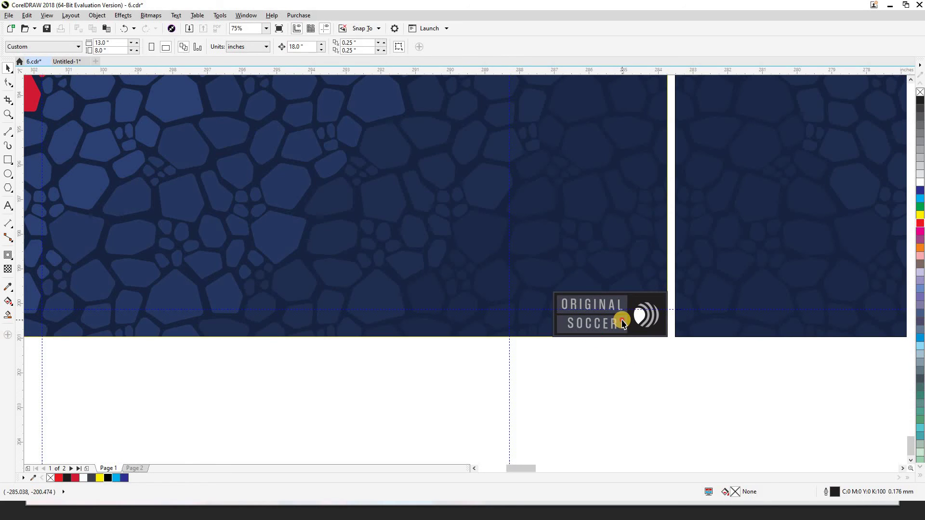
left_click(622, 322)
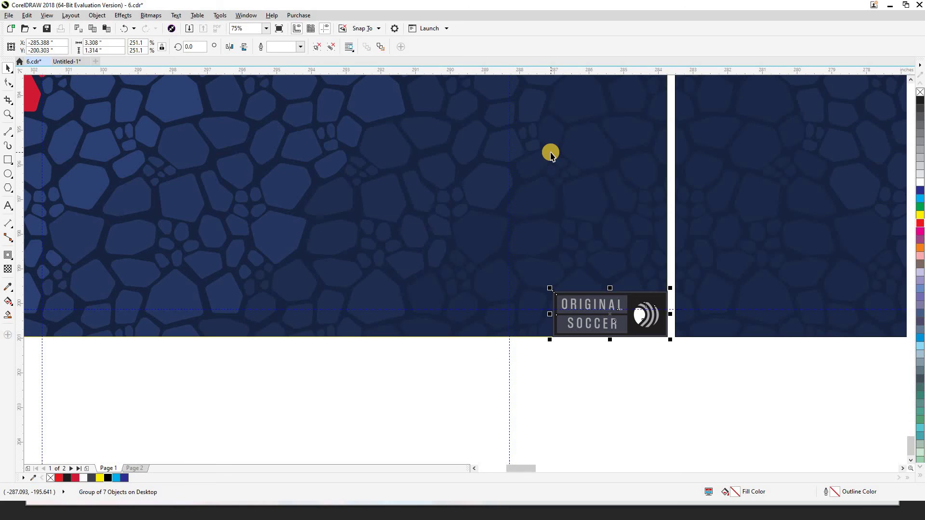
key("Escape")
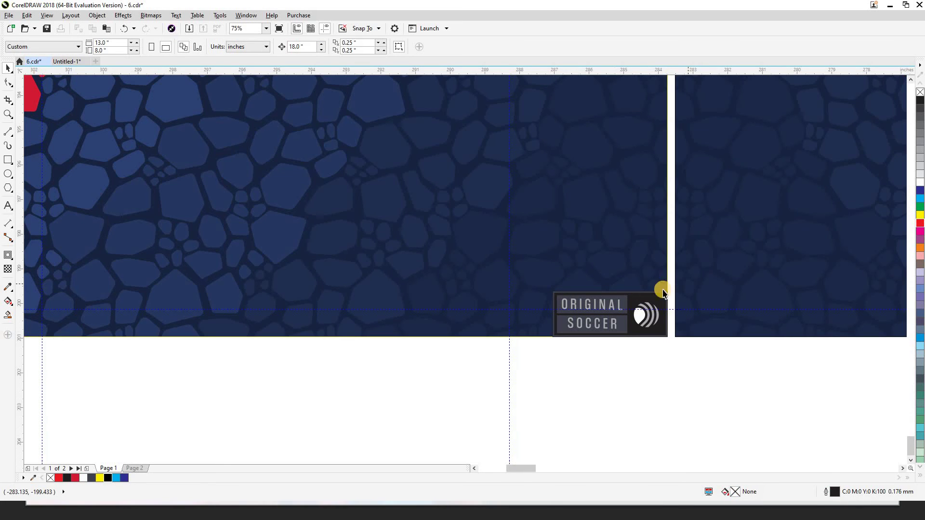
- Set the nudge distance to 2 inches and nudge the label once up and once left from the front piece's corner
left_click(628, 328)
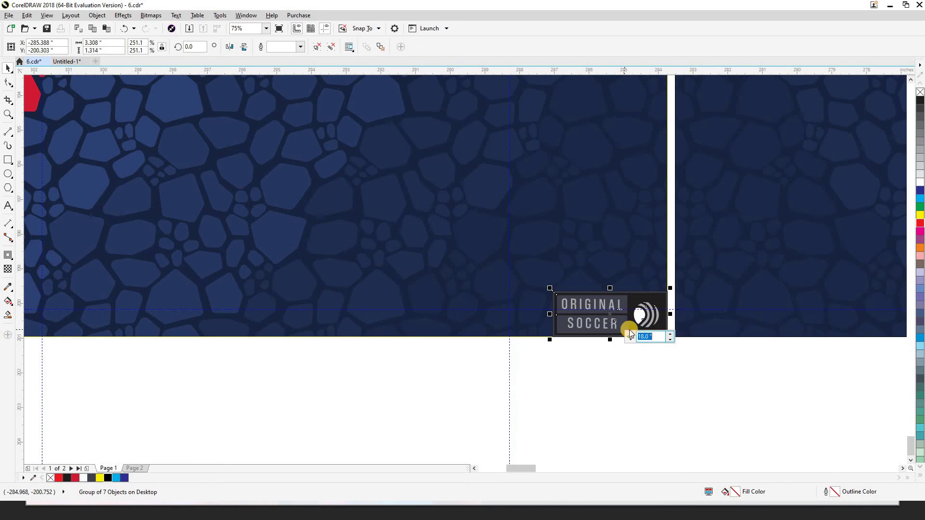
left_click(655, 337)
left_click(601, 334)
key("Return")
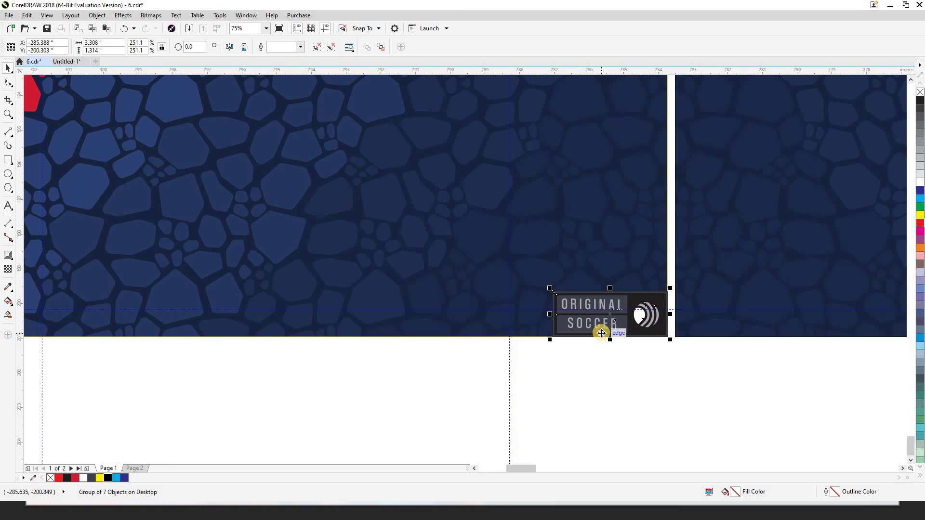
left_click(600, 367)
left_click(609, 332)
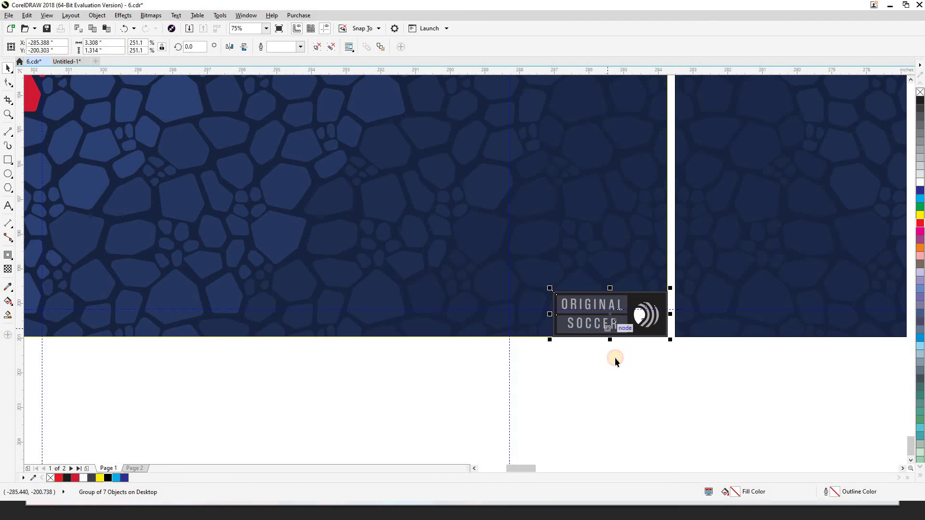
key("Up")
key("Left")
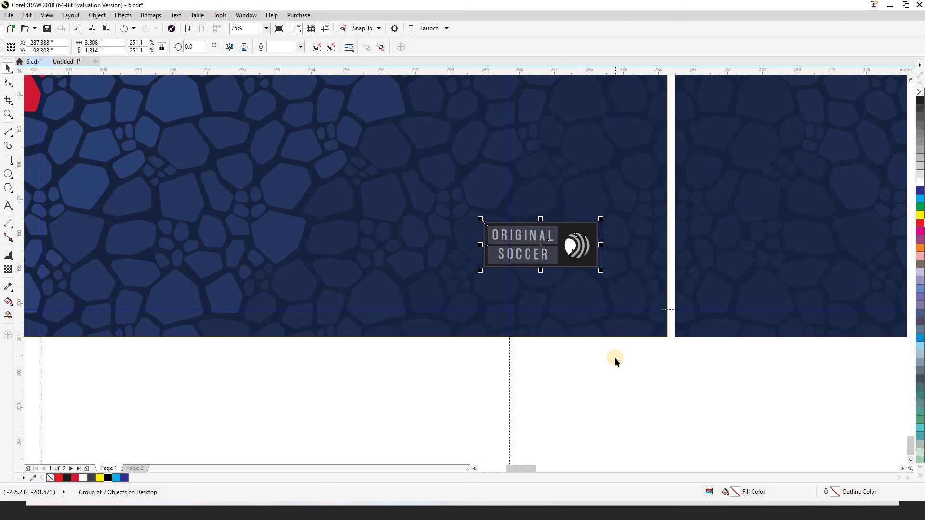
left_click(592, 270)
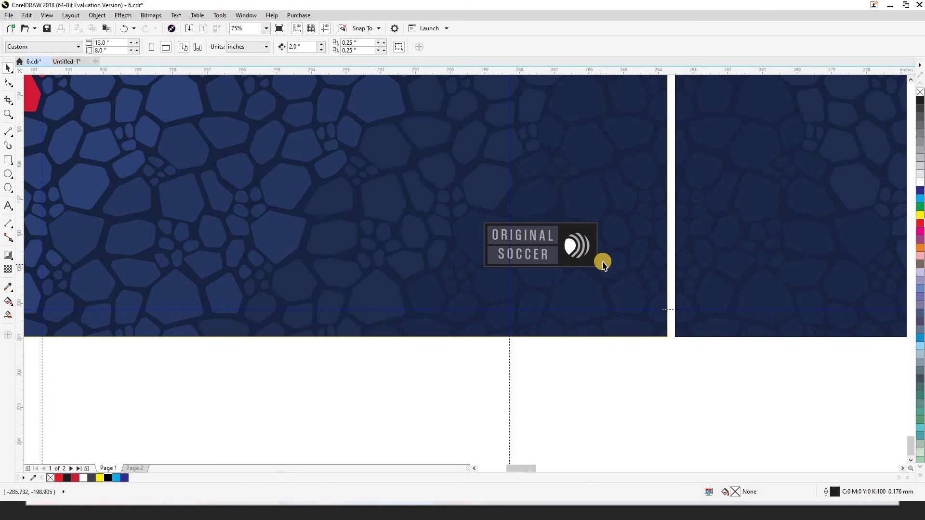
- PowerClip the ORIGINAL SOCCER label inside the front jersey piece
scroll(601, 318, "down", 2)
scroll(592, 297, "down", 1)
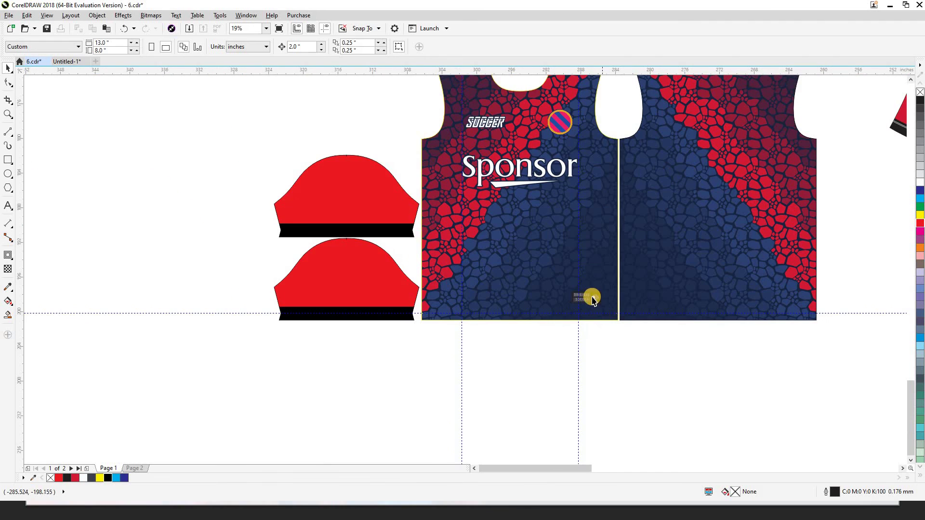
scroll(592, 297, "up", 4)
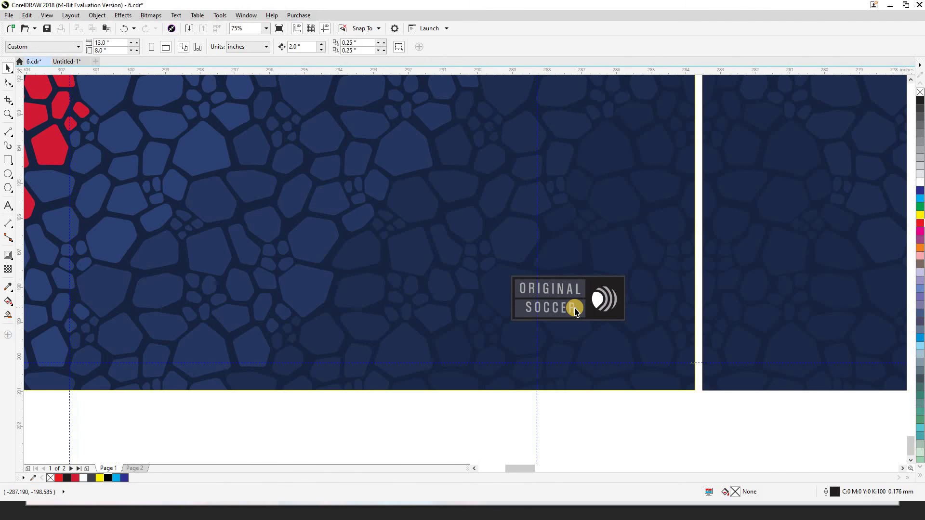
left_click(576, 309)
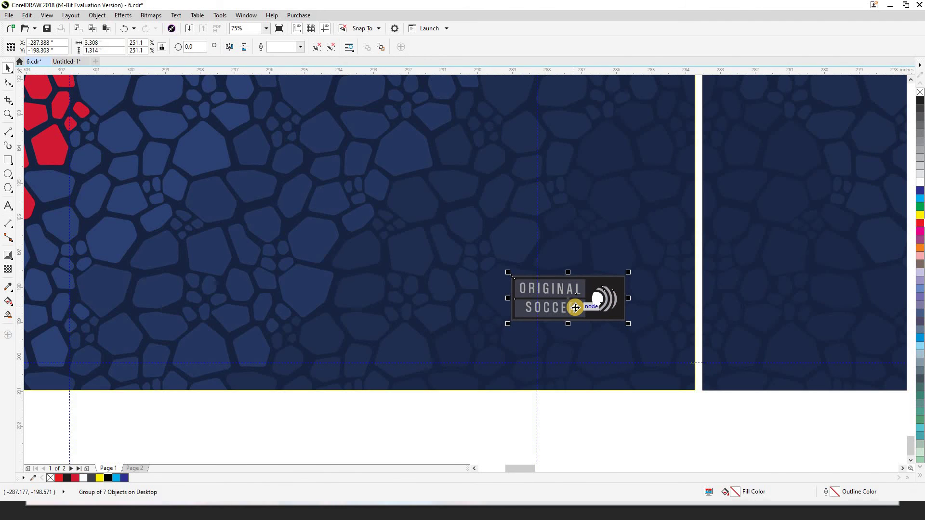
left_click(582, 246)
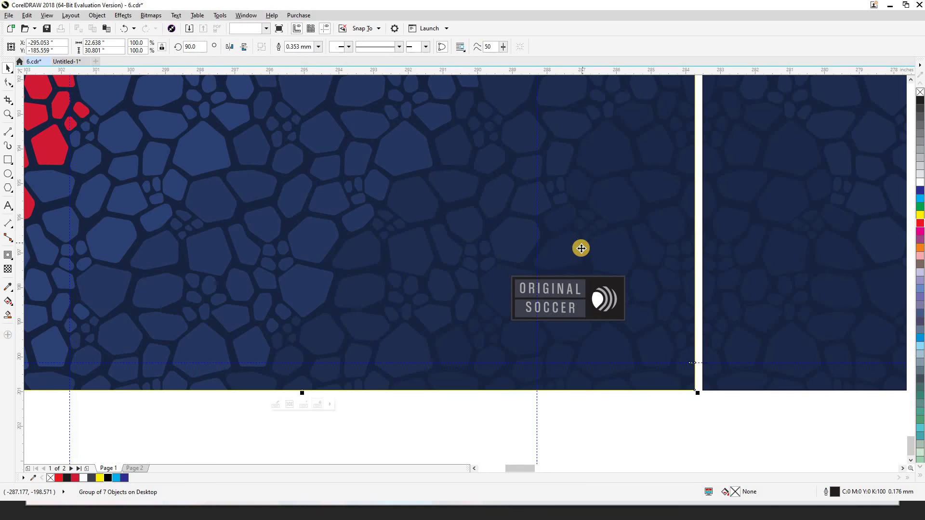
scroll(579, 256, "down", 3)
key("Escape")
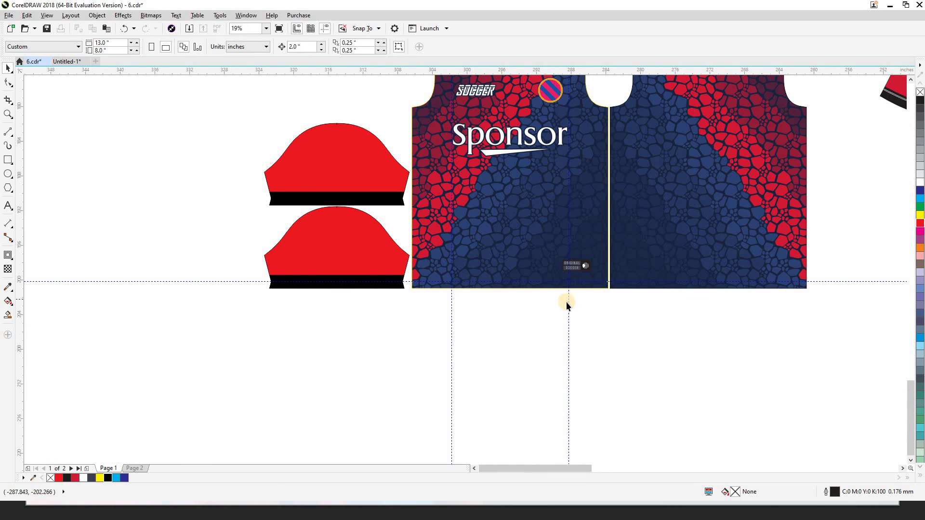
key("g")
key("i")
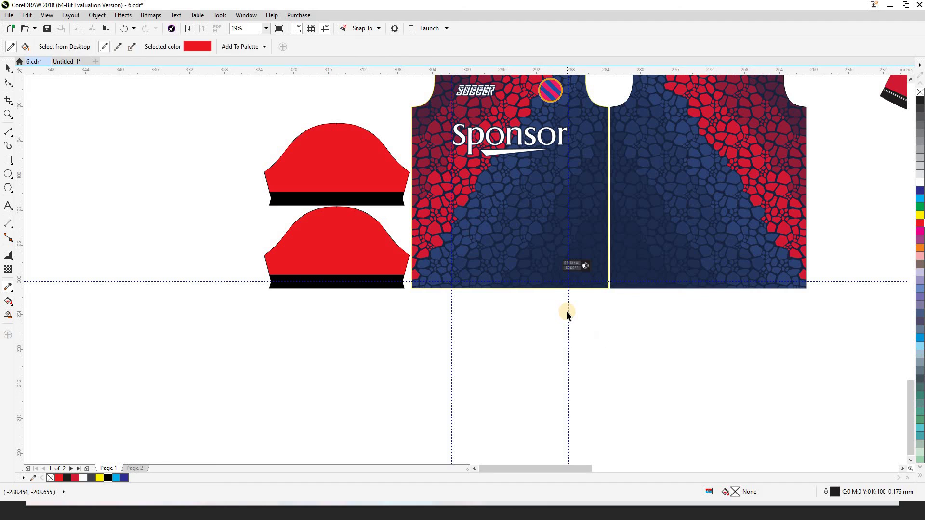
key("space")
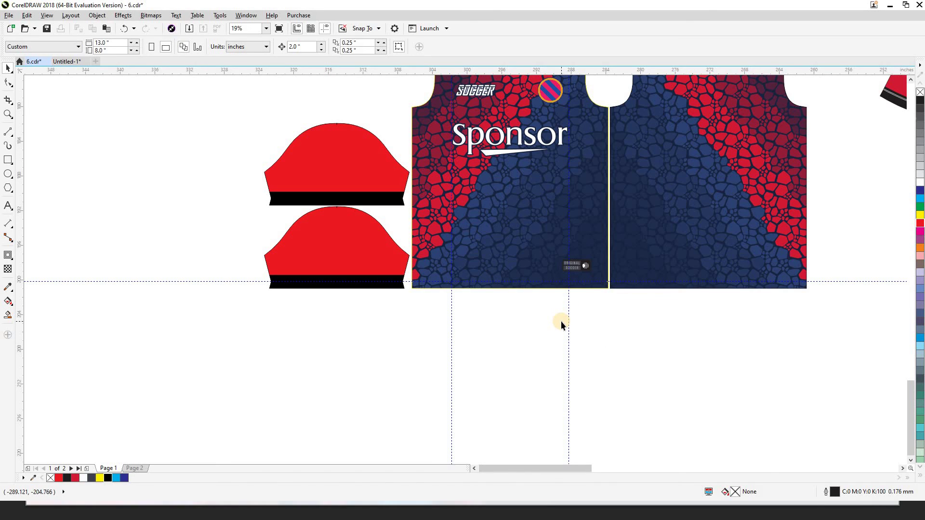
- Switch to the wireframe view and delete the two vertical guidelines and the horizontal guideline at the hem
key("shift+F9")
left_click_drag(559, 319, 531, 365)
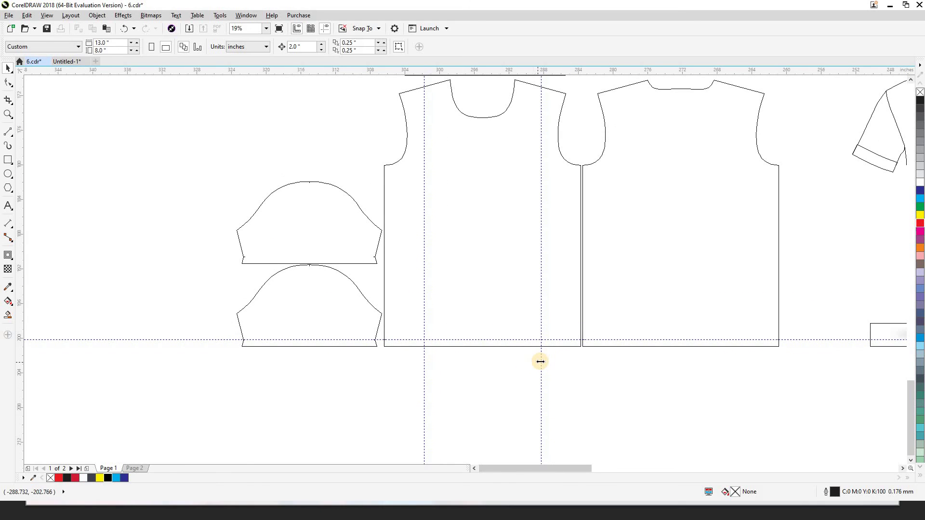
left_click(540, 361)
key("Delete")
left_click(425, 364)
key("Delete")
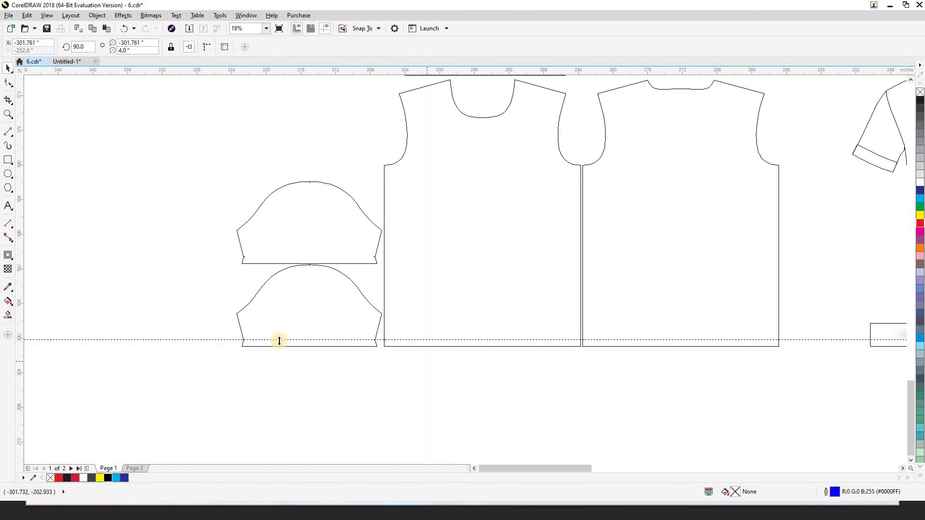
left_click(229, 341)
key("Delete")
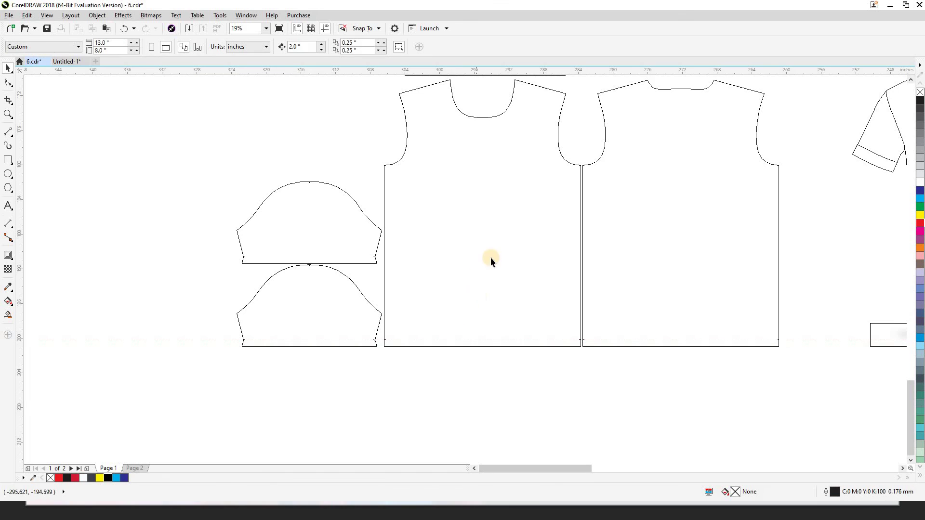
left_click_drag(490, 257, 438, 312)
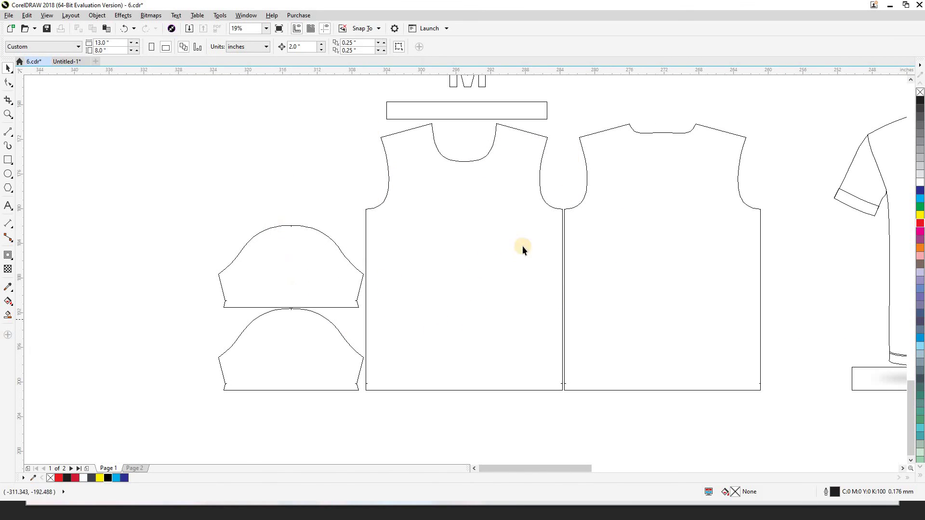
left_click(487, 272)
scroll(487, 273, "down", 2)
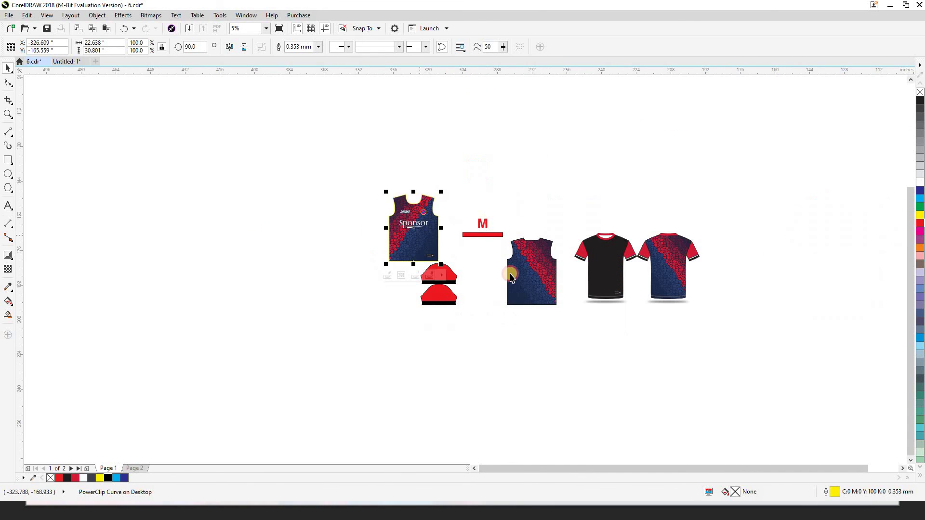
left_click_drag(512, 274, 401, 320)
mouse_move(397, 243)
left_mouse_down()
mouse_move(391, 316)
mouse_move(407, 229)
left_mouse_up()
left_click(447, 270)
left_click(486, 266)
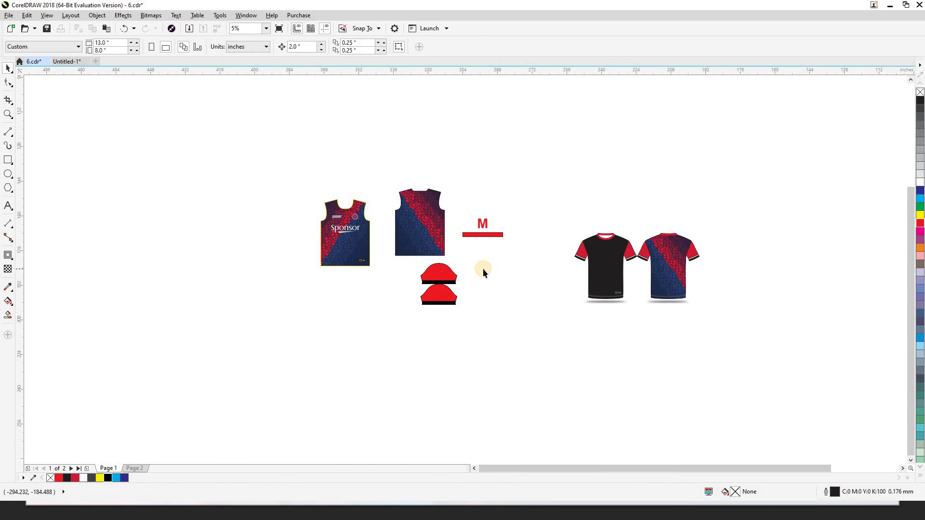
left_click_drag(438, 273, 455, 222)
left_click_drag(447, 291, 386, 298)
key("ctrl+z")
key("ctrl+z")
key("ctrl+z")
key("ctrl+z")
key("ctrl+z")
key("ctrl+z")
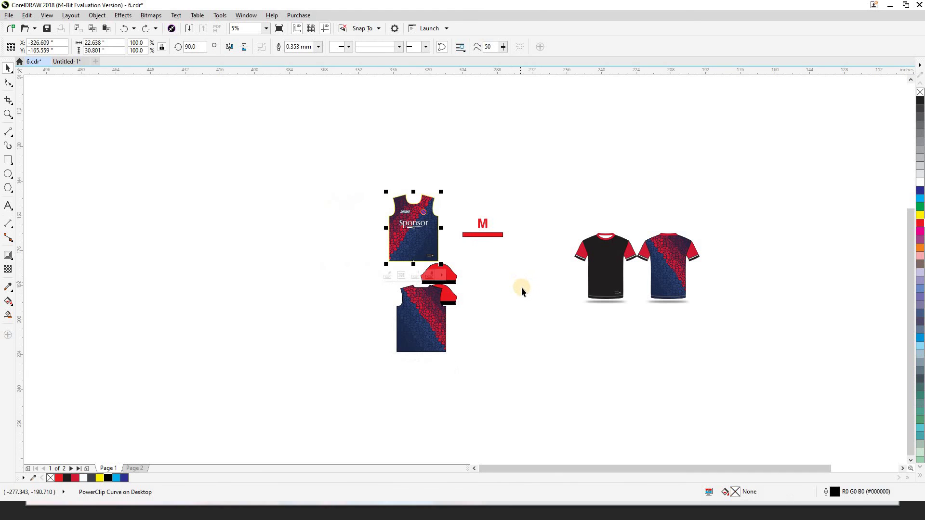
- Move the red size letter M slightly closer to the collar strip and copy it straight down onto the front piece's hem
left_click(539, 328)
key("F2")
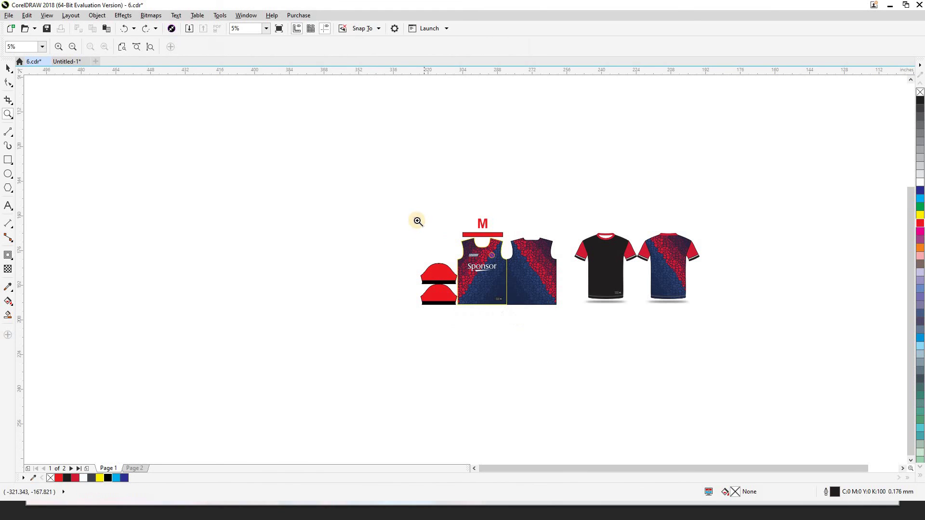
left_click_drag(417, 221, 574, 326)
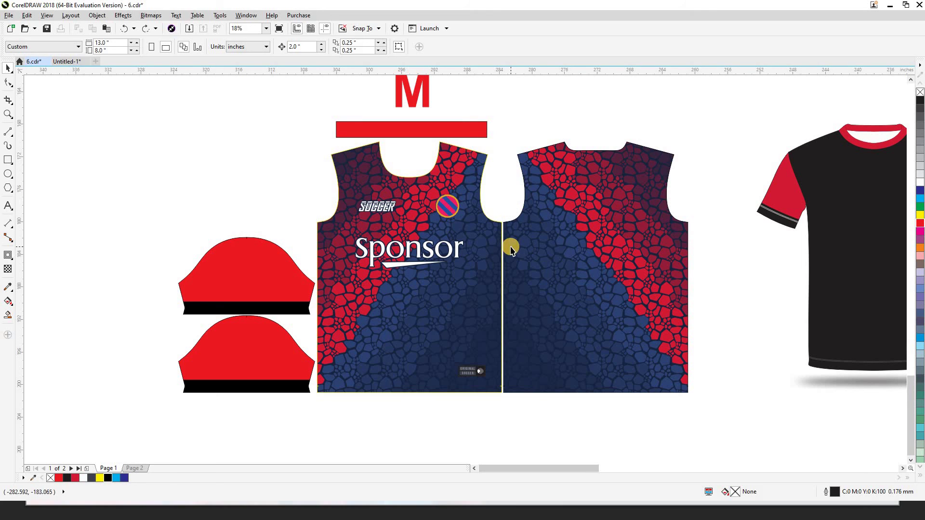
left_click_drag(173, 118, 681, 351)
left_click(410, 99)
left_click_drag(409, 99, 411, 105)
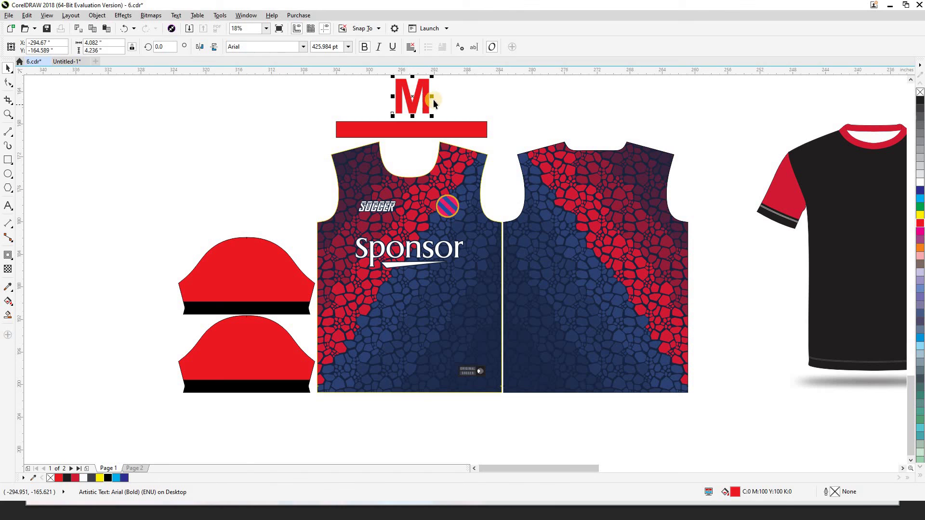
left_click(437, 97)
left_click(427, 95)
left_click(444, 95)
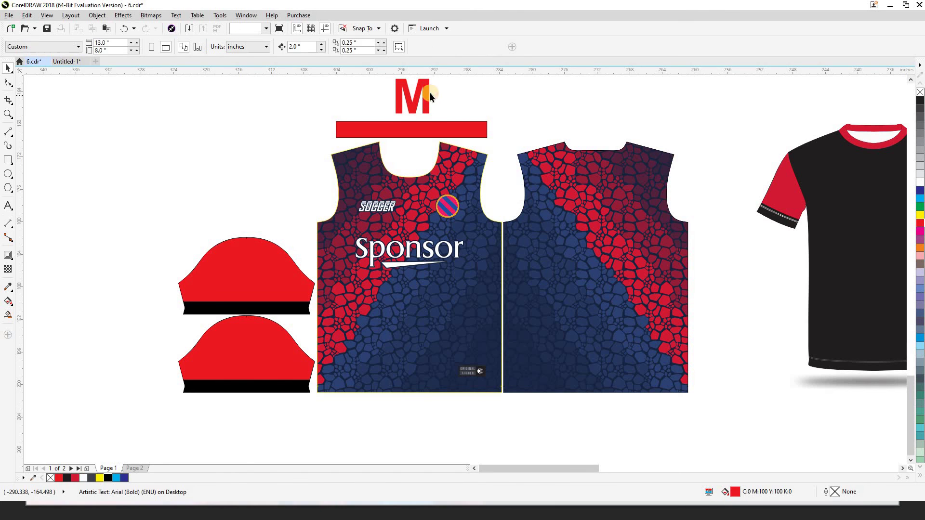
left_click(431, 95)
left_click(433, 99)
left_click(429, 110)
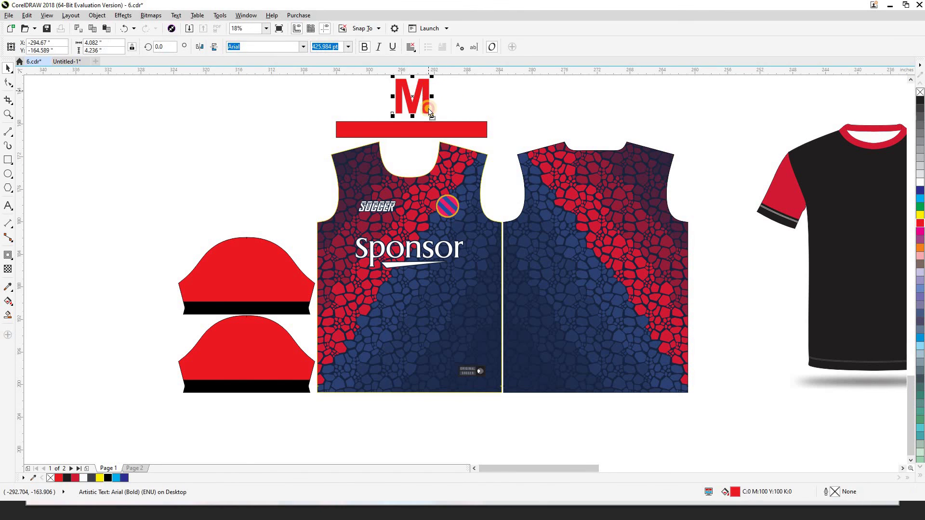
left_click_drag(429, 112, 425, 371)
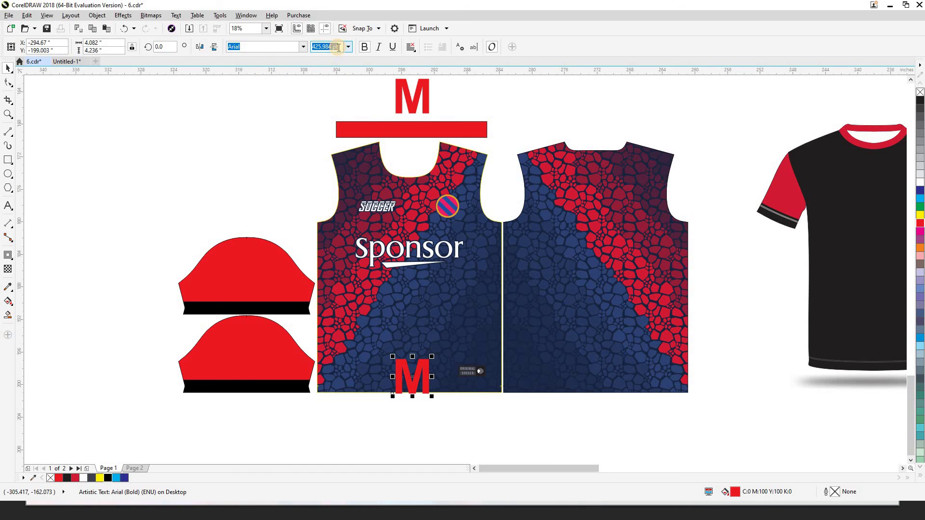
- Set the copied M's font size to 25 pt and align it centred on the front piece's bottom edge
type("25")
key("Return")
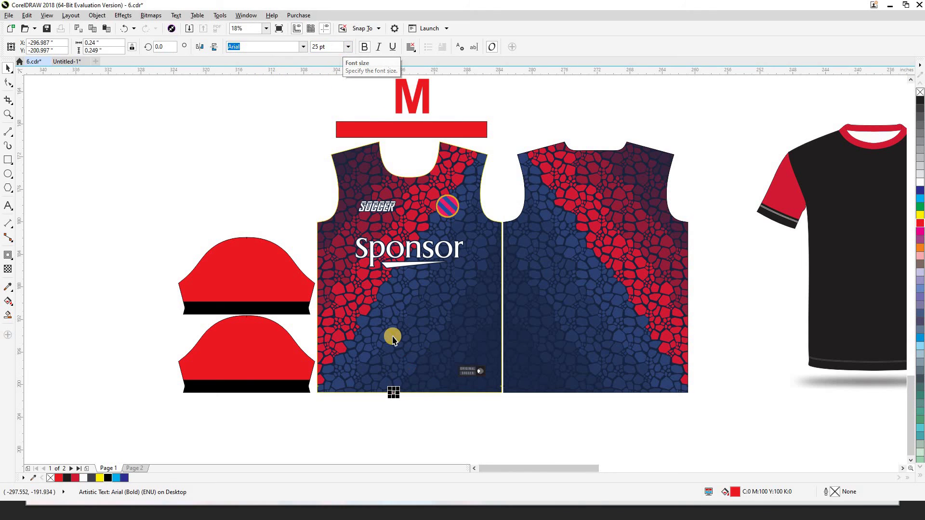
left_click(393, 339, "shift")
left_click(426, 417)
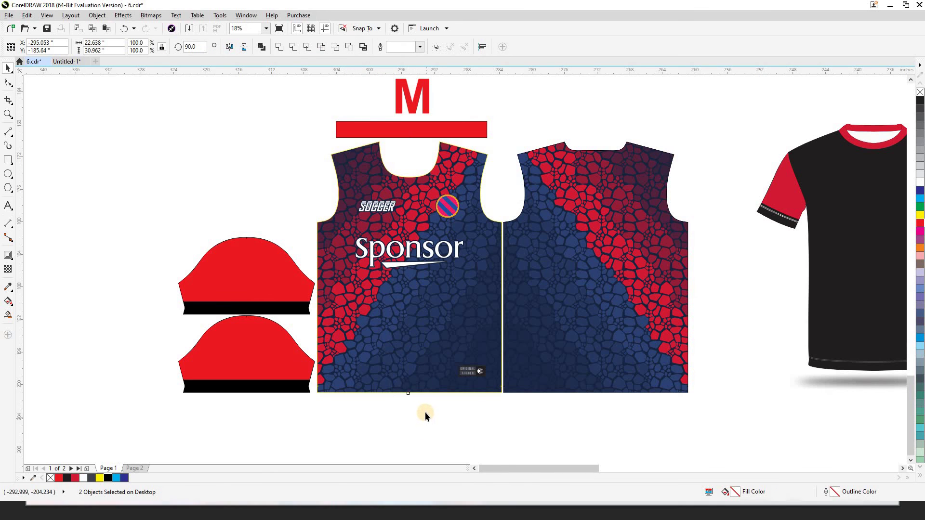
- Recolour the small M at the front piece's hem to white
key("z")
left_click_drag(411, 400, 395, 388)
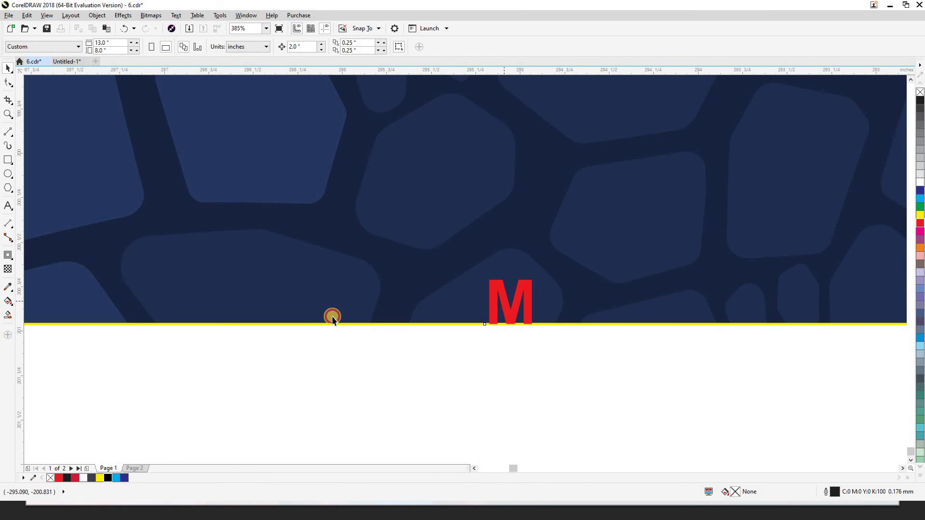
key("Tab")
left_click(85, 478)
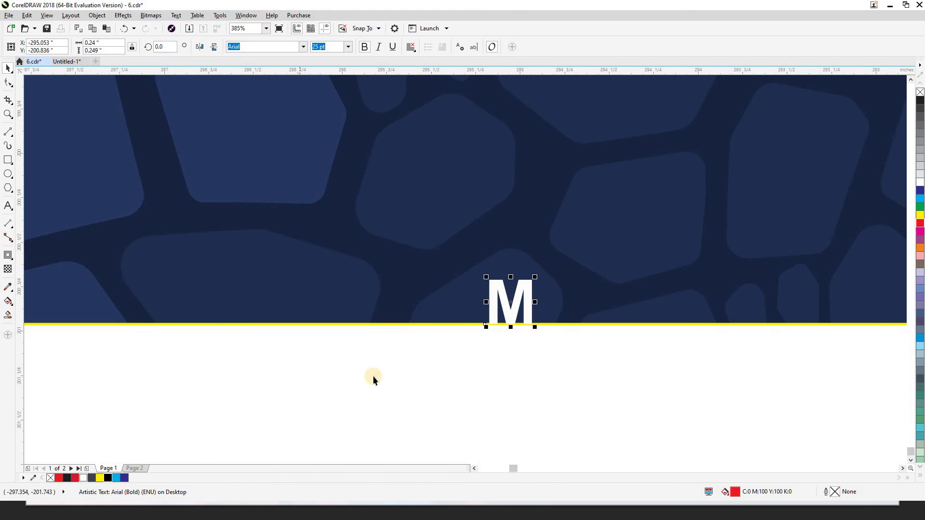
- Add a horizontal guideline at the front piece's hem notches, at -200.172 inches
scroll(373, 375, "down", 4)
scroll(469, 250, "down", 2)
left_click_drag(582, 80, 412, 305)
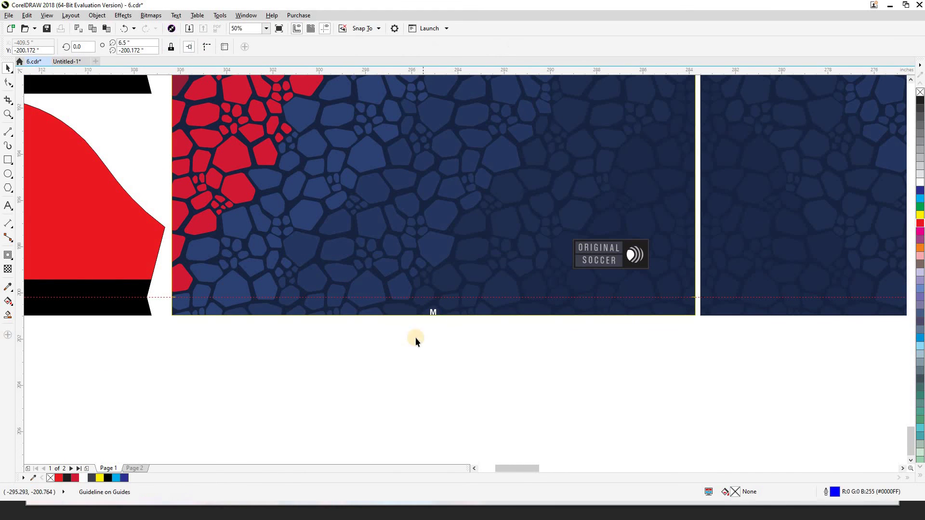
- PowerClip the small white M inside the front jersey piece
left_click(454, 295)
left_click(417, 280)
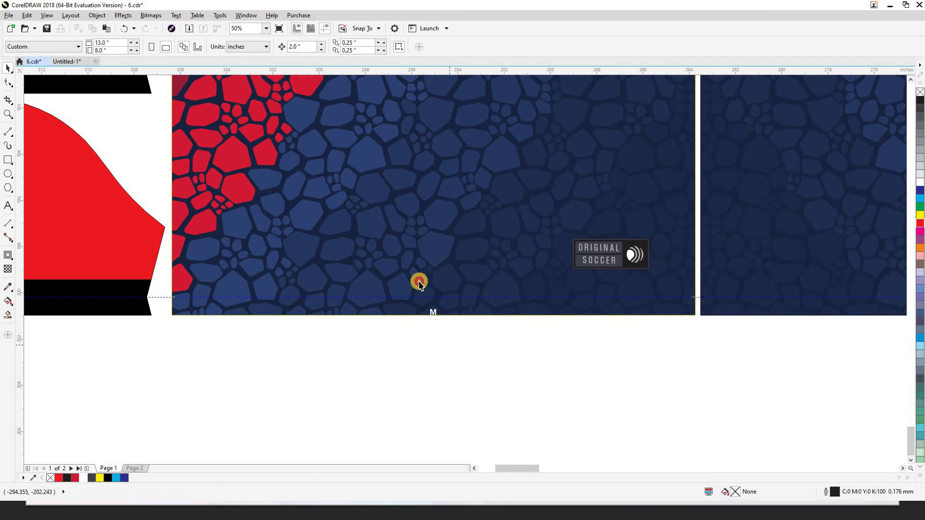
key("Tab")
left_click(417, 278)
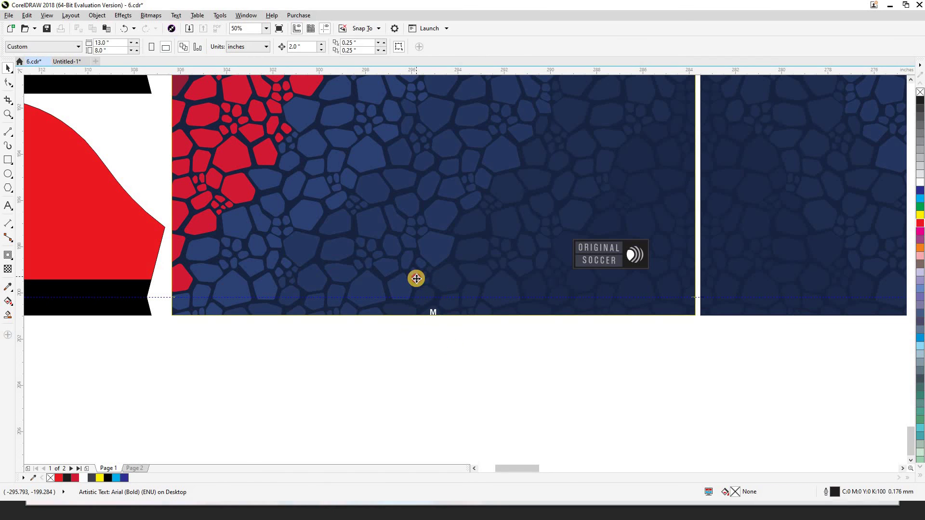
- Copy the white M to the back piece, centred on its bottom edge, and PowerClip it inside
left_click(436, 312)
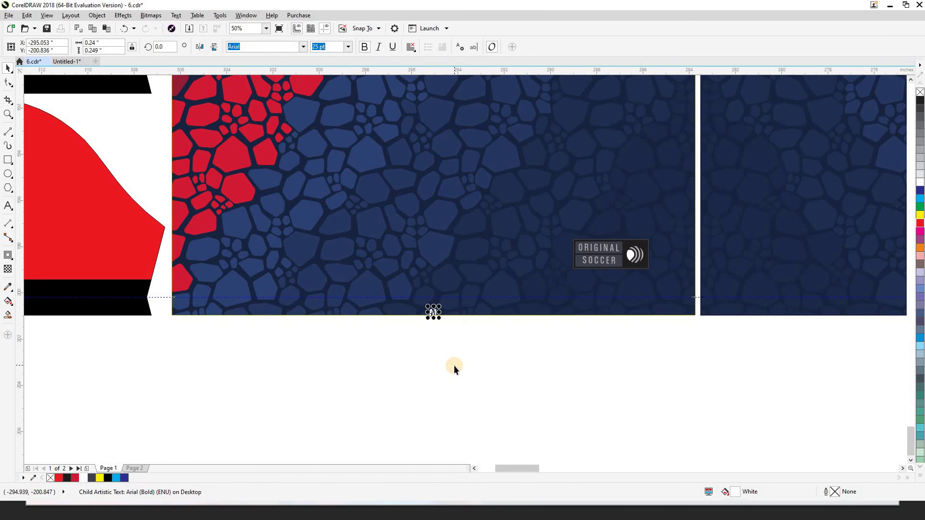
left_click(704, 256, "shift")
scroll(531, 354, "right", 3)
scroll(531, 354, "down", 2)
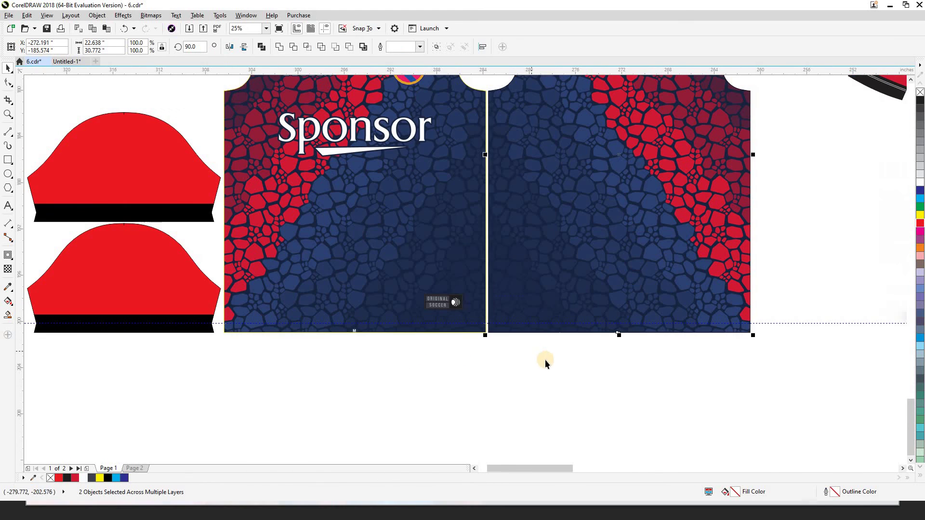
left_click(665, 284)
- Copy the white M to both sleeve pieces, centred on their bottom edges, and PowerClip each copy inside its sleeve
scroll(646, 364, "left", 2)
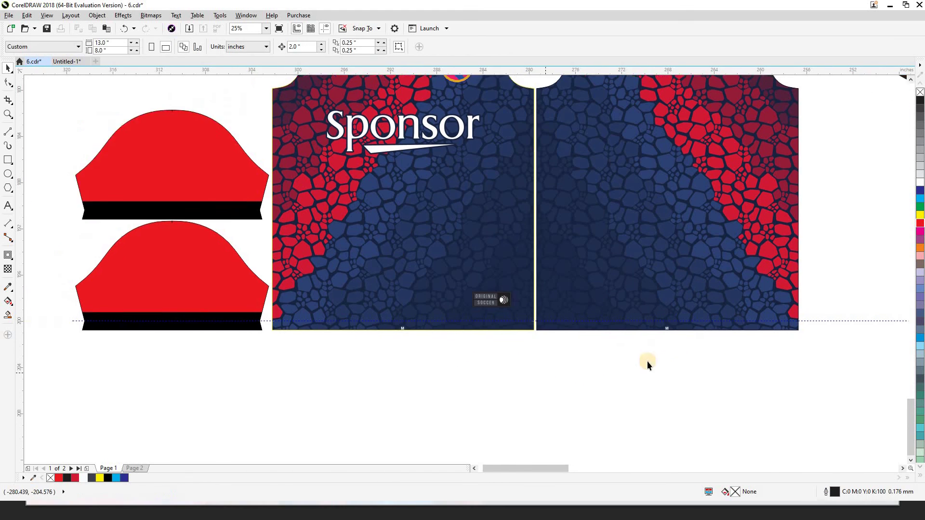
left_click(493, 323)
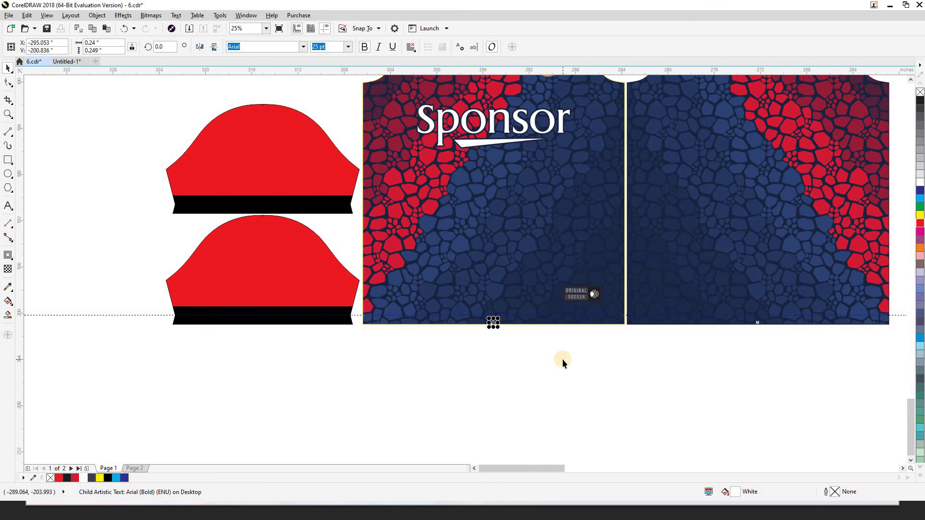
left_click(353, 325)
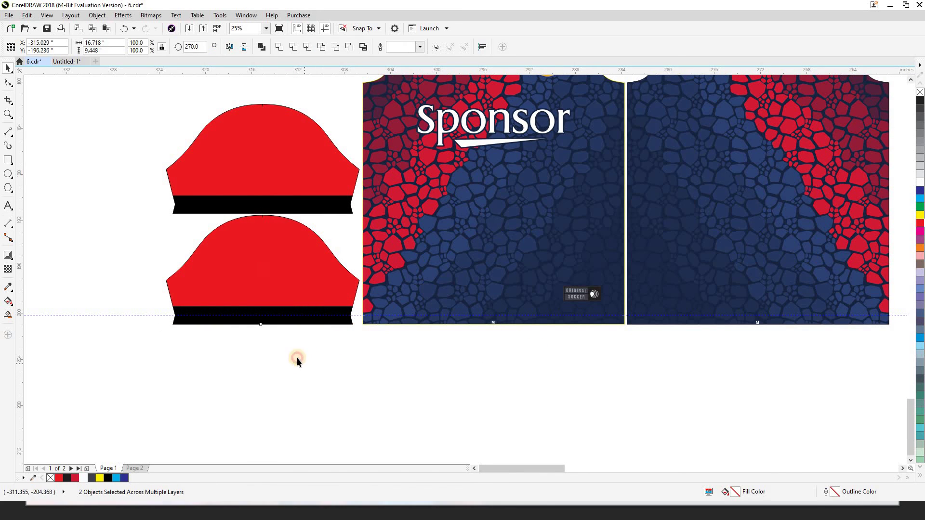
left_click_drag(297, 358, 232, 279)
left_click(289, 236)
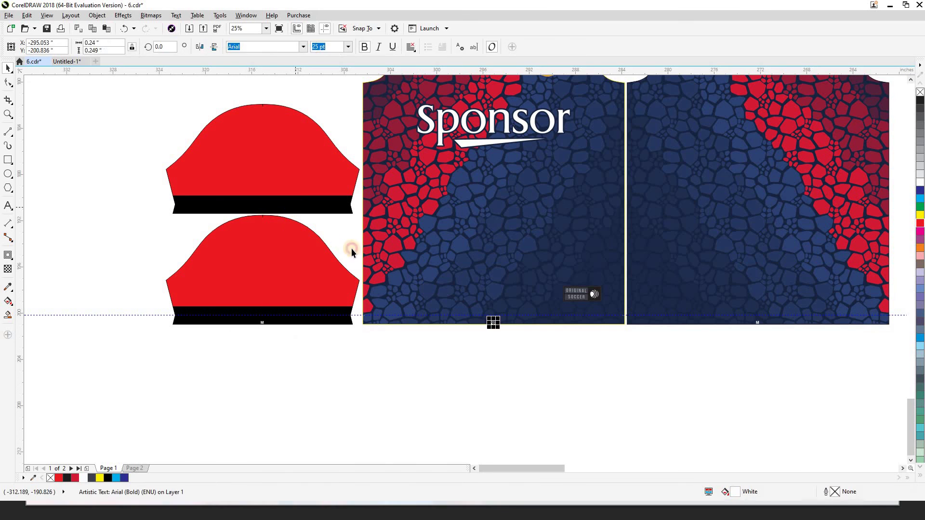
left_click(242, 182)
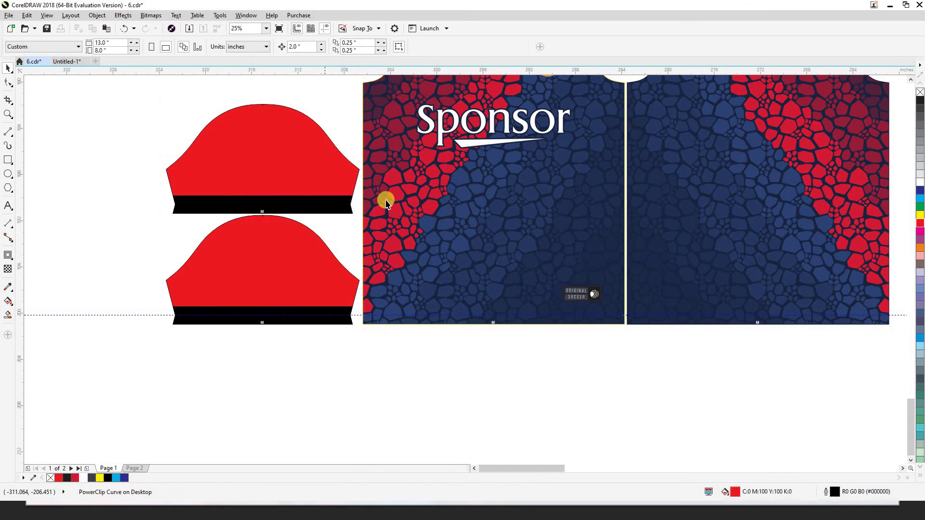
- Align the white M copy with the collar strip's bottom centre and PowerClip it inside the strip
left_click_drag(386, 201, 341, 376)
left_click(453, 140)
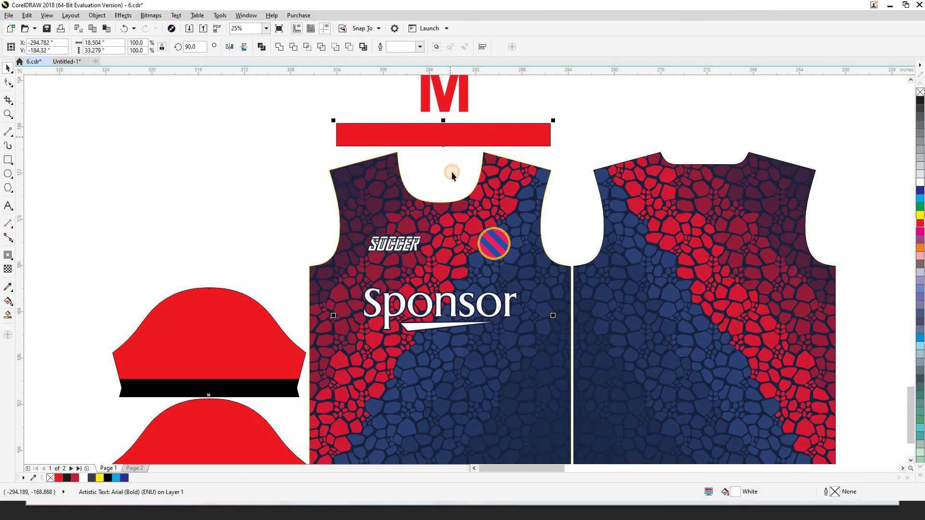
left_click(430, 134)
- Delete the horizontal guideline at the hem notches
key("z")
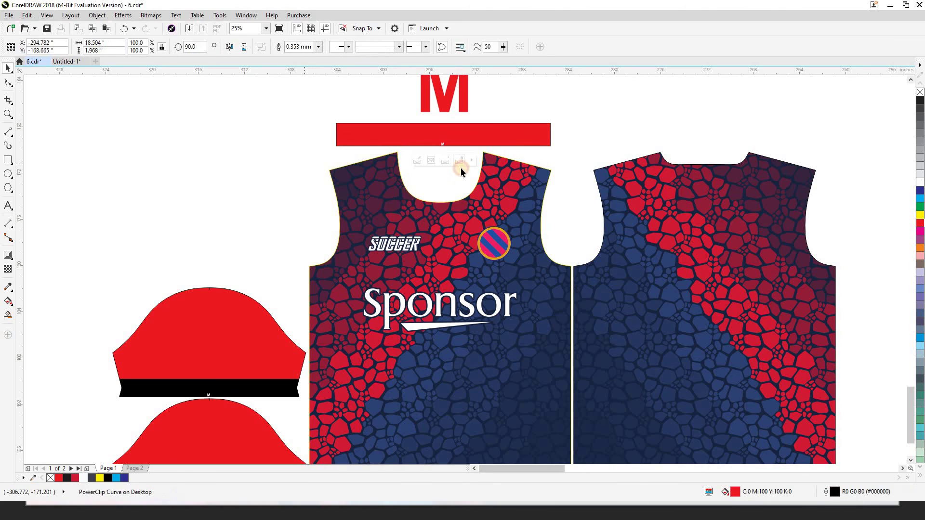
right_click(461, 164)
left_click_drag(274, 99, 675, 355)
left_click(757, 436)
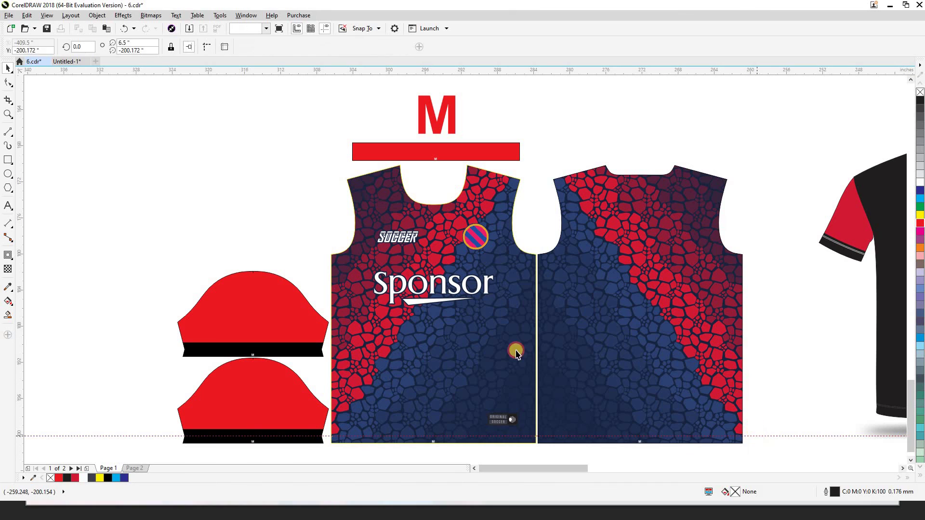
key("Delete")
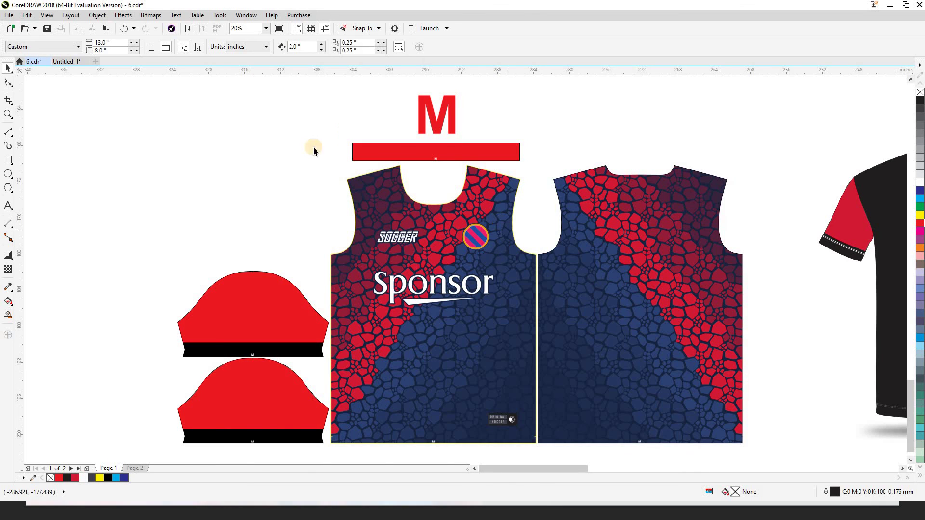
left_click(466, 156)
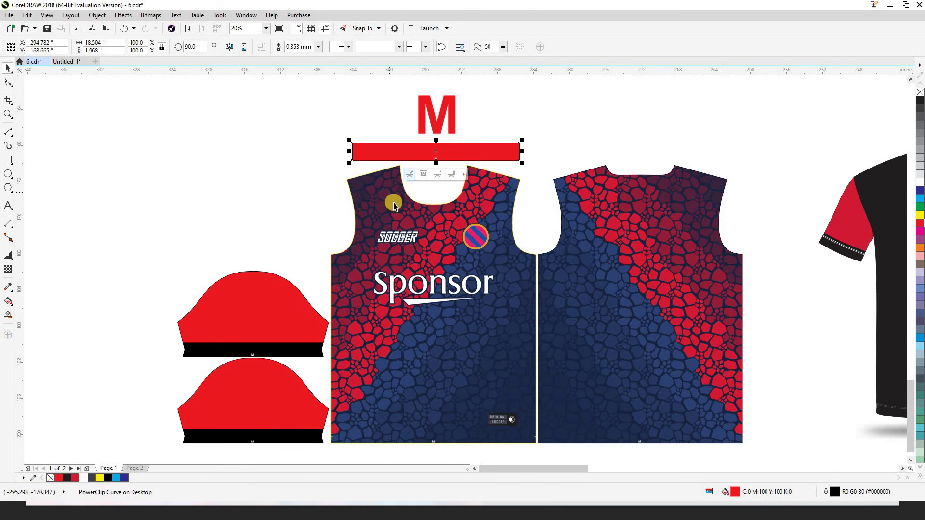
left_click(568, 140)
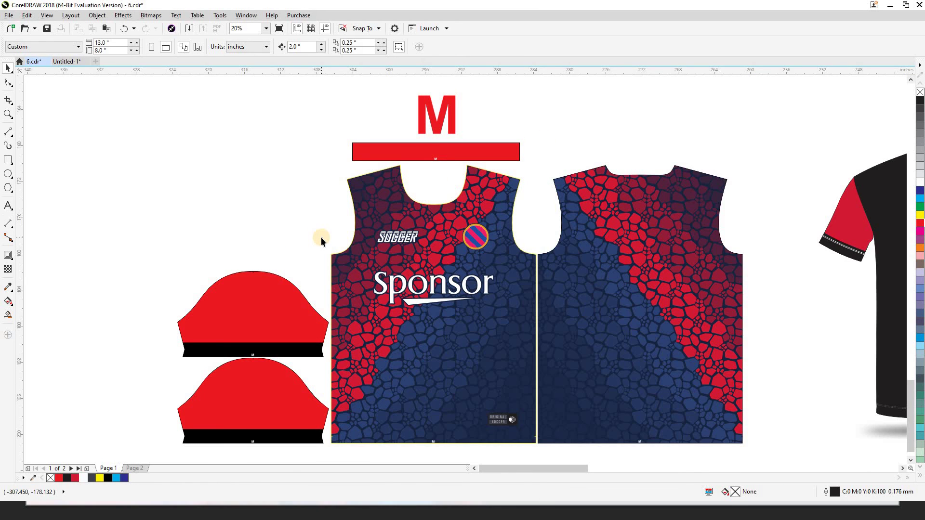
scroll(321, 237, "down", 4)
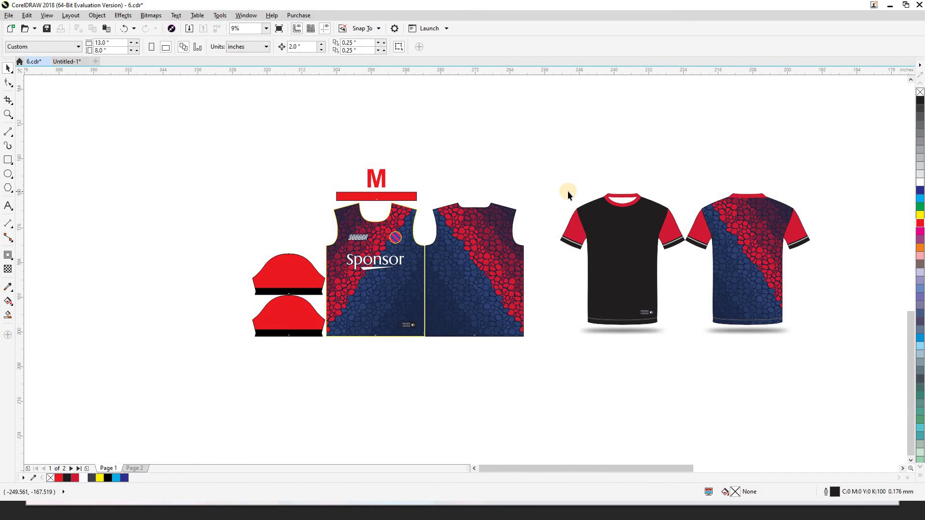
left_click_drag(577, 195, 584, 194)
key("z")
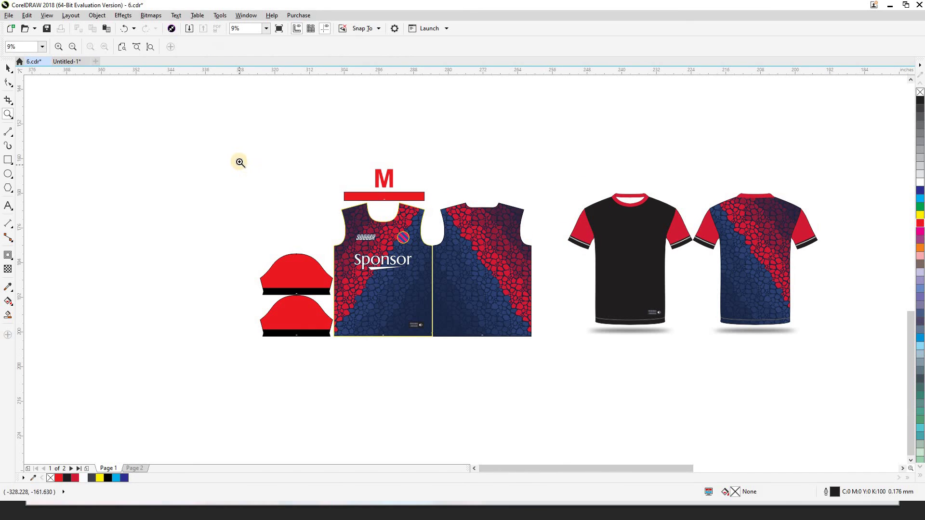
left_click_drag(239, 161, 543, 350)
key("space")
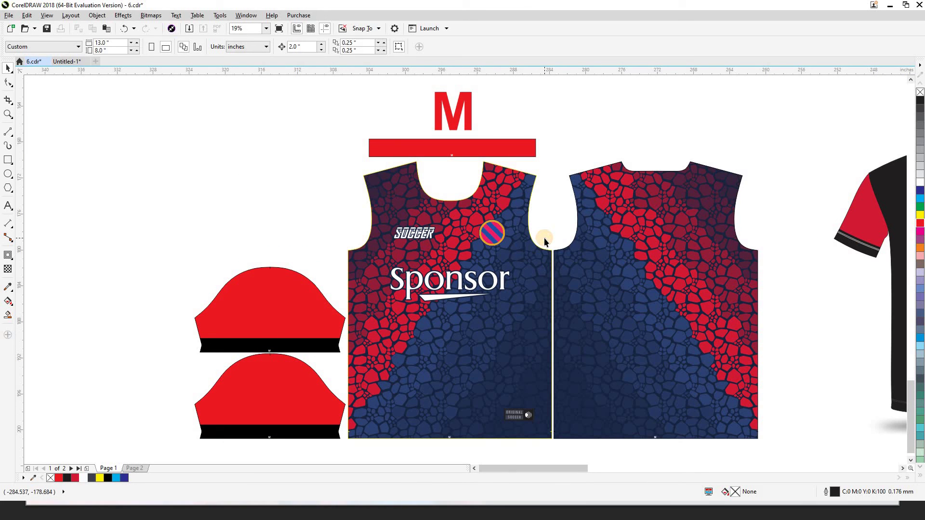